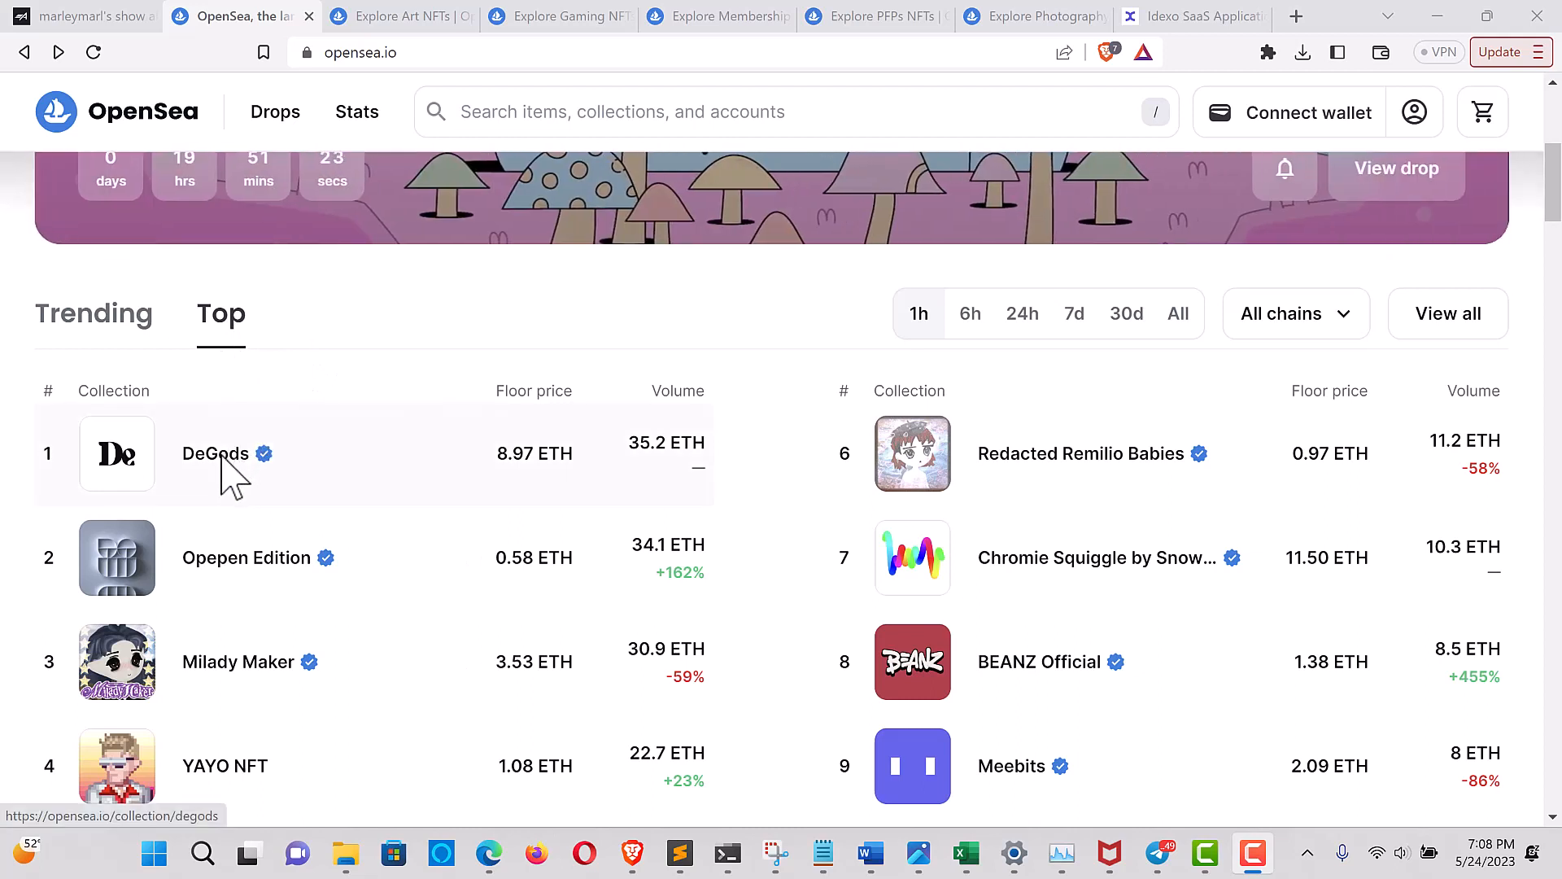
# Open the DeGods collection on OpenSea, view its contract on Etherscan and copy the contract address
pyautogui.click(362, 453)
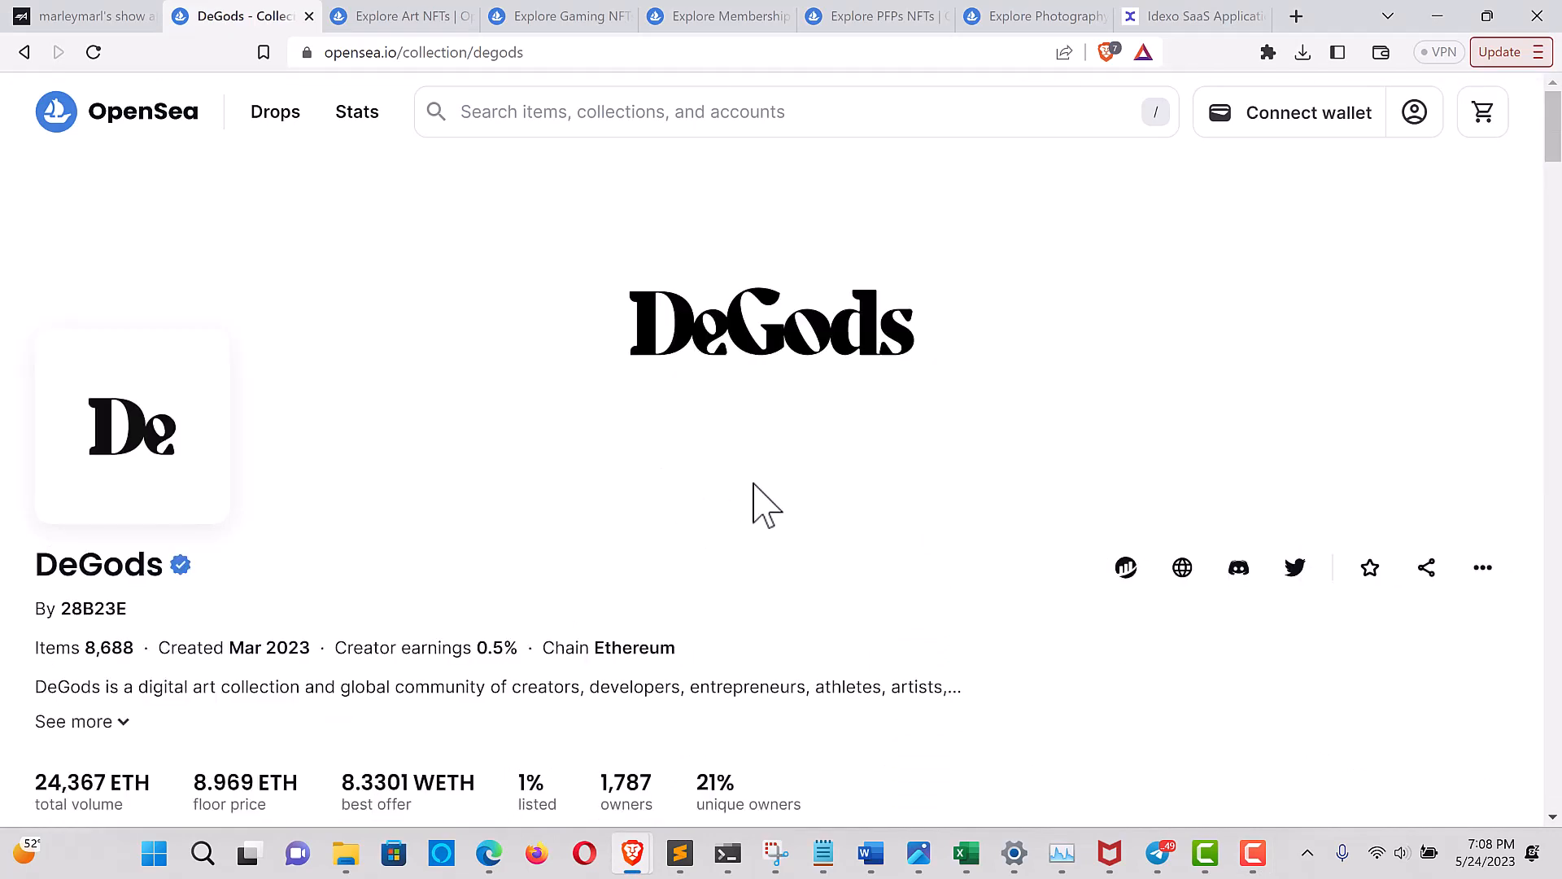
pyautogui.click(1126, 568)
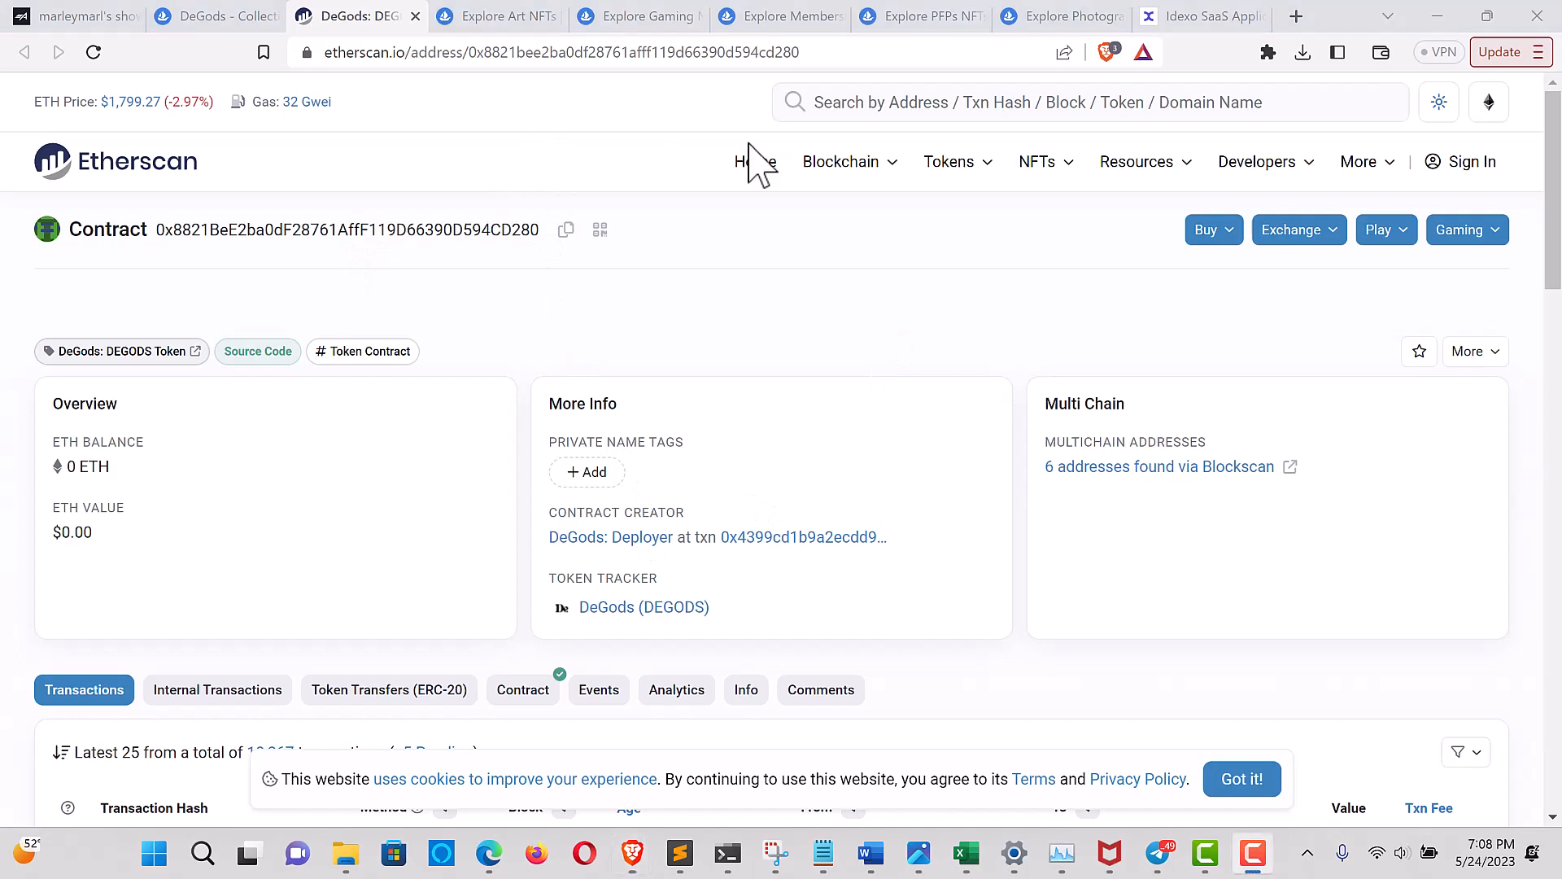
pyautogui.click(568, 230)
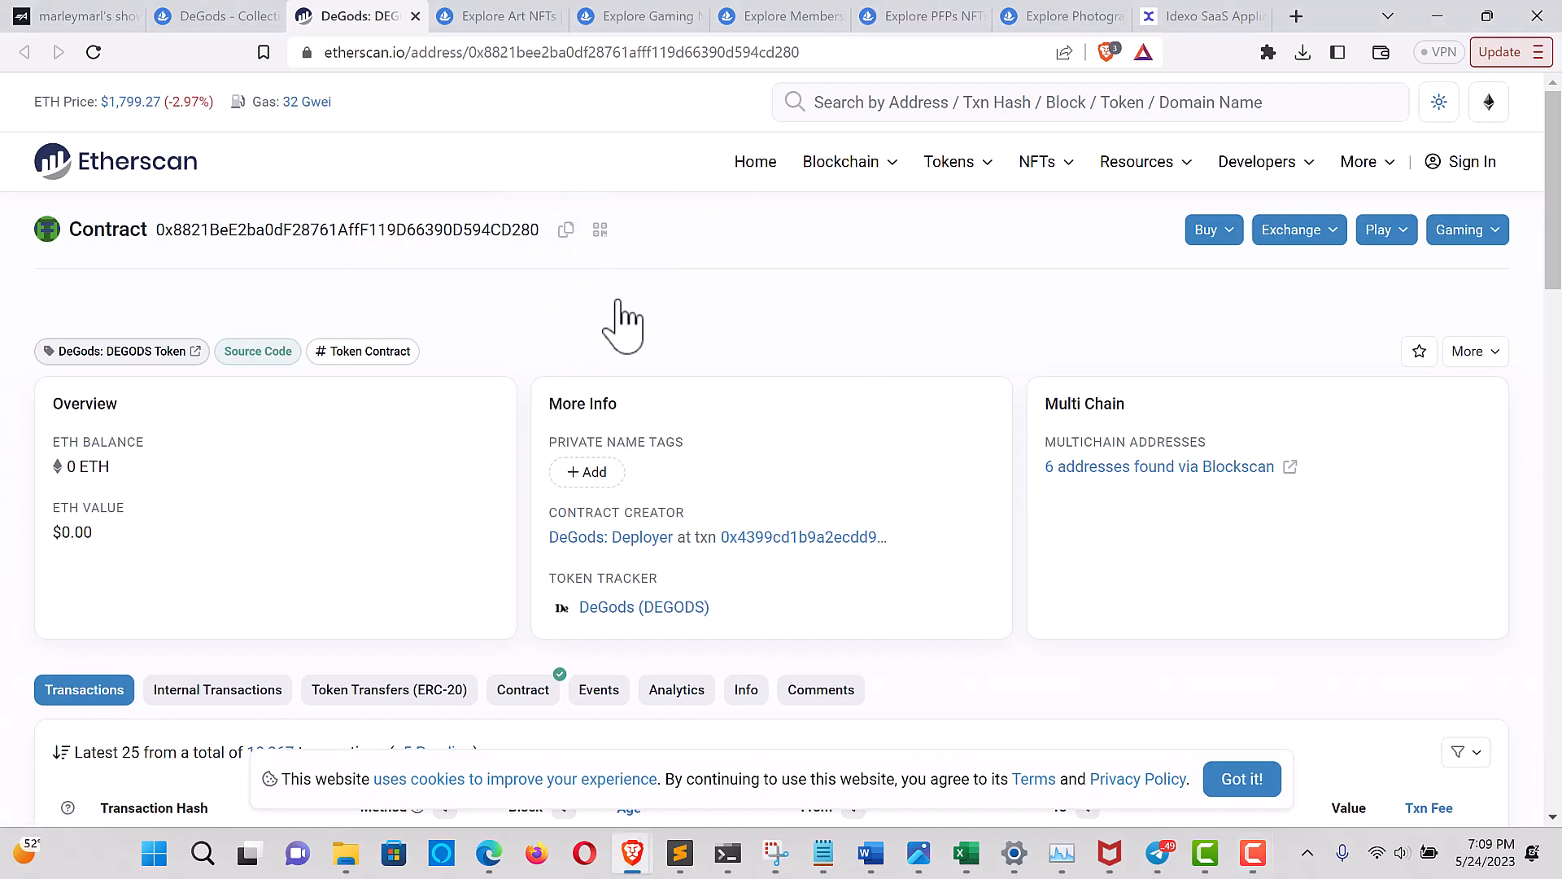
# Switch to the Airstack query, replace the filter address with the DeGods contract 0x8821BeE2ba0dF28761AffF119D66390D594CD280, and run the query
pyautogui.click(77, 17)
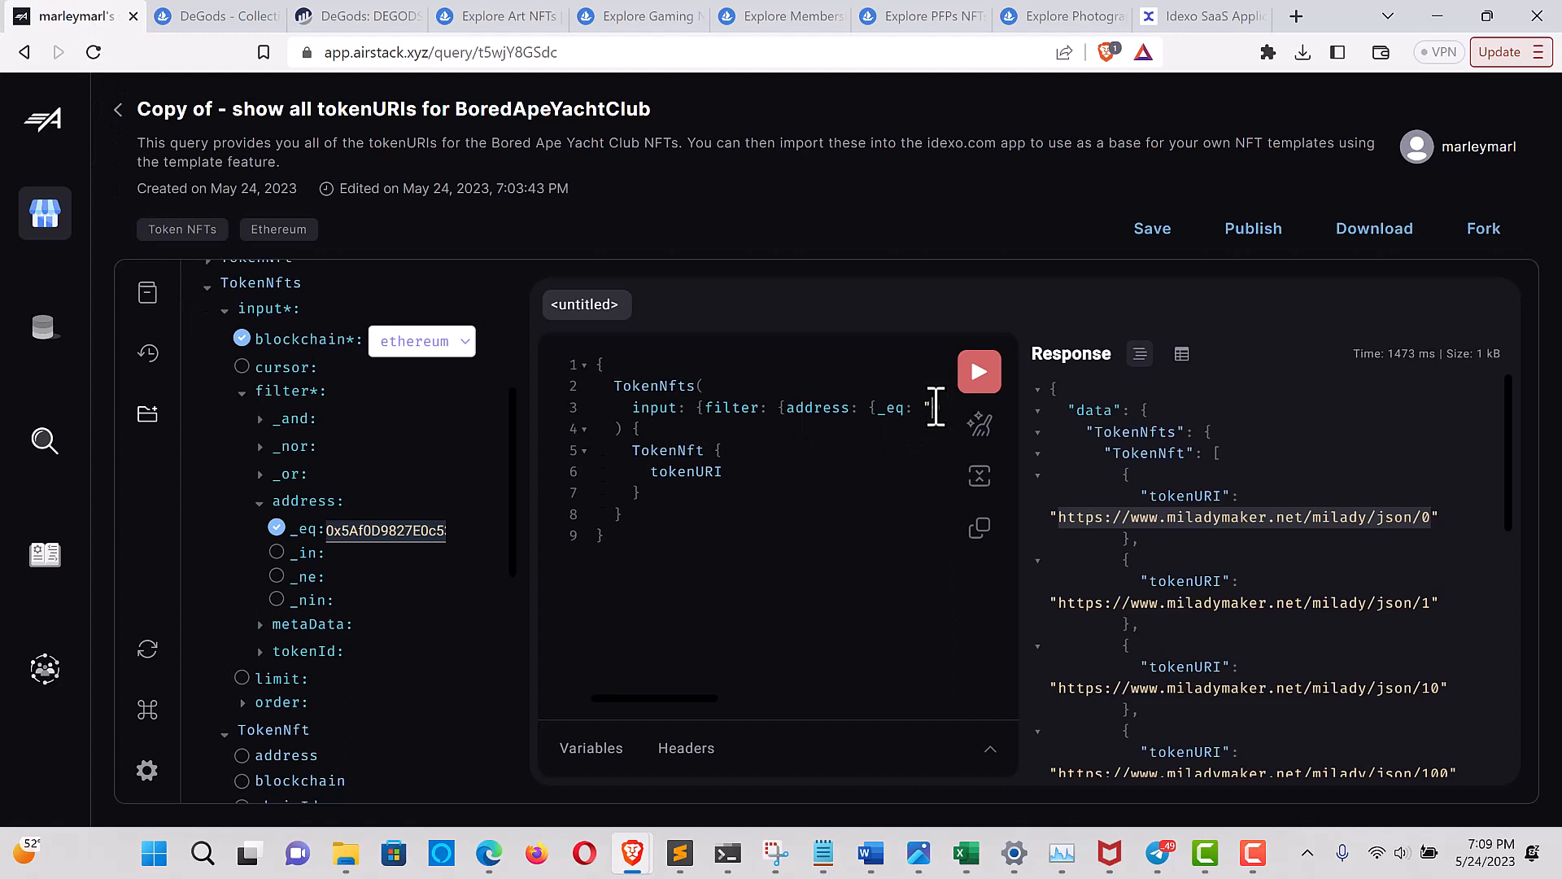
pyautogui.click(936, 407)
pyautogui.press('Delete')
pyautogui.press('Delete')
pyautogui.press('Delete')
pyautogui.press('Delete')
pyautogui.press('Delete')
pyautogui.press('Delete')
pyautogui.press('Delete')
pyautogui.press('Delete')
pyautogui.press('Delete')
pyautogui.press('Delete')
pyautogui.press('Delete')
pyautogui.press('Delete')
pyautogui.press('Delete')
pyautogui.press('Delete')
pyautogui.press('Delete')
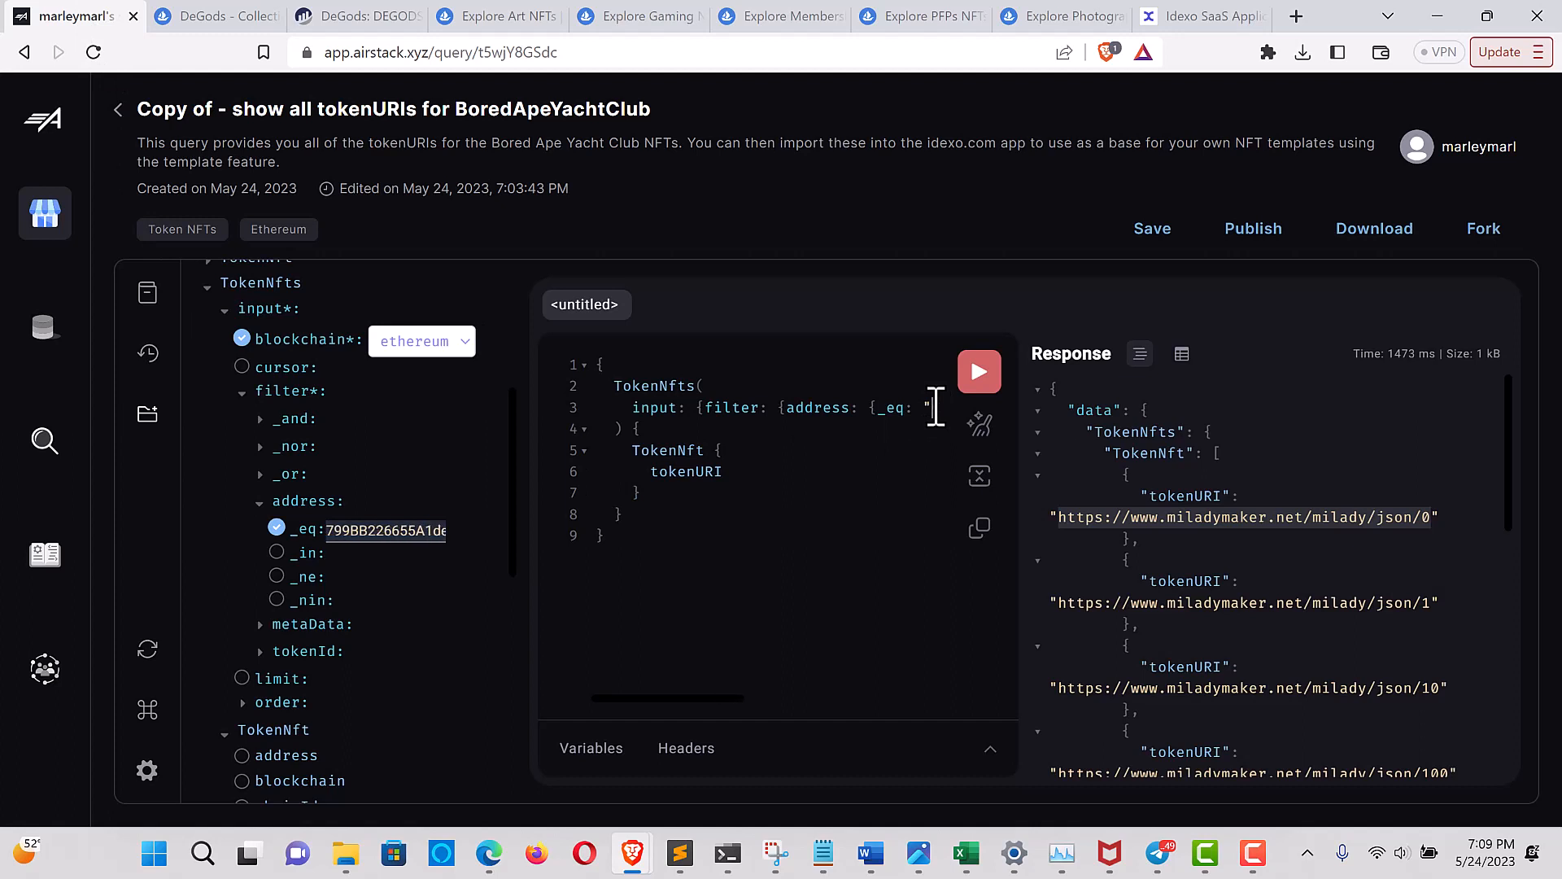
pyautogui.press('Delete')
pyautogui.press('Delete')
pyautogui.press('Delete')
pyautogui.press('Delete')
pyautogui.press('Delete')
pyautogui.press('Delete')
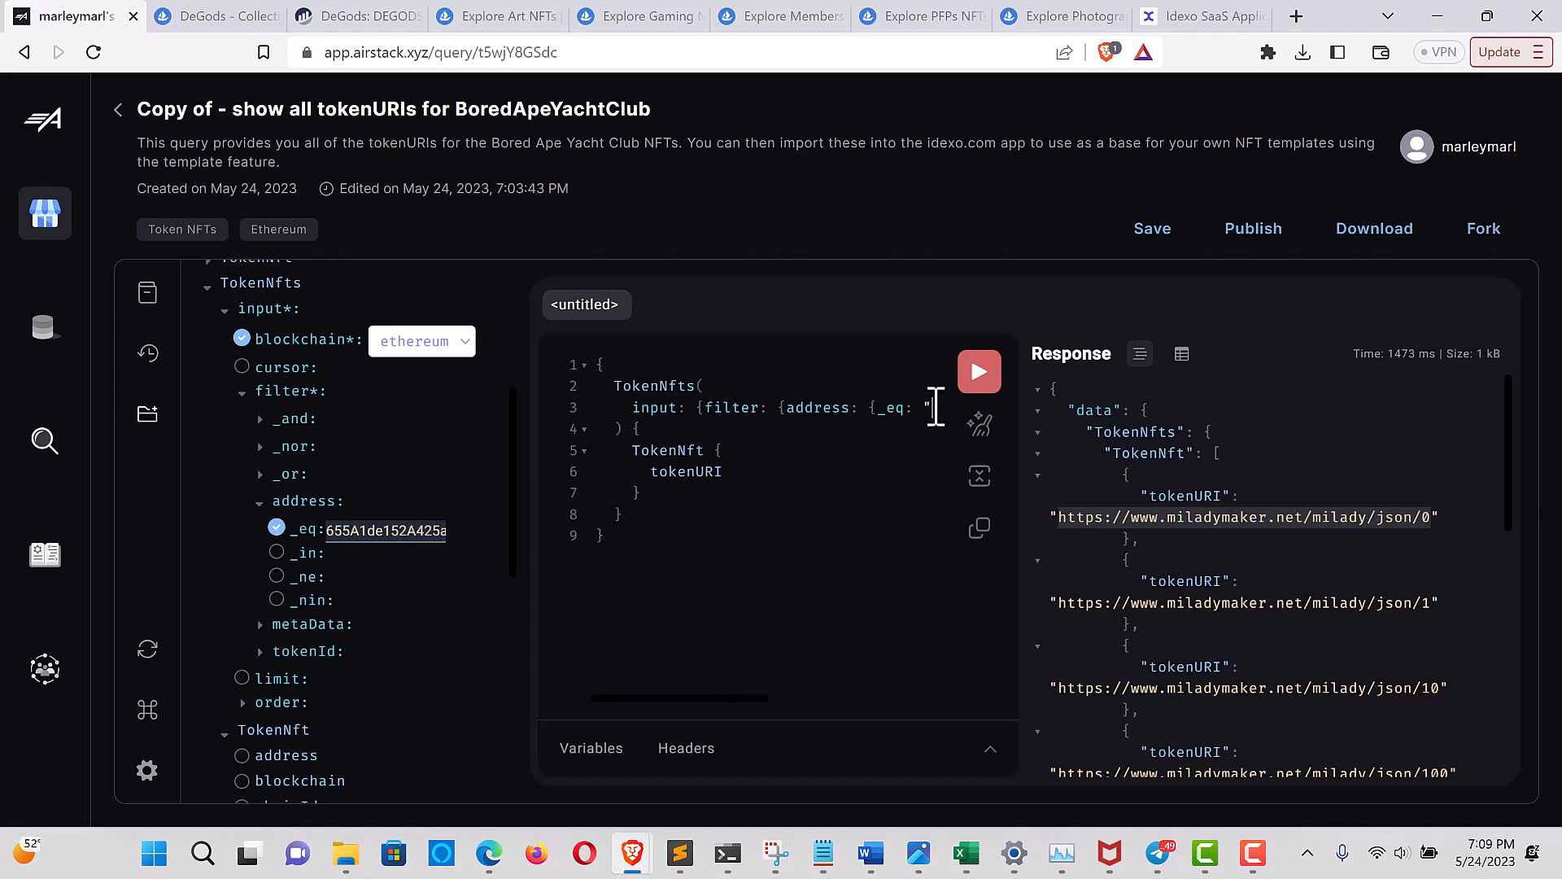
pyautogui.press('Delete')
pyautogui.press('Delete')
pyautogui.press('Delete')
pyautogui.press('Delete')
pyautogui.press('Delete')
pyautogui.press('Delete')
pyautogui.press('Delete')
pyautogui.press('Delete')
pyautogui.press('Delete')
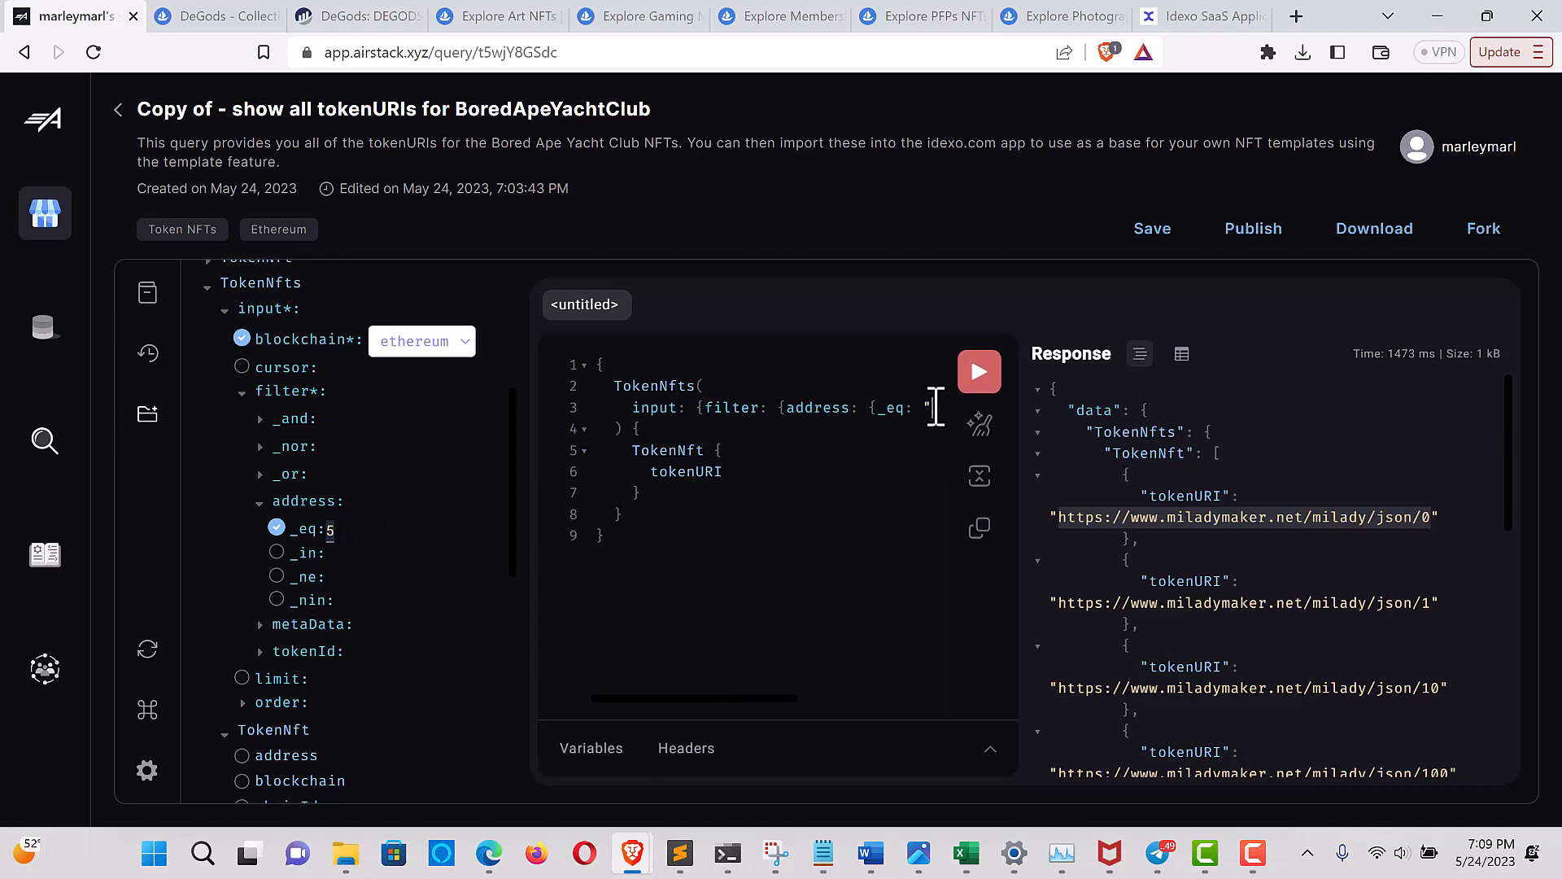
pyautogui.hotkey('ctrl', 'v')
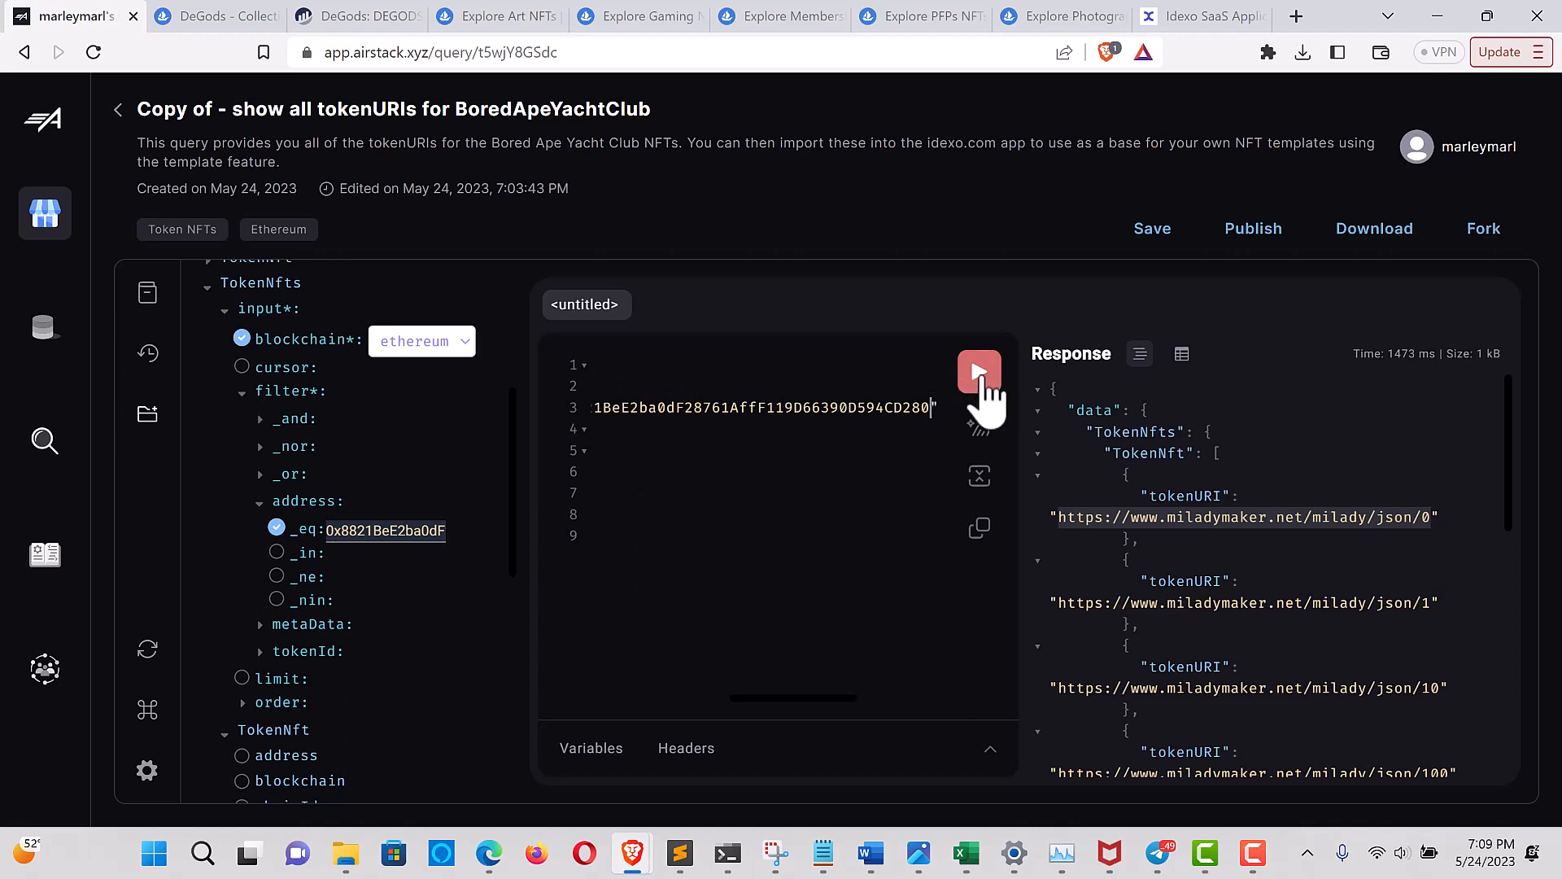
pyautogui.click(980, 375)
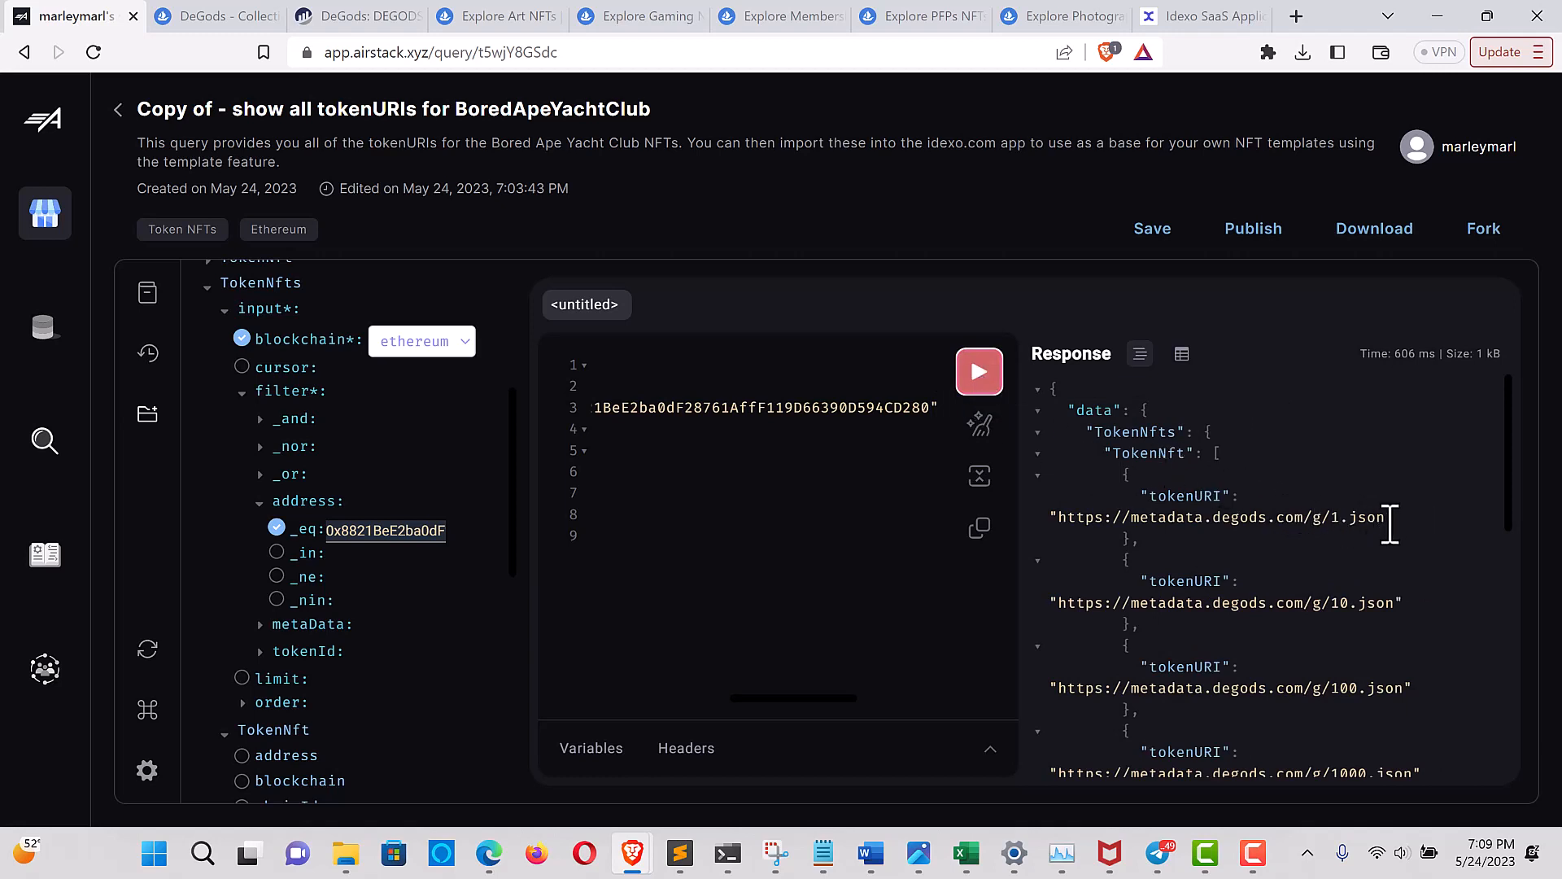
pyautogui.moveTo(1390, 525); pyautogui.dragTo(1095, 521)
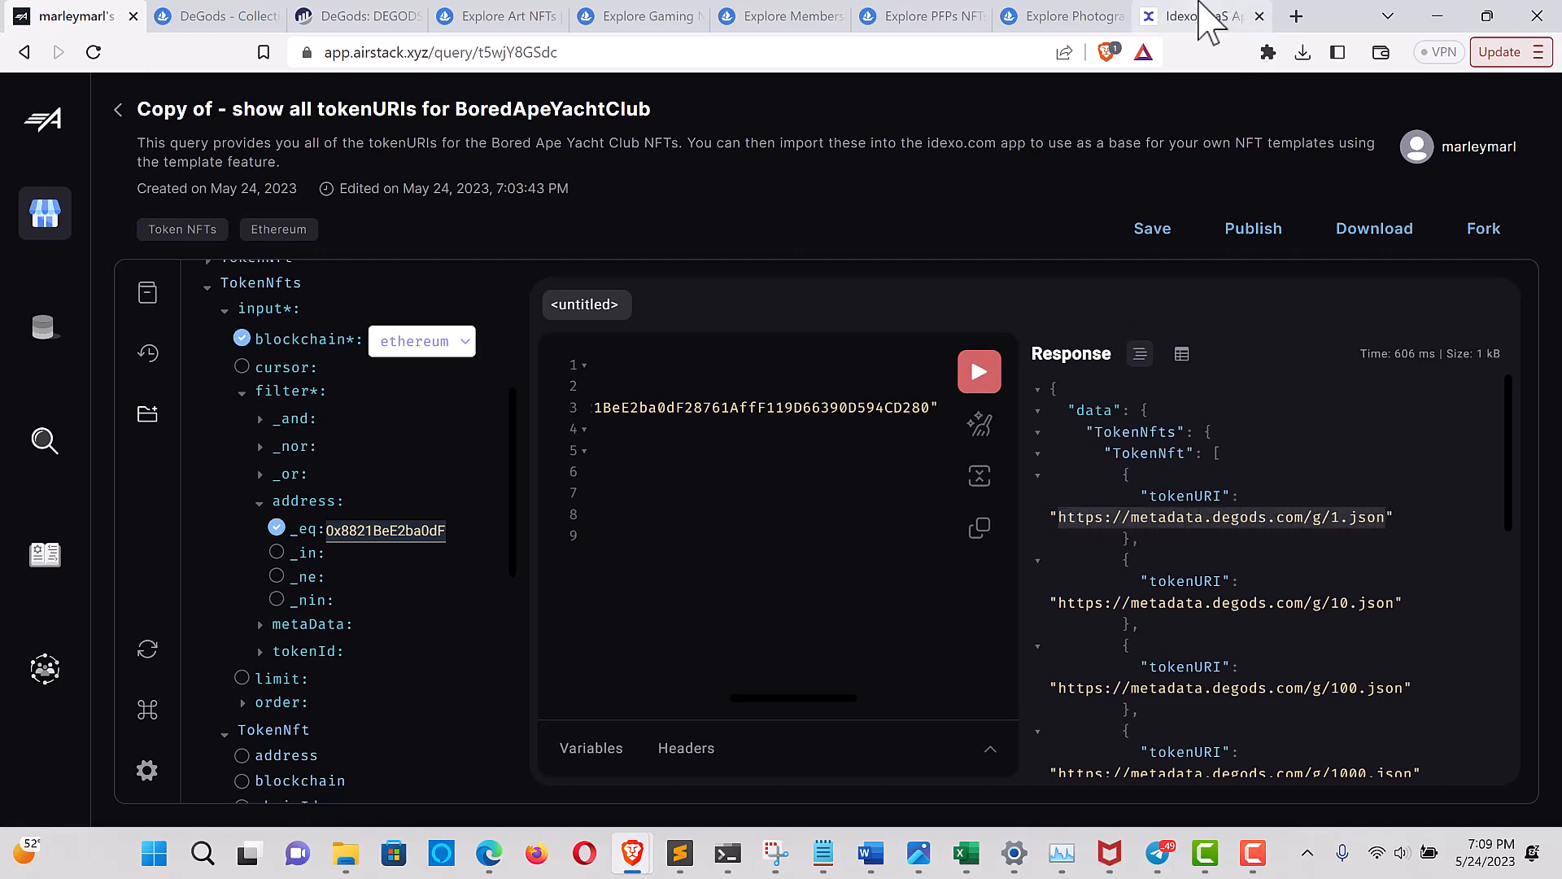
pyautogui.click(1200, 16)
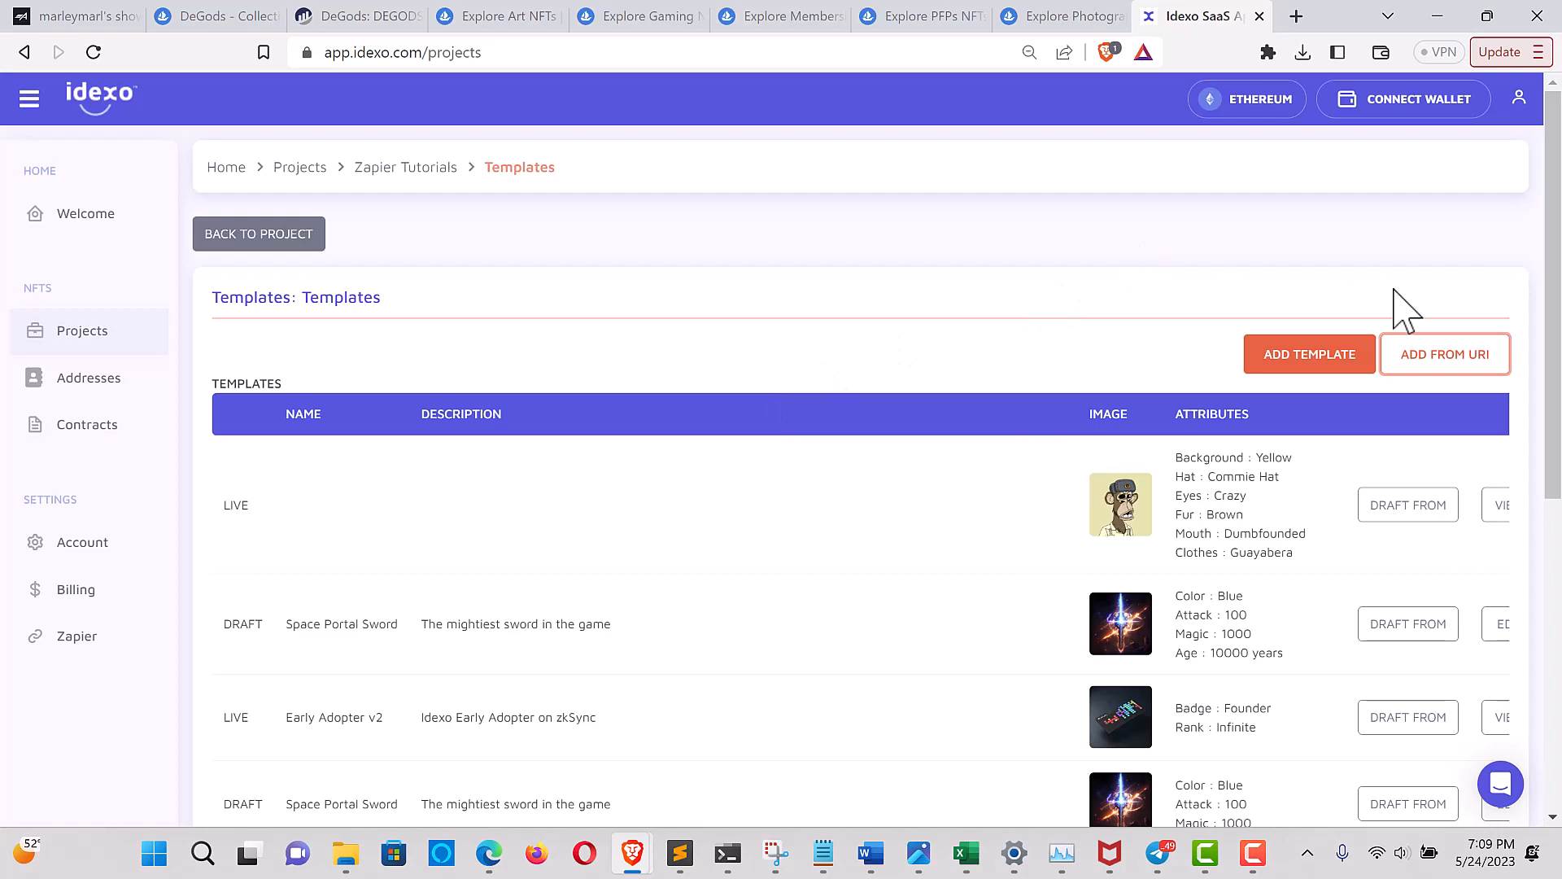
pyautogui.click(1456, 359)
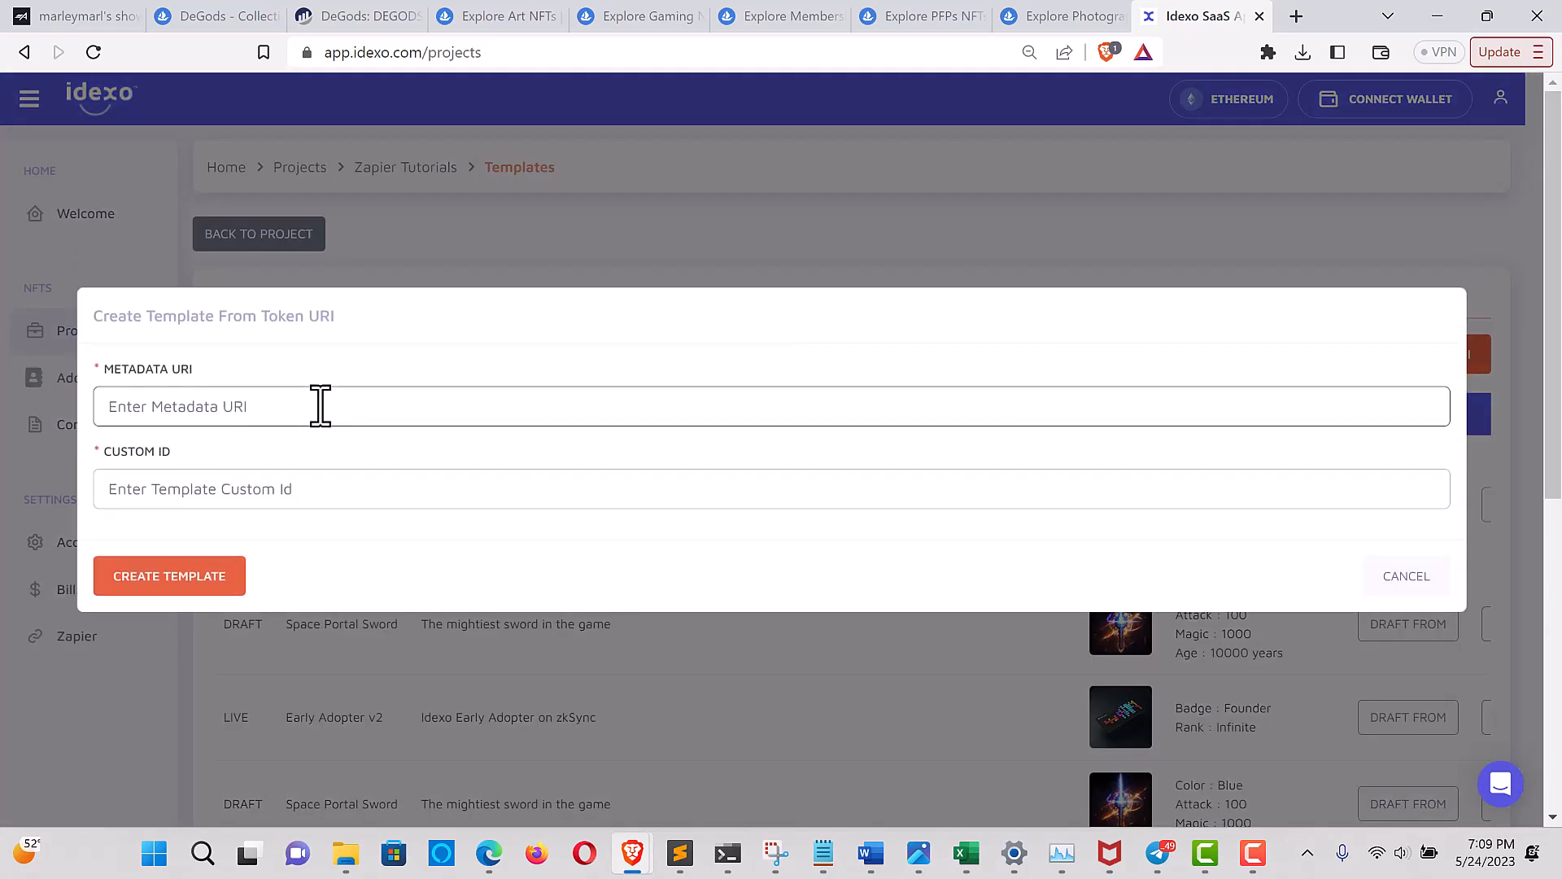
pyautogui.hotkey('ctrl', 'v')
pyautogui.click(204, 489)
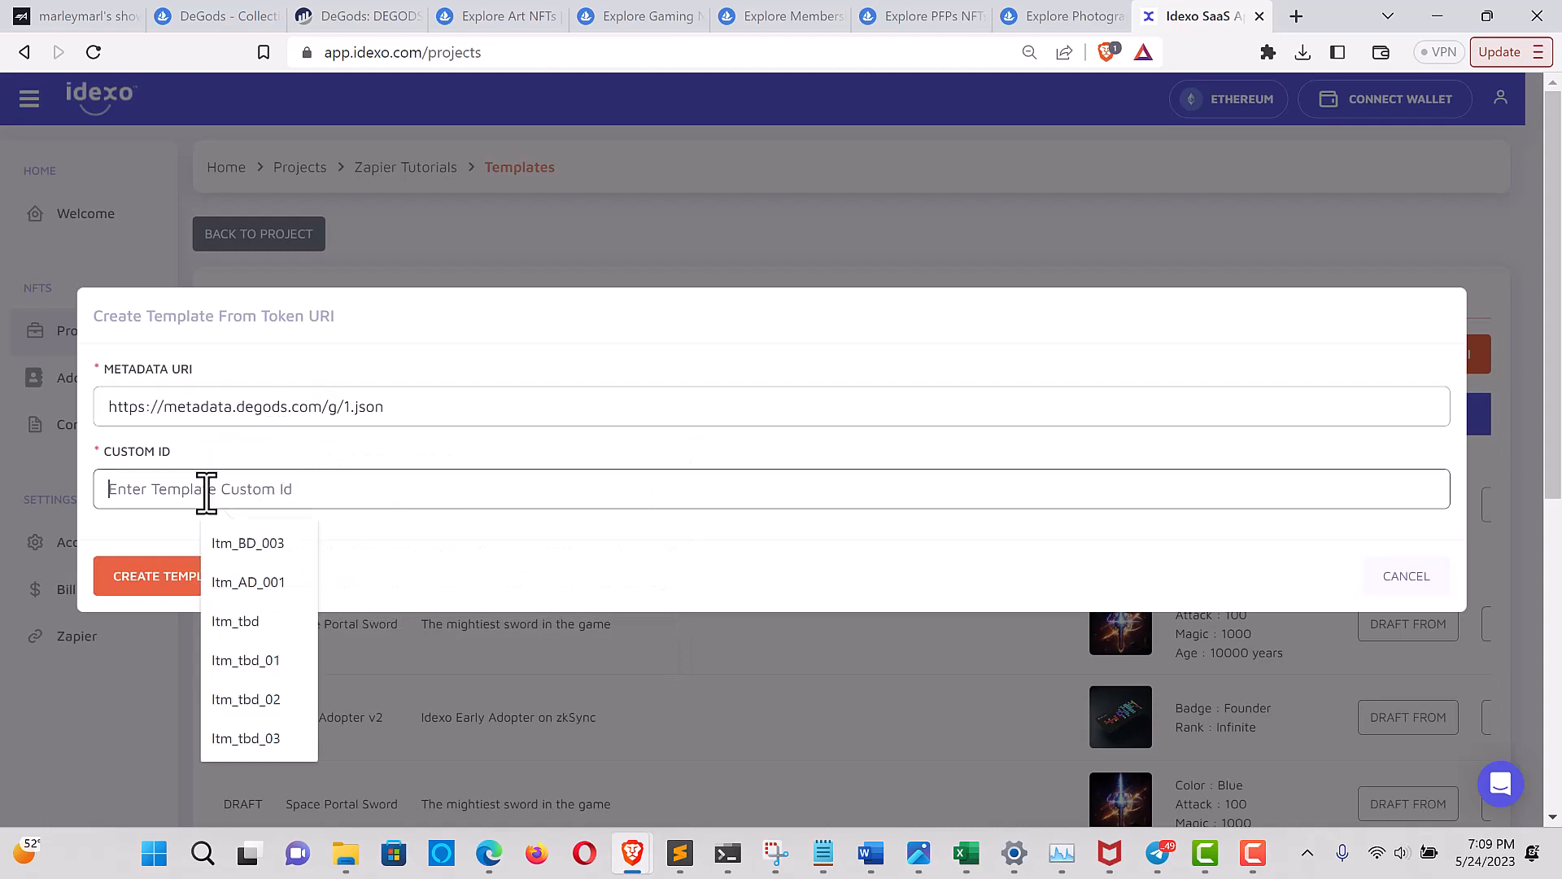
pyautogui.write('fromdegods')
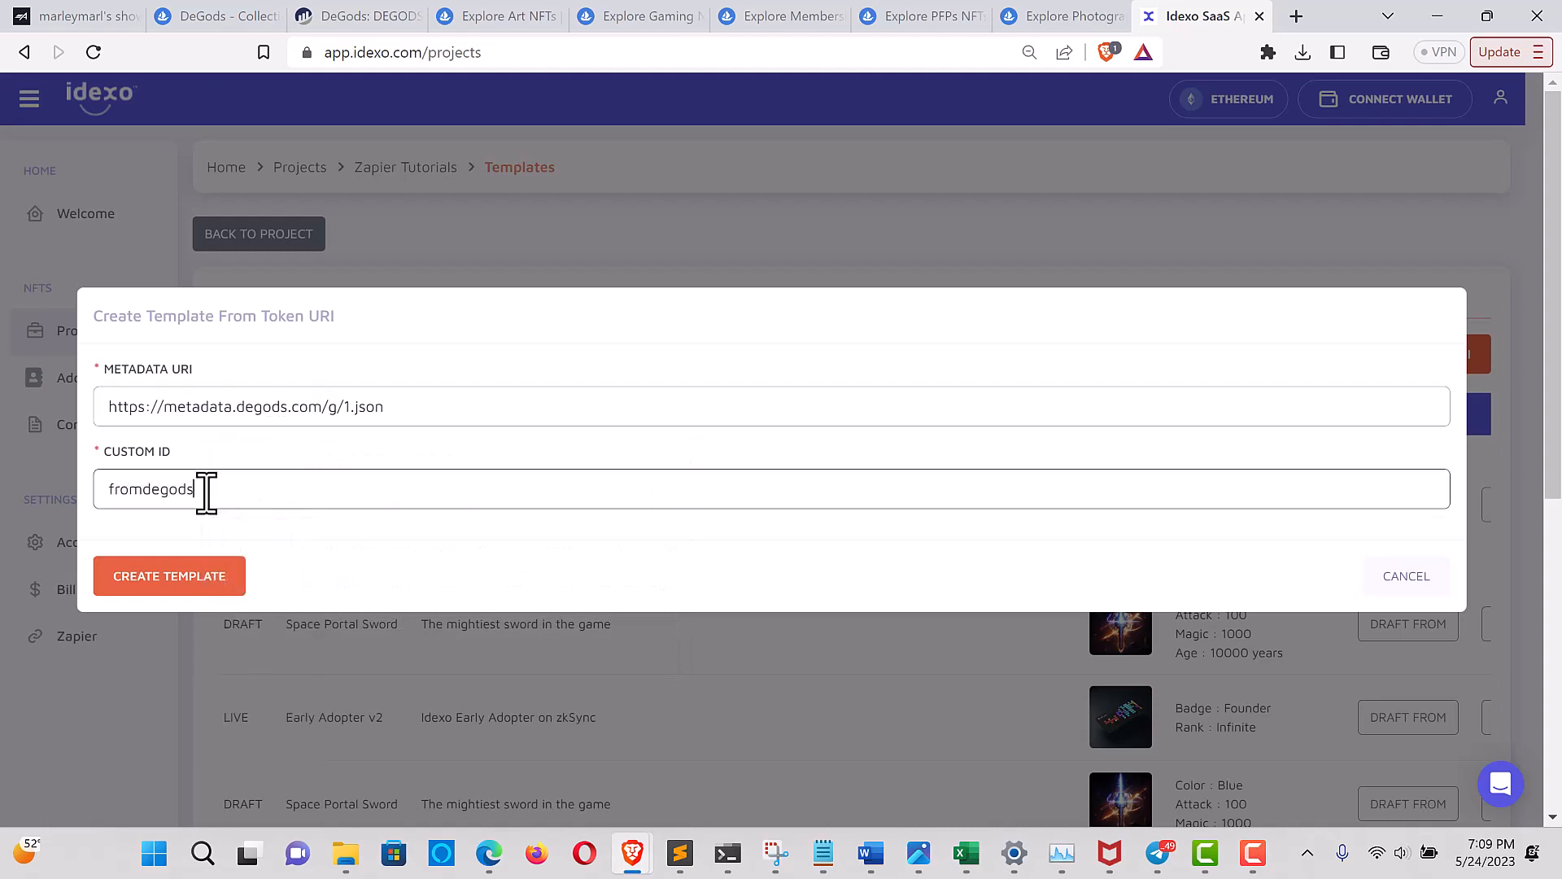
pyautogui.click(174, 581)
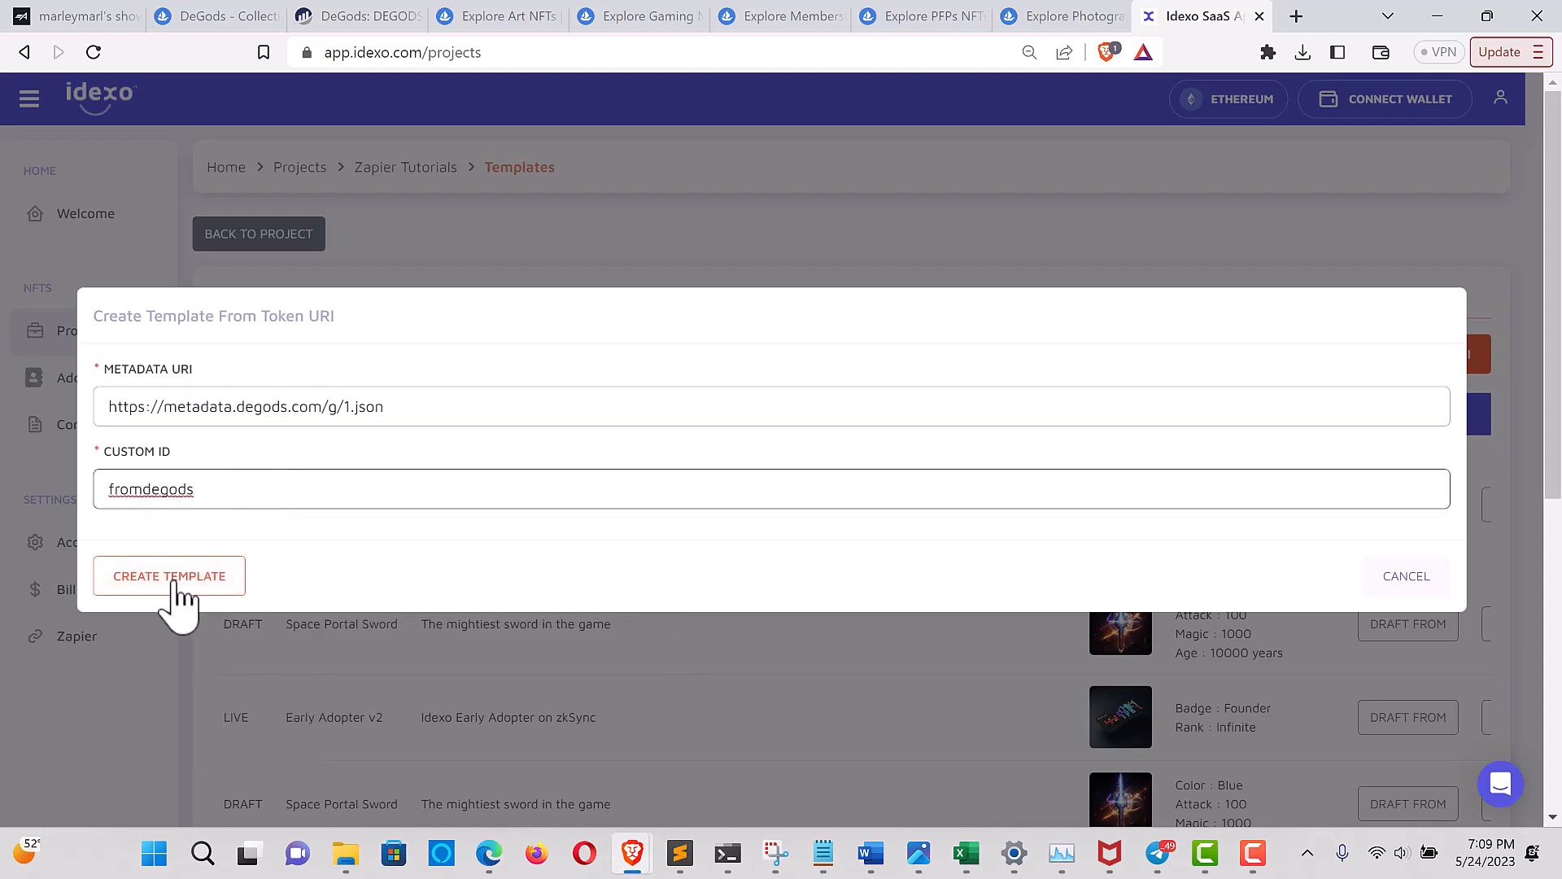
pyautogui.click(163, 587)
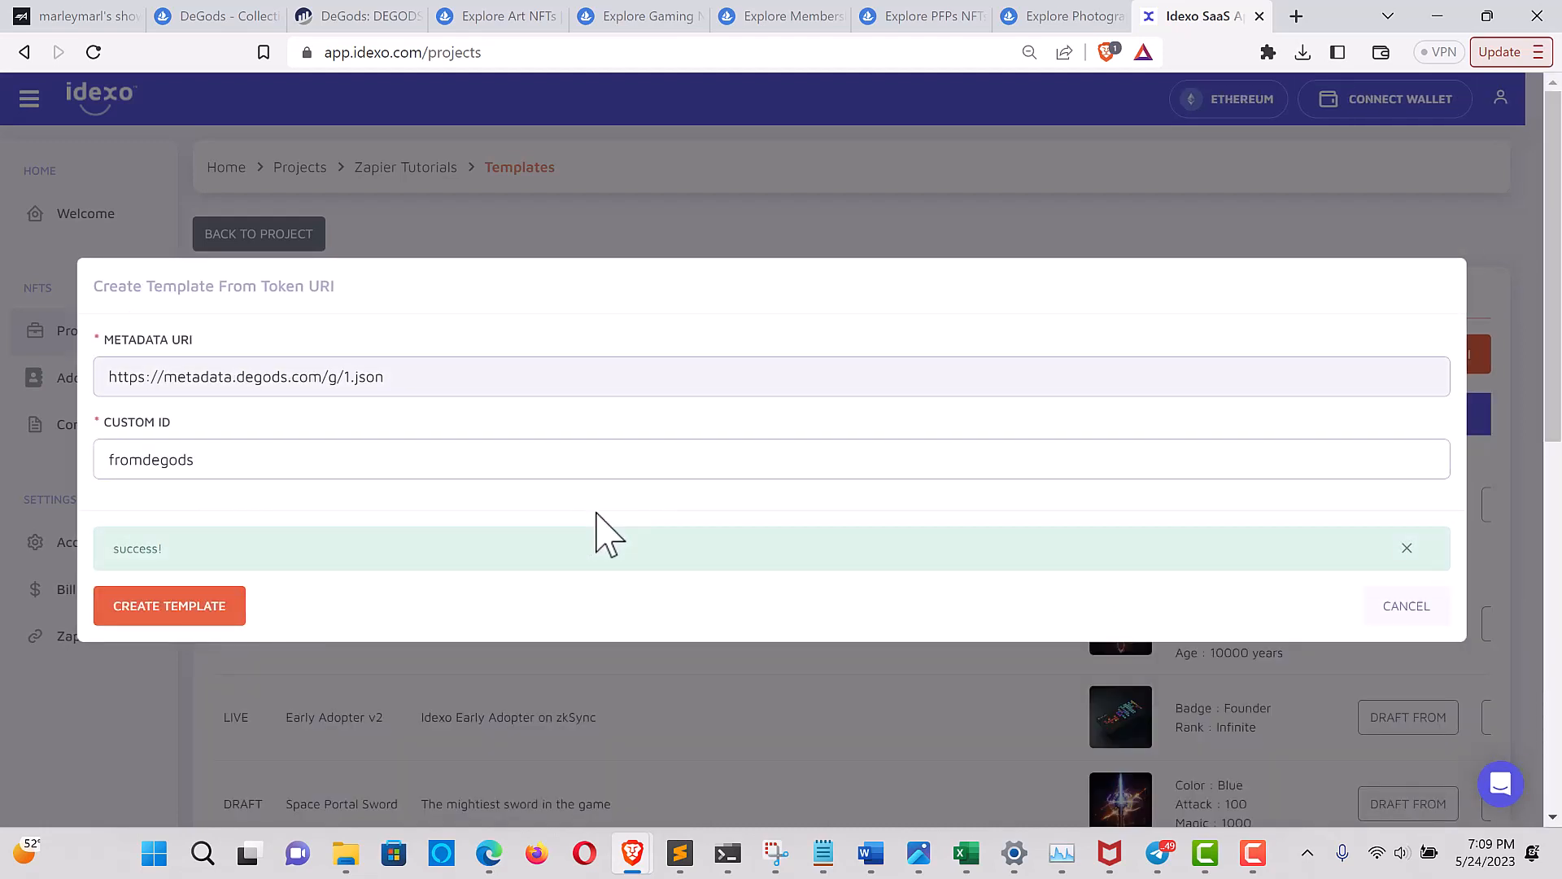
# Examine the imported DeGod #2 template's details and attributes in the template list, then close it
pyautogui.scroll(-3, 697, 594)
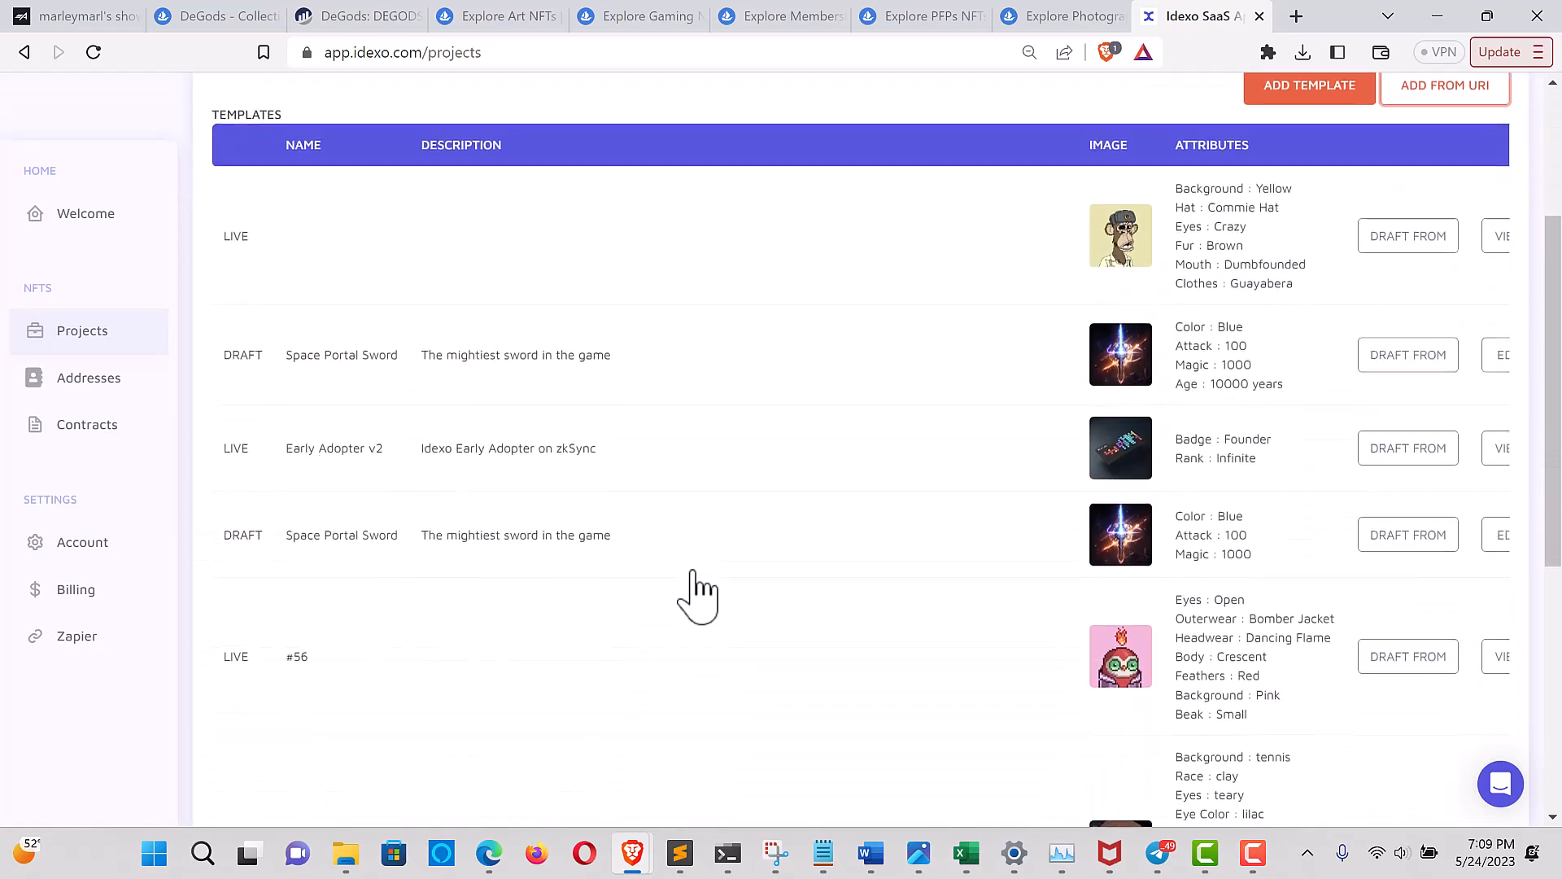
pyautogui.scroll(-6, 693, 572)
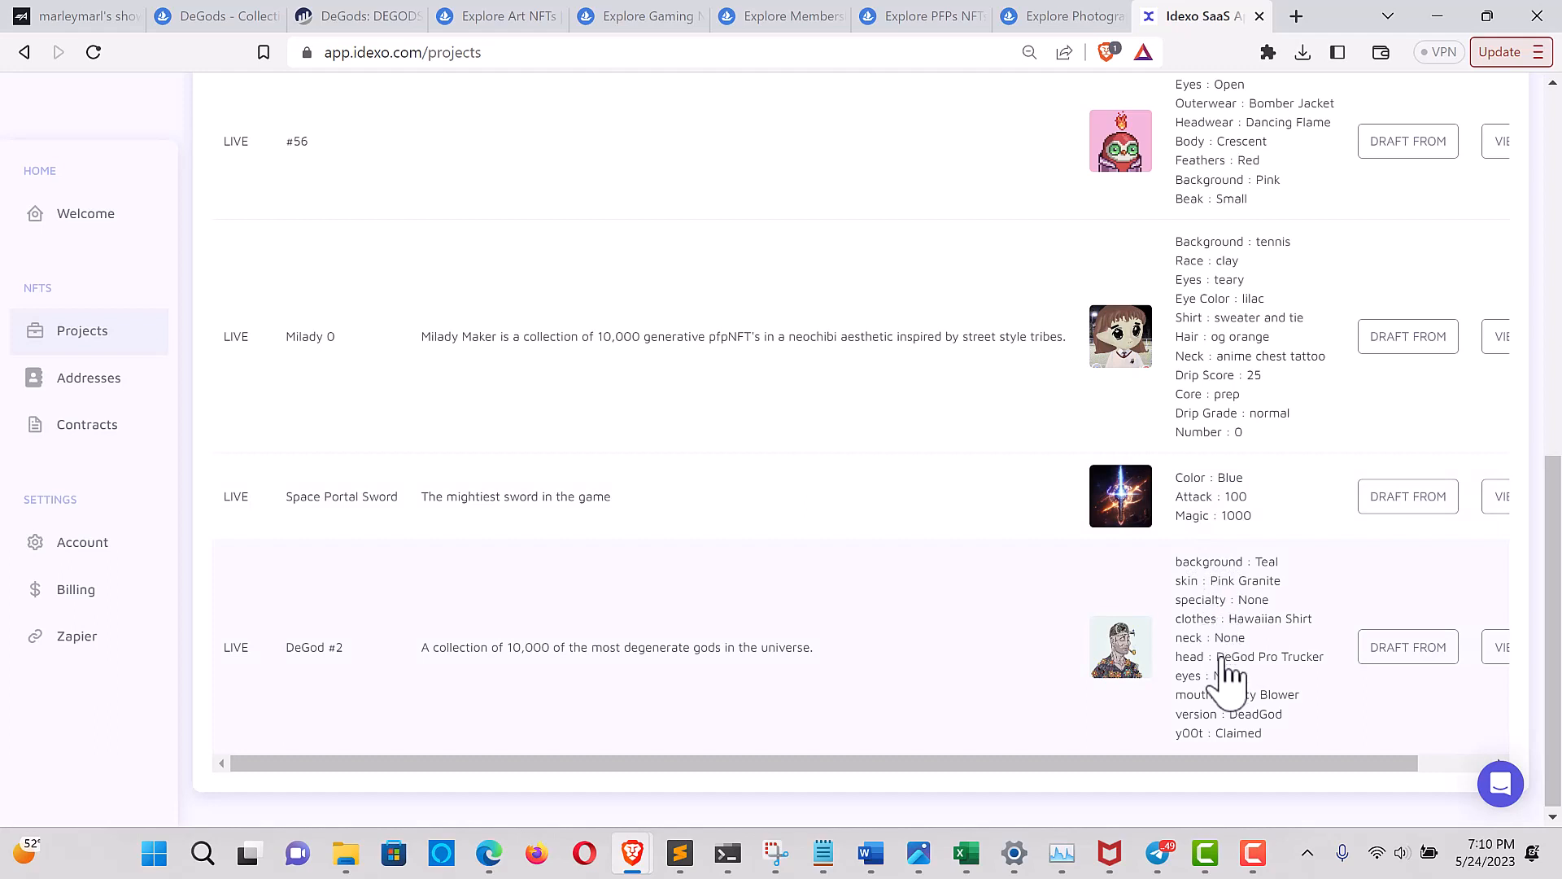
pyautogui.click(1218, 602)
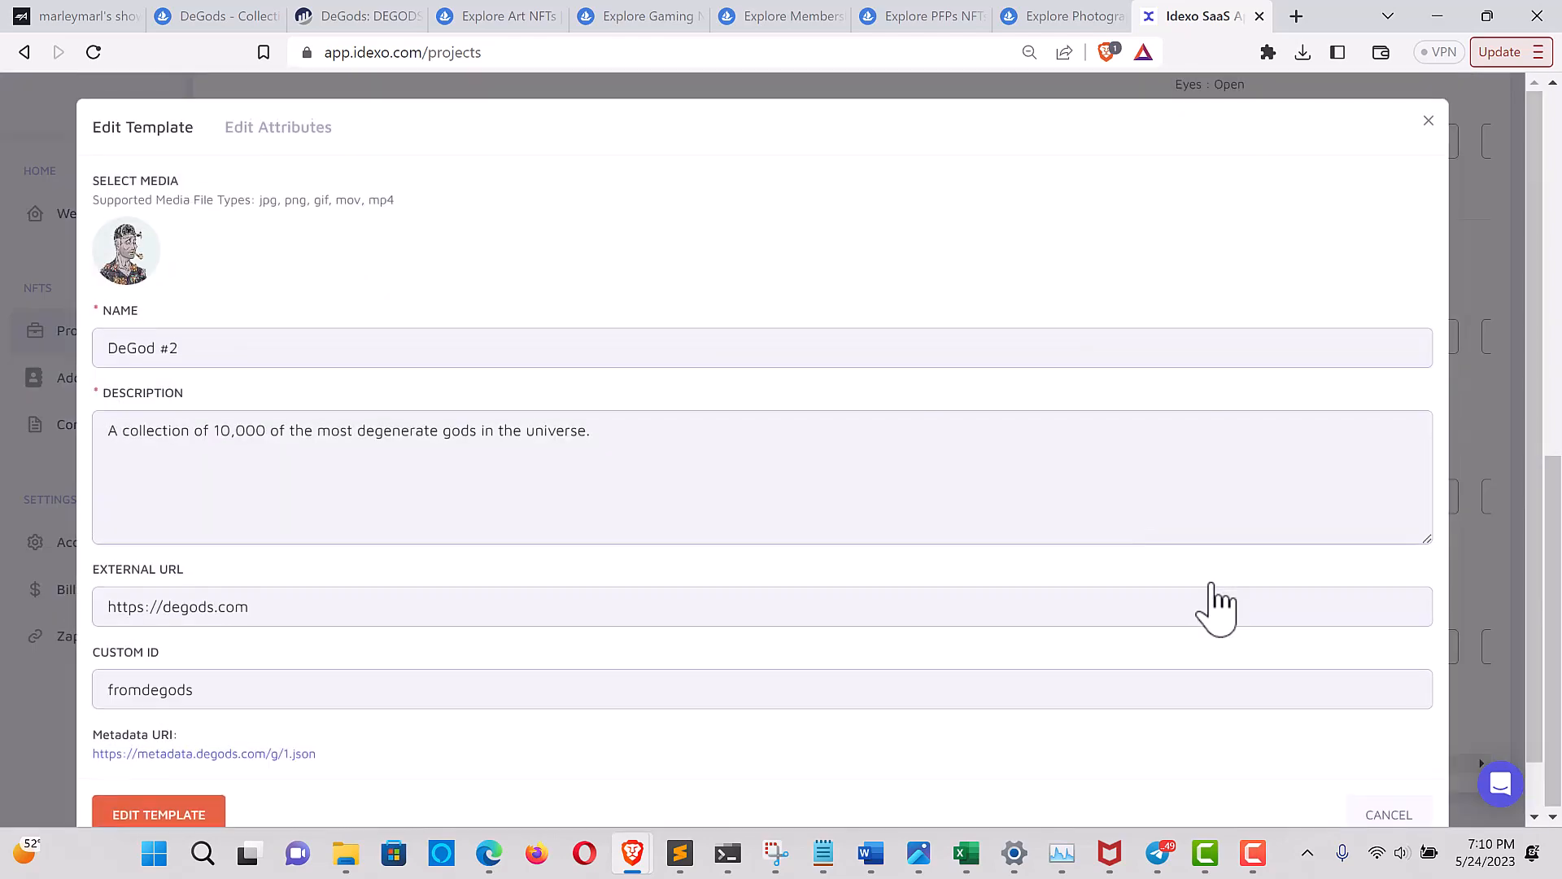
pyautogui.scroll(-1, 641, 534)
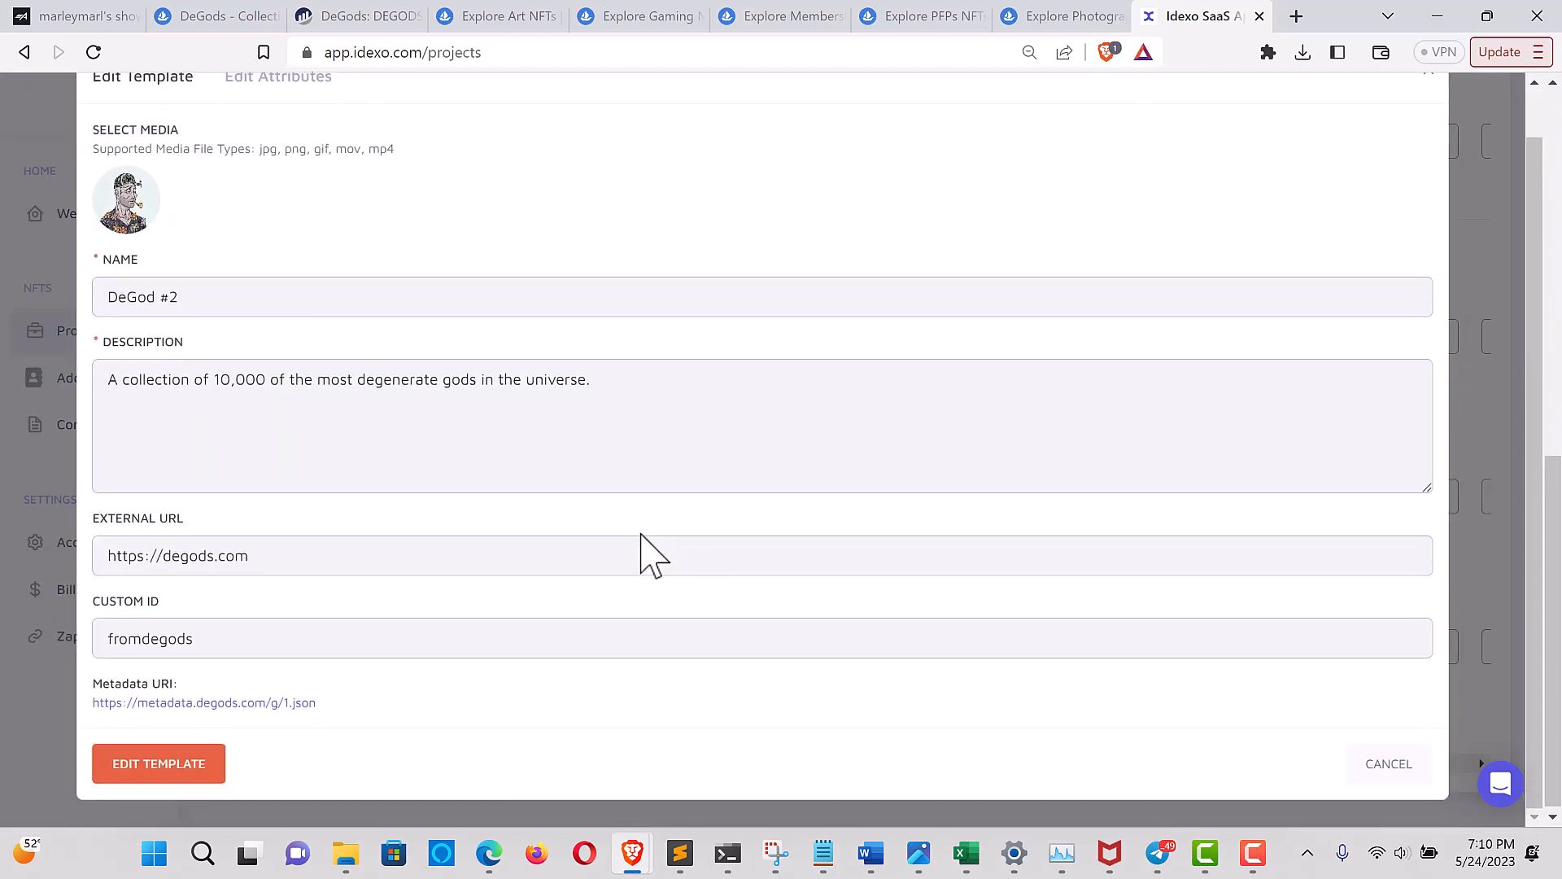
pyautogui.scroll(1, 641, 535)
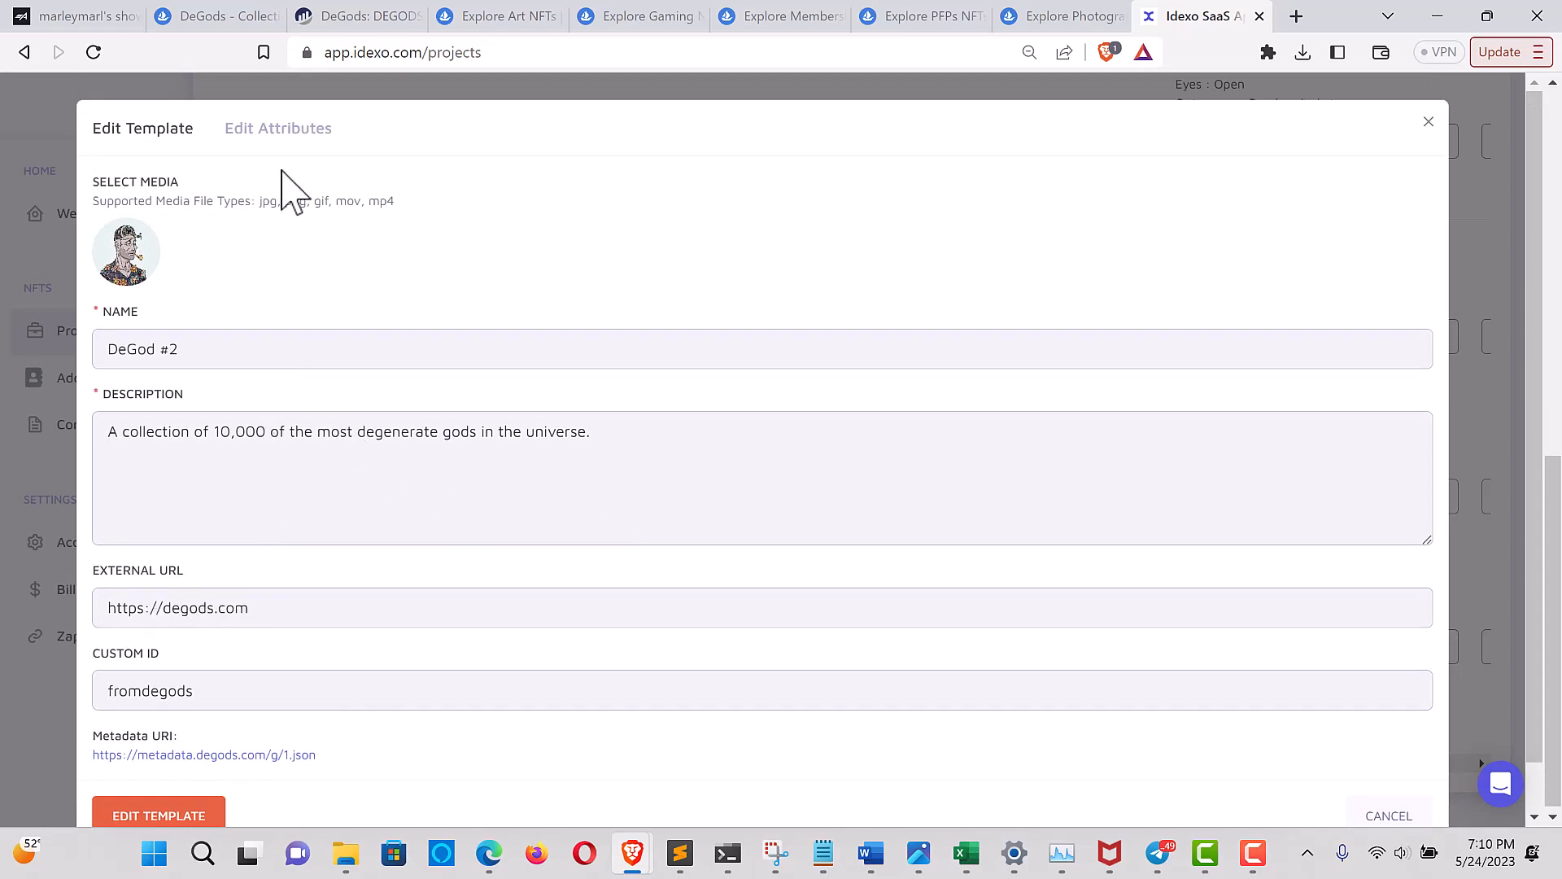
pyautogui.click(262, 132)
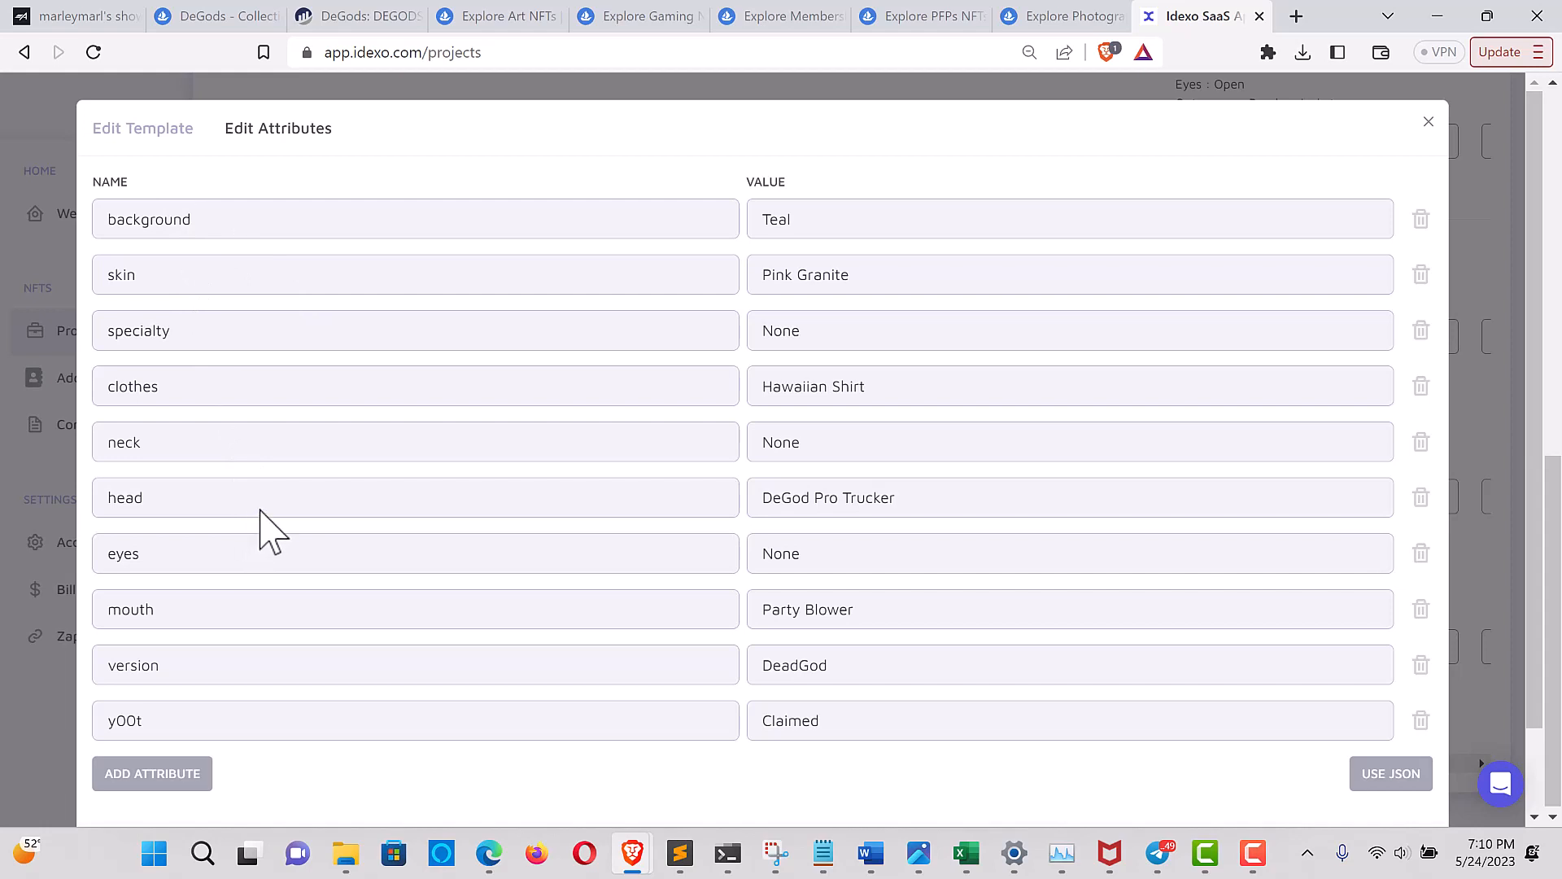
pyautogui.click(1429, 121)
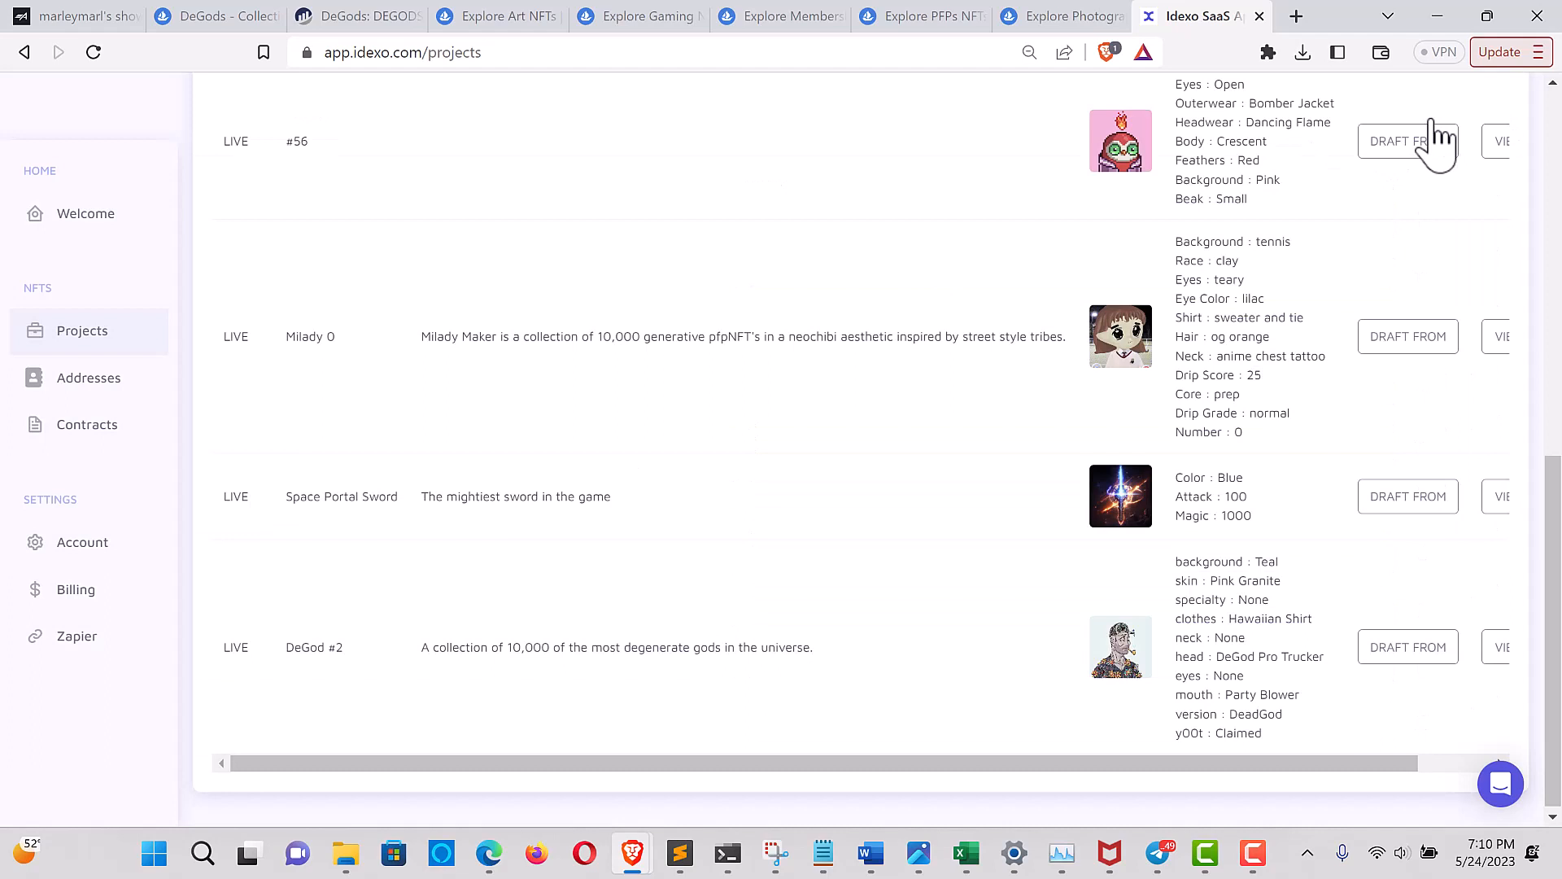
# Open The Memes by 6529 from OpenSea's trending Art collections and copy its contract address from Etherscan
pyautogui.click(500, 17)
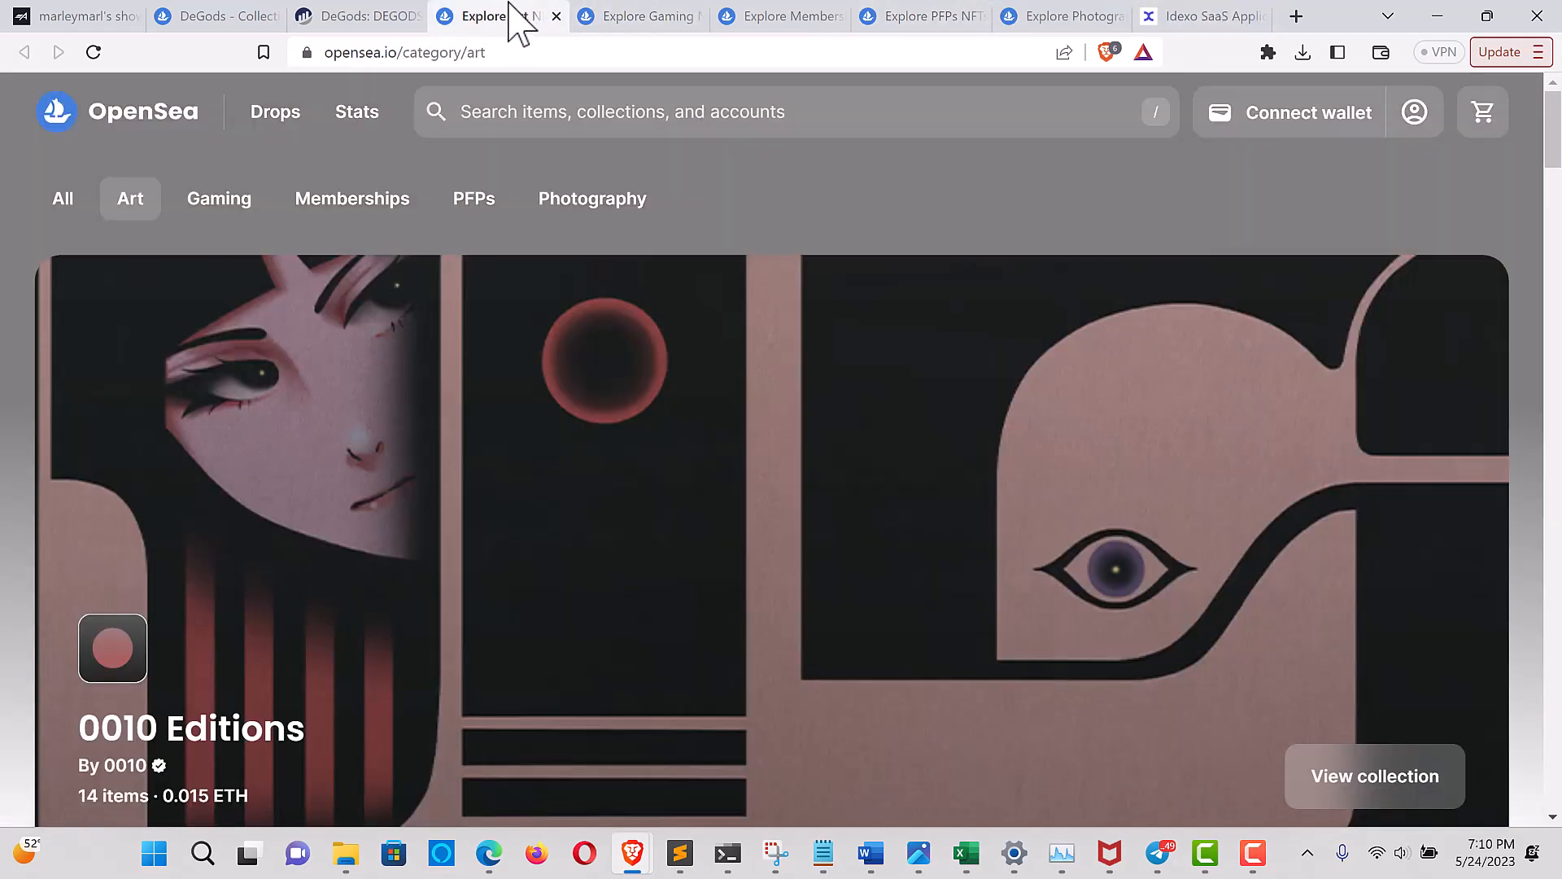
pyautogui.scroll(-2, 413, 457)
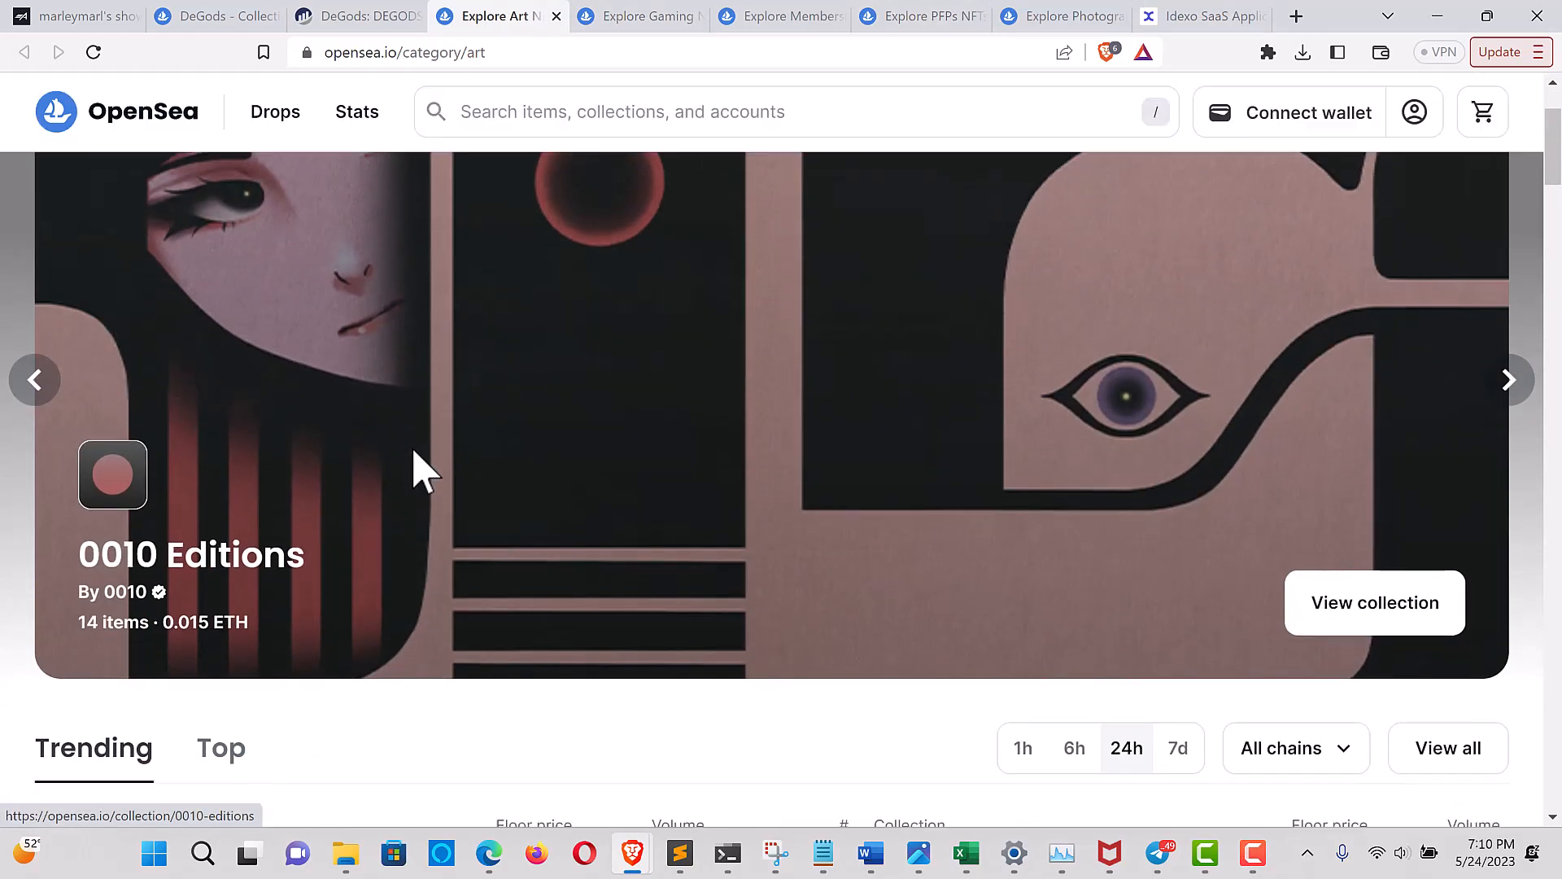
pyautogui.scroll(-5, 421, 470)
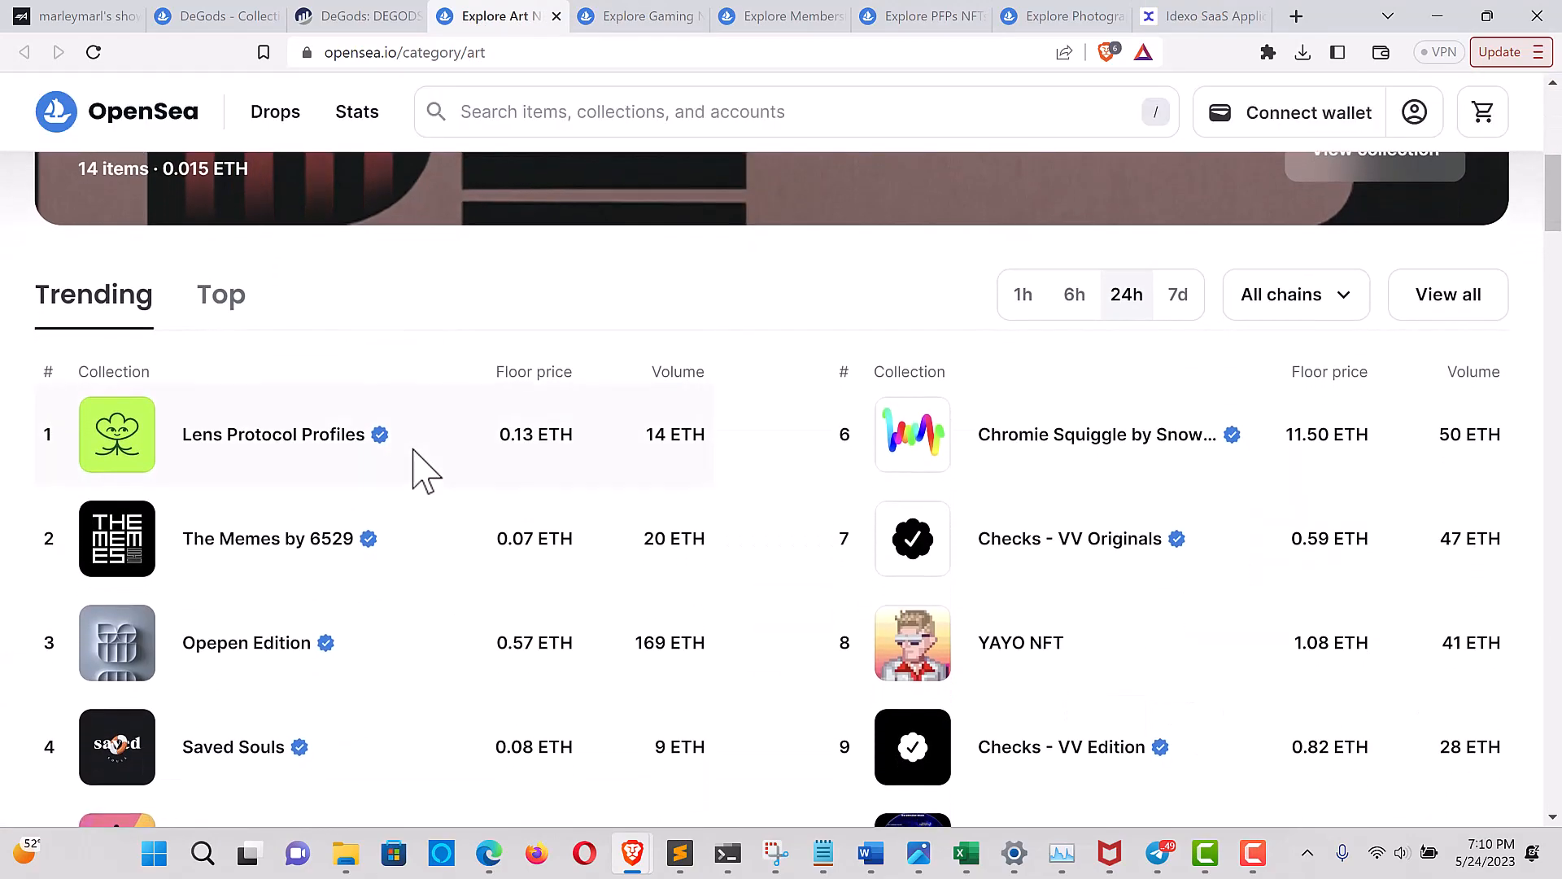
pyautogui.scroll(-2, 422, 470)
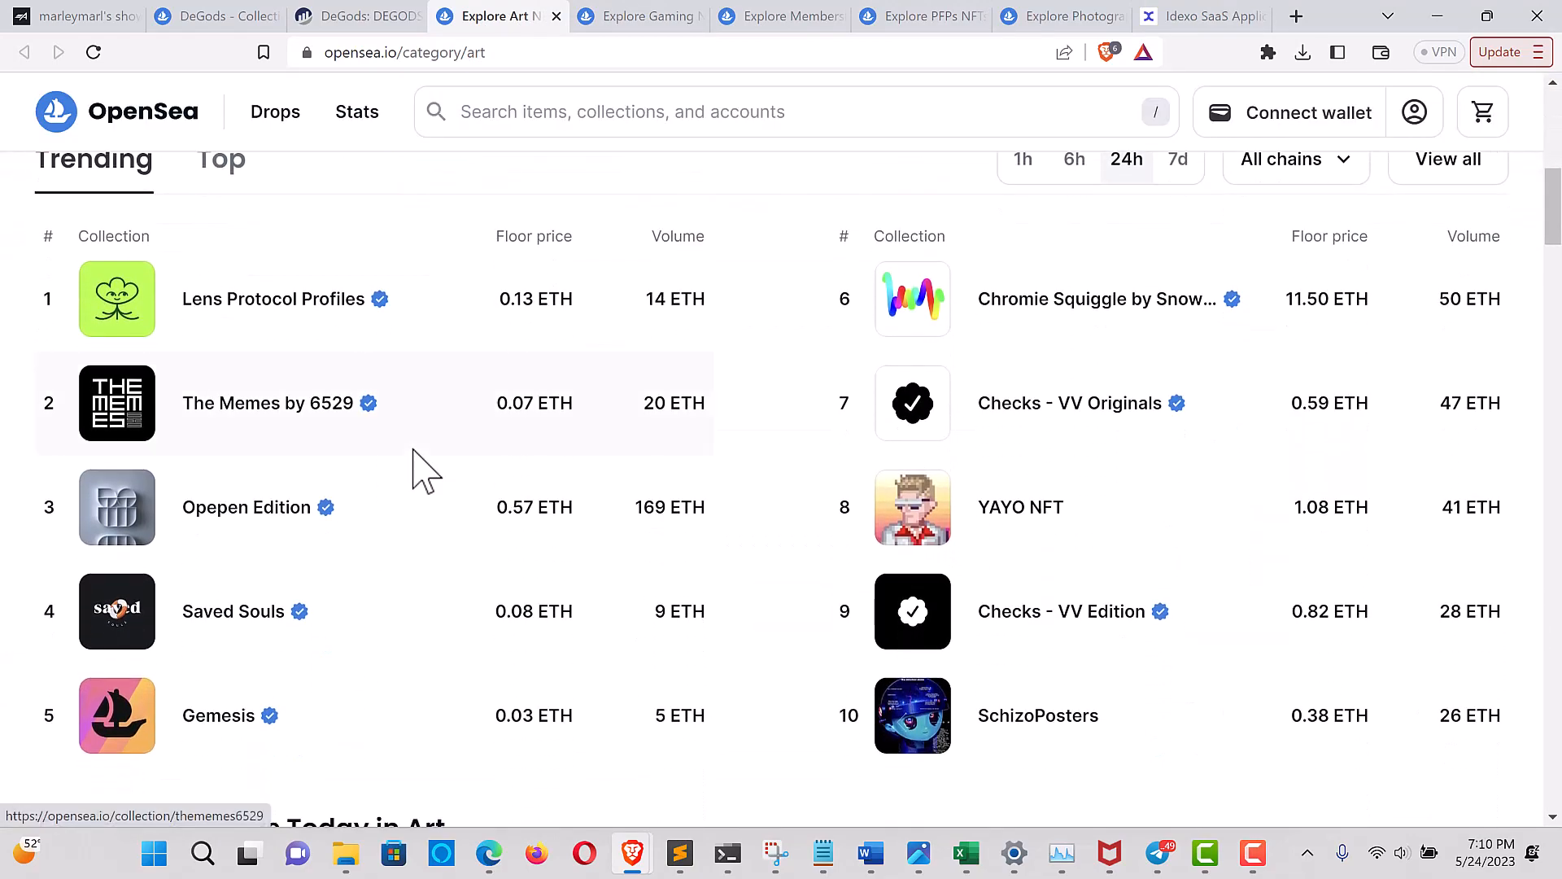
pyautogui.click(301, 417)
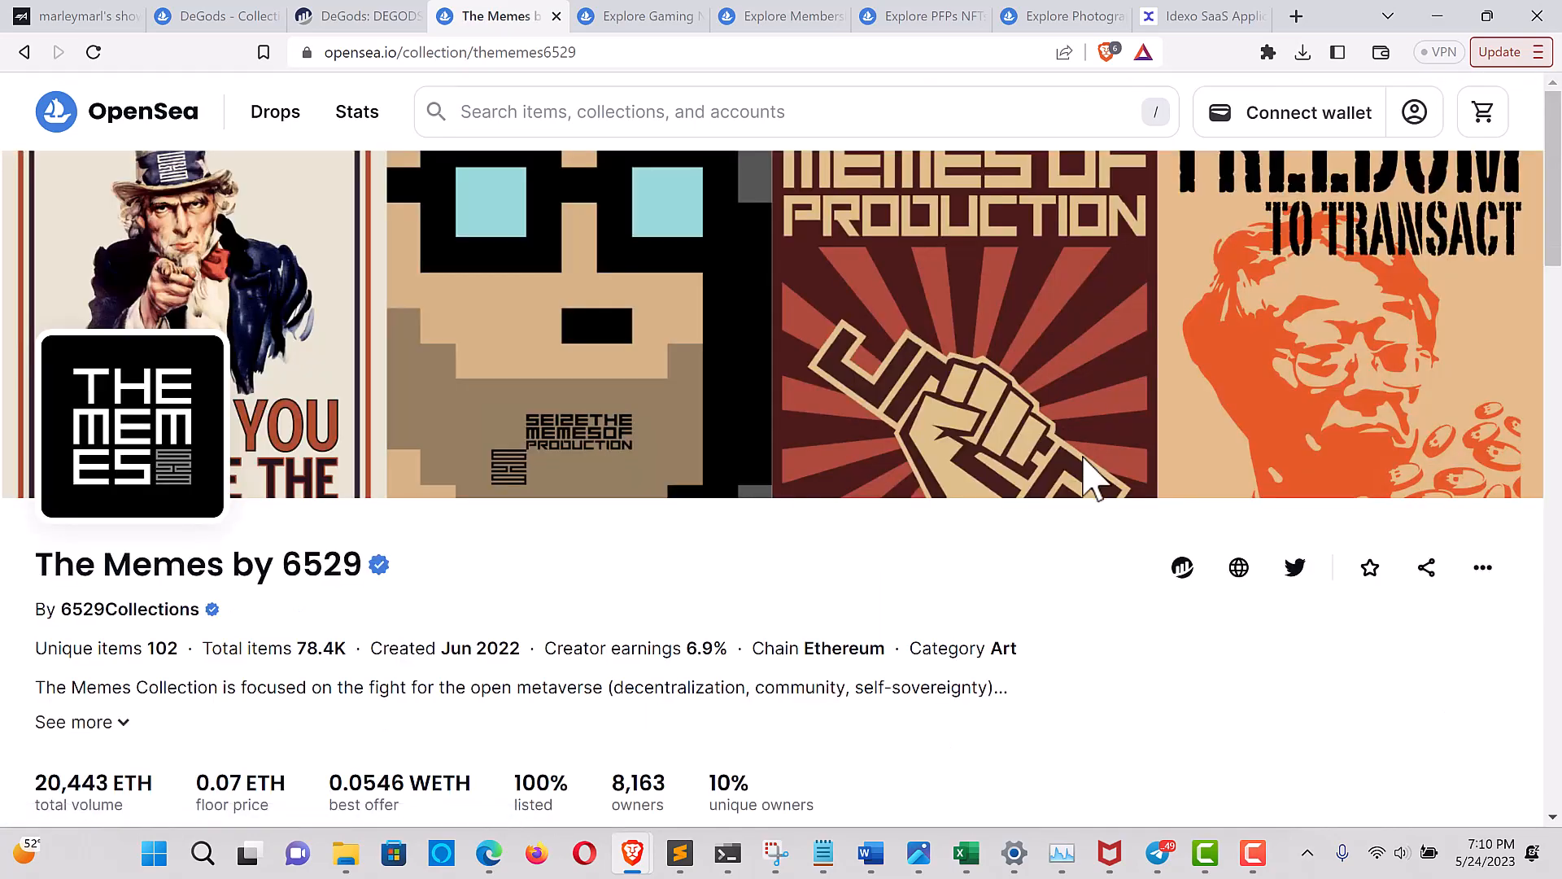
pyautogui.click(1182, 570)
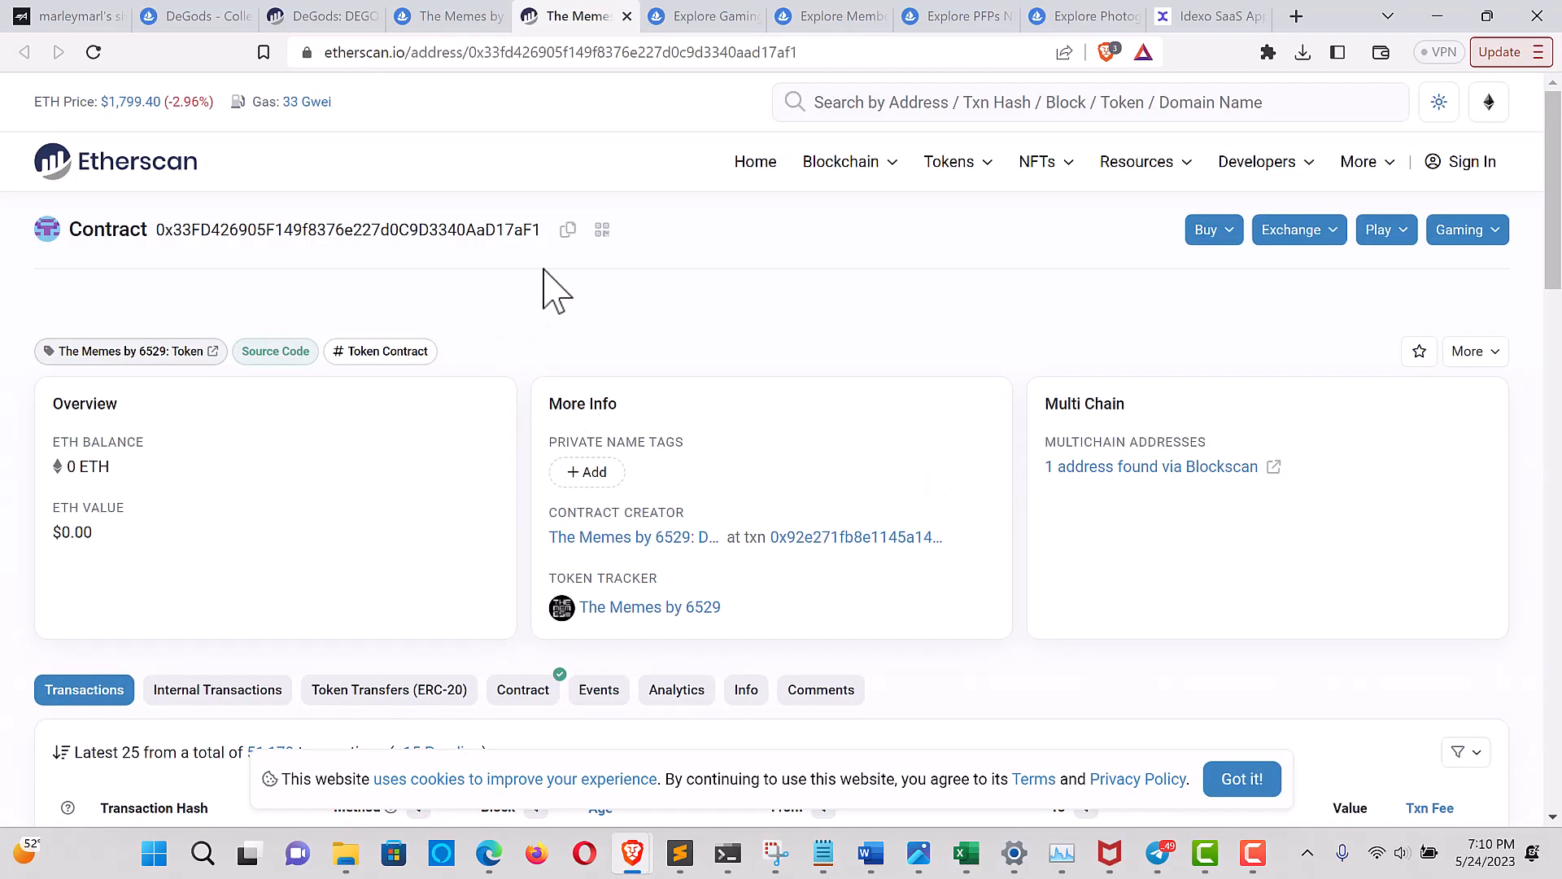
pyautogui.click(569, 232)
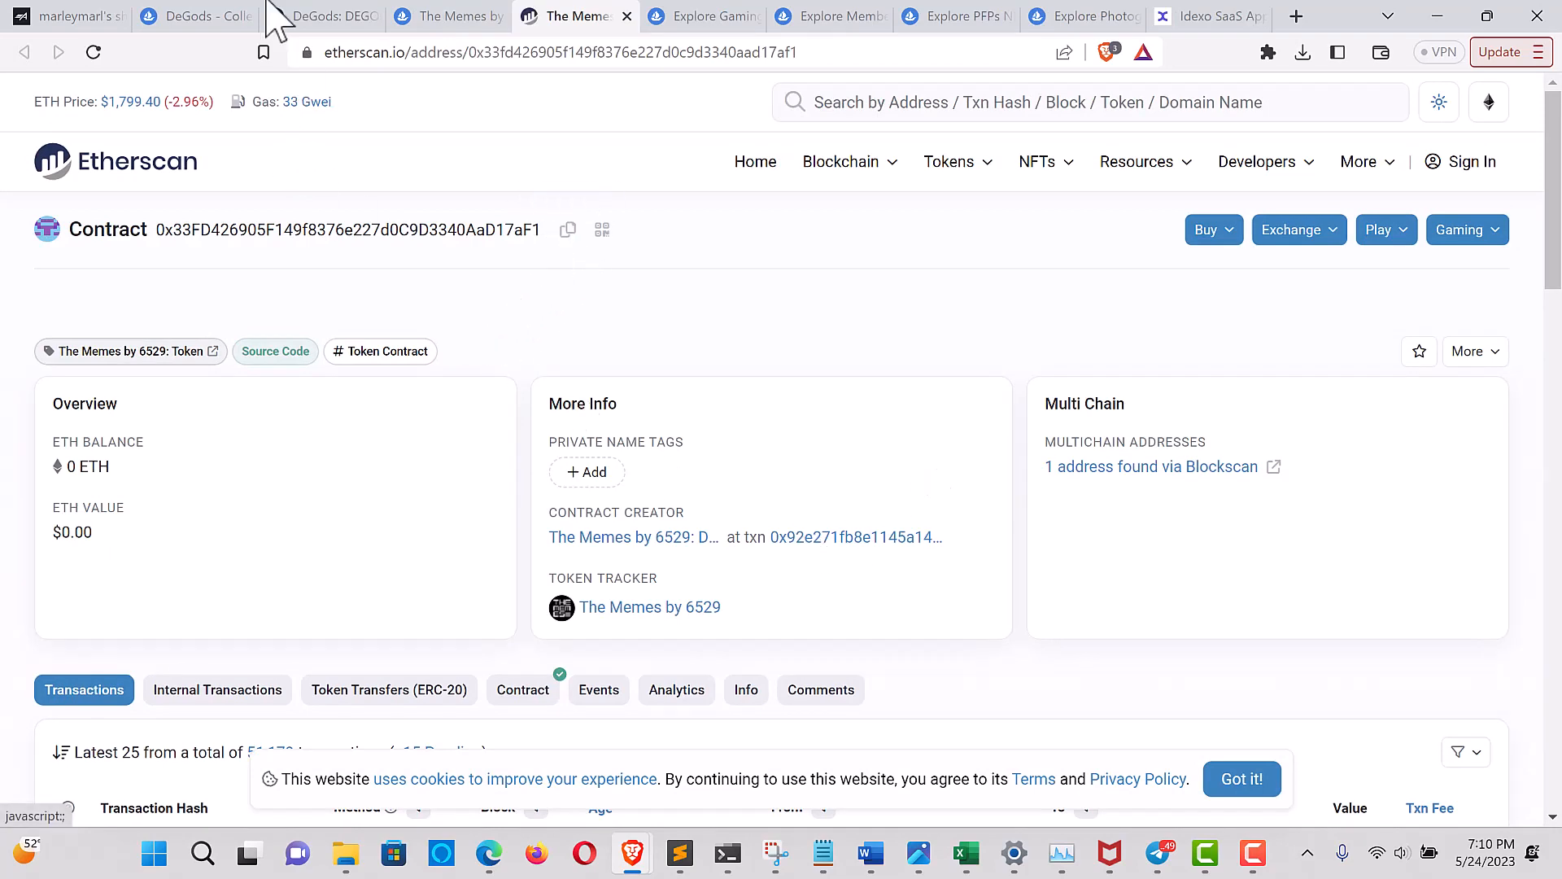
# Switch to the Airstack query, replace the filter address with The Memes contract 0x33FD426905F149f8376e227d0C9D3340AaD17aF1, and run the query
pyautogui.click(81, 18)
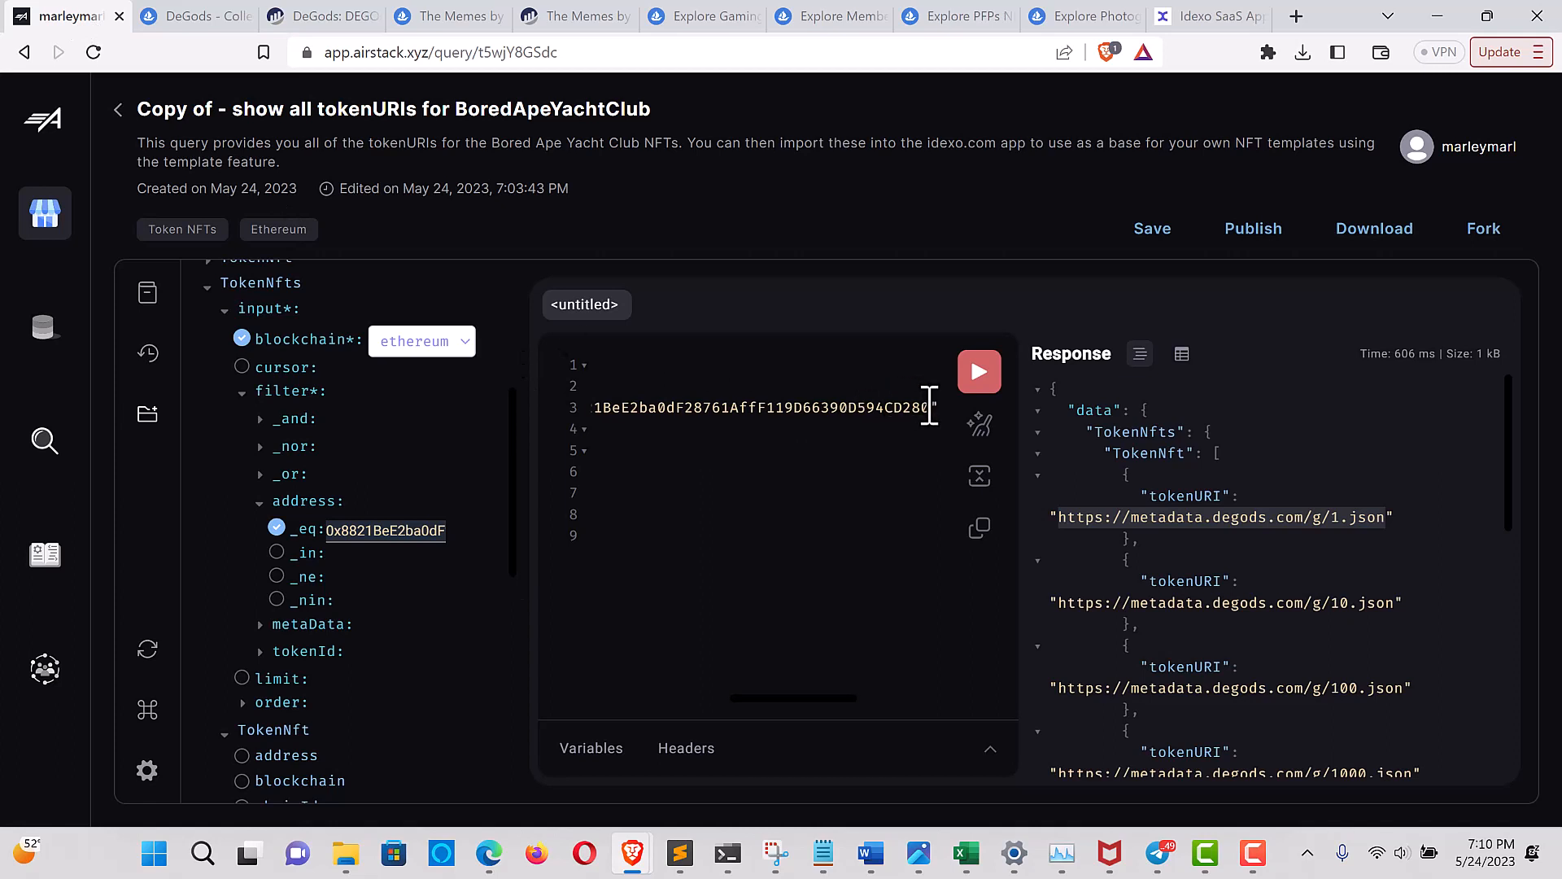
pyautogui.click(930, 406)
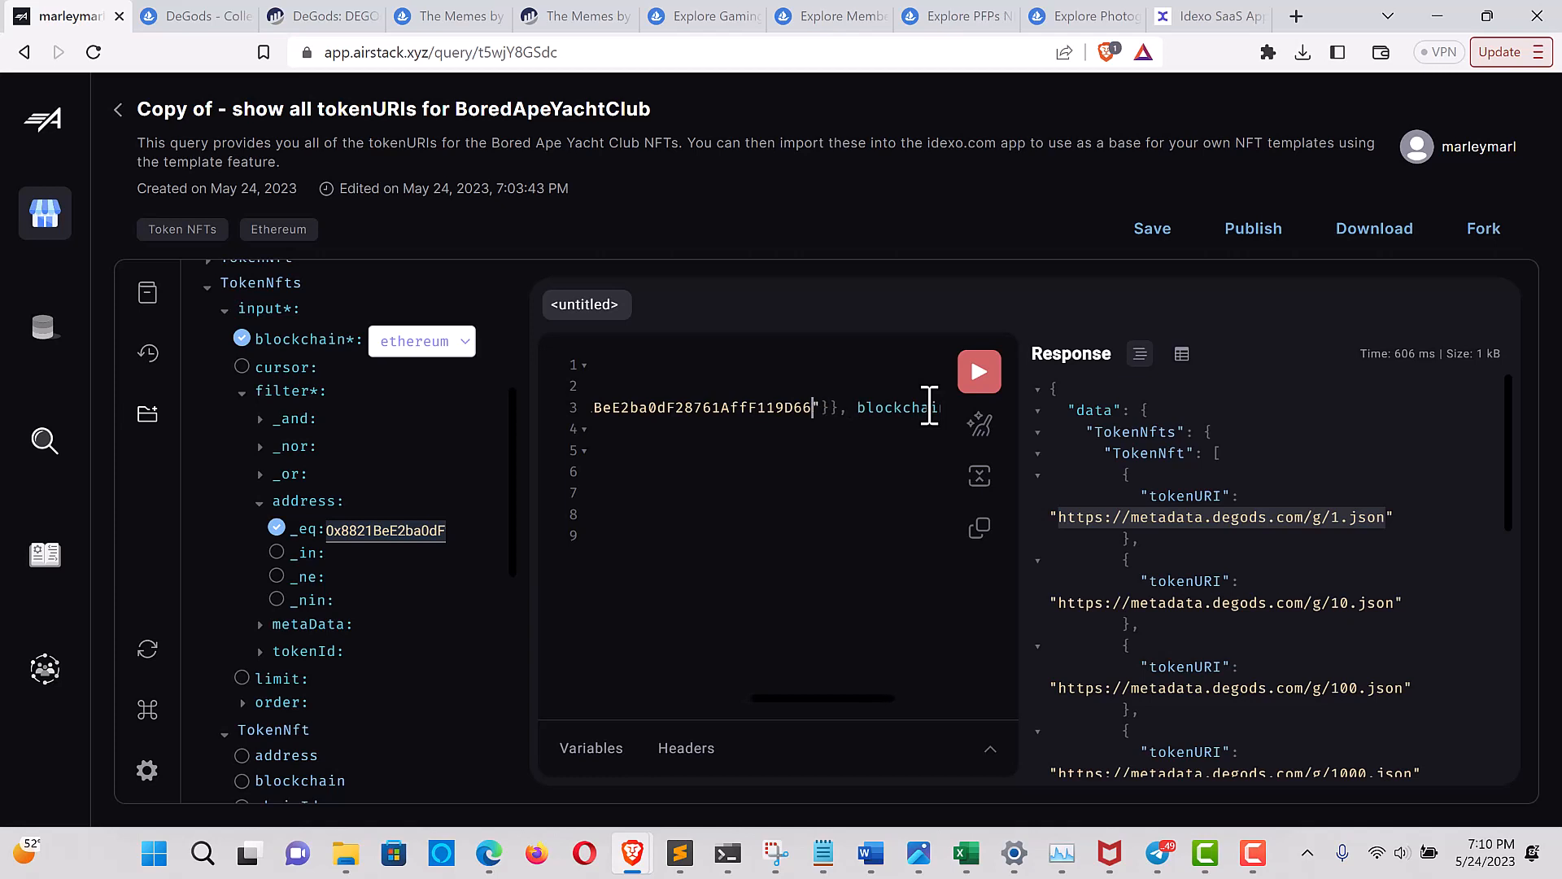
pyautogui.press('BackSpace')
pyautogui.press('BackSpace')
pyautogui.press('BackSpace')
pyautogui.press('BackSpace')
pyautogui.press('BackSpace')
pyautogui.press('BackSpace')
pyautogui.press('BackSpace')
pyautogui.press('BackSpace')
pyautogui.press('BackSpace')
pyautogui.press('BackSpace')
pyautogui.press('BackSpace')
pyautogui.press('BackSpace')
pyautogui.press('BackSpace')
pyautogui.press('BackSpace')
pyautogui.press('BackSpace')
pyautogui.press('BackSpace')
pyautogui.press('BackSpace')
pyautogui.press('BackSpace')
pyautogui.press('BackSpace')
pyautogui.press('BackSpace')
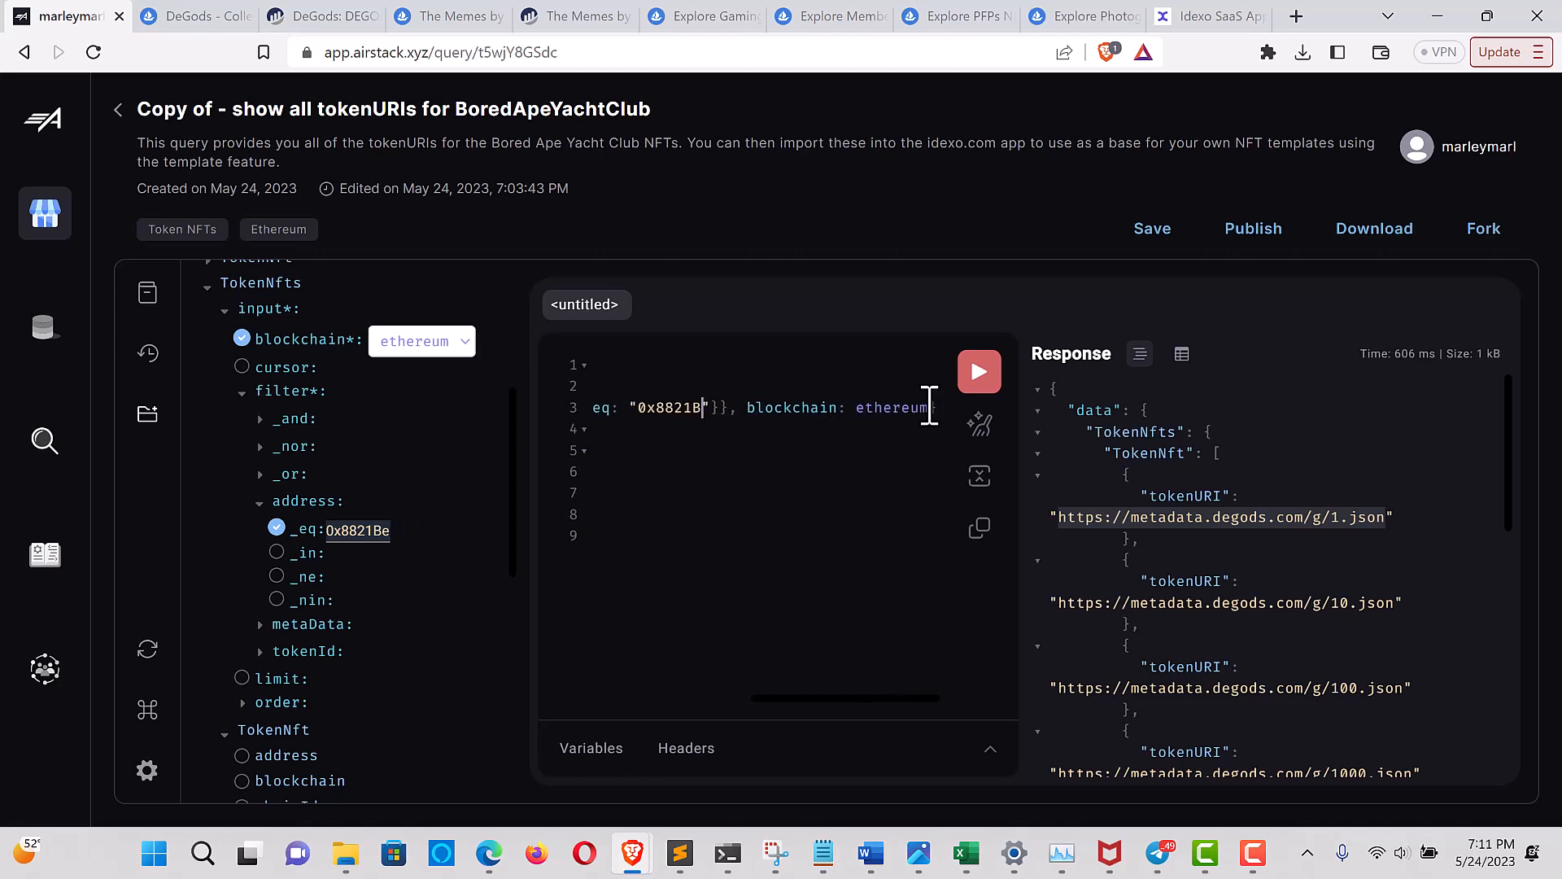
pyautogui.press('BackSpace')
pyautogui.press('BackSpace')
pyautogui.press('BackSpace')
pyautogui.press('BackSpace')
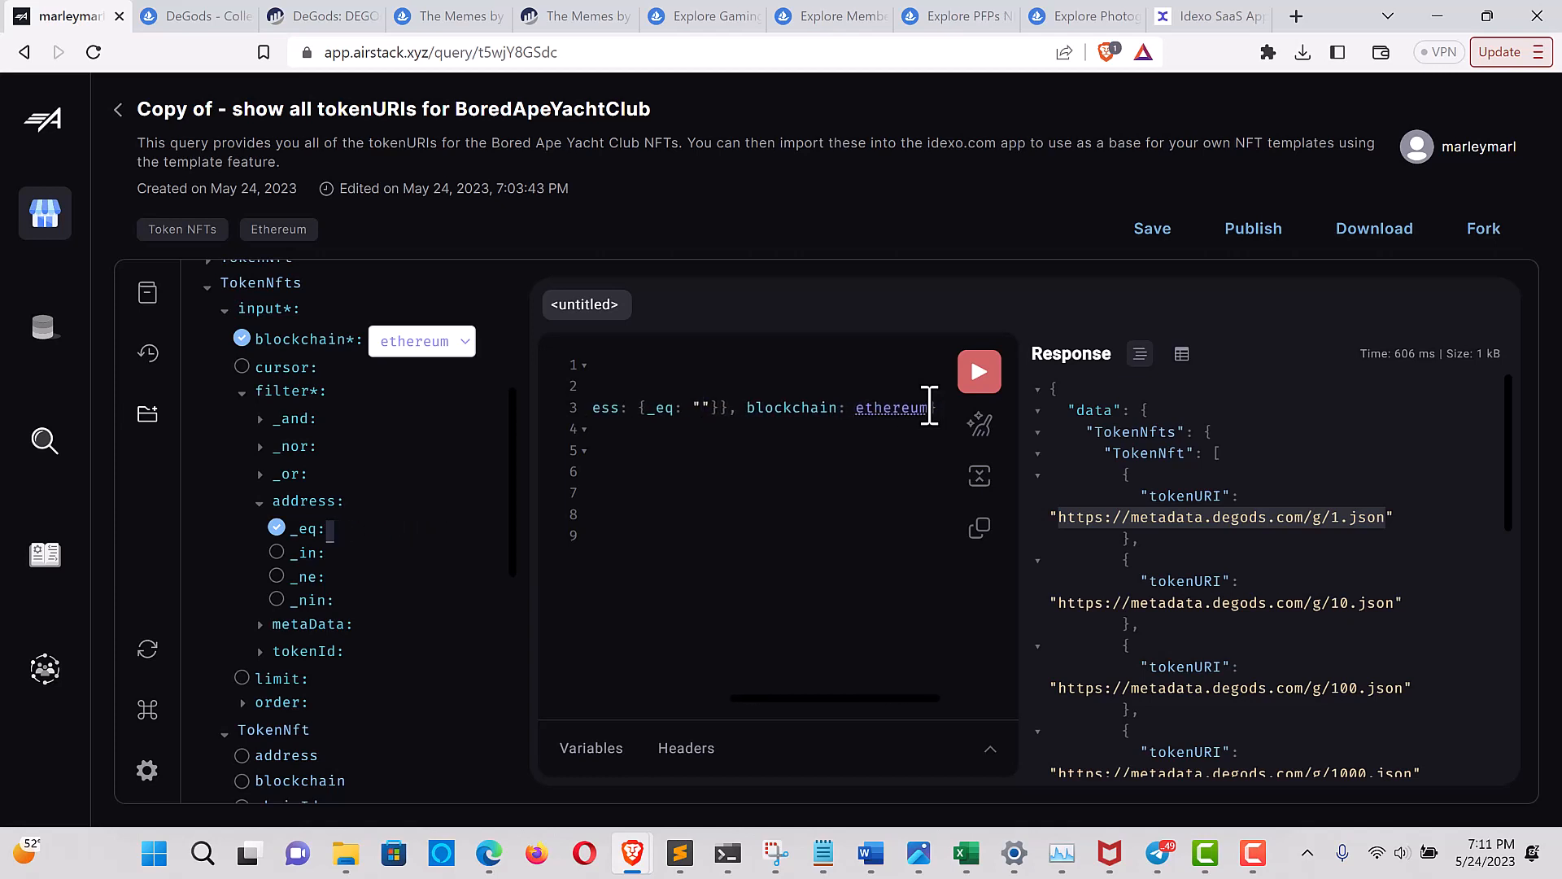
pyautogui.hotkey('ctrl', 'v')
pyautogui.click(979, 376)
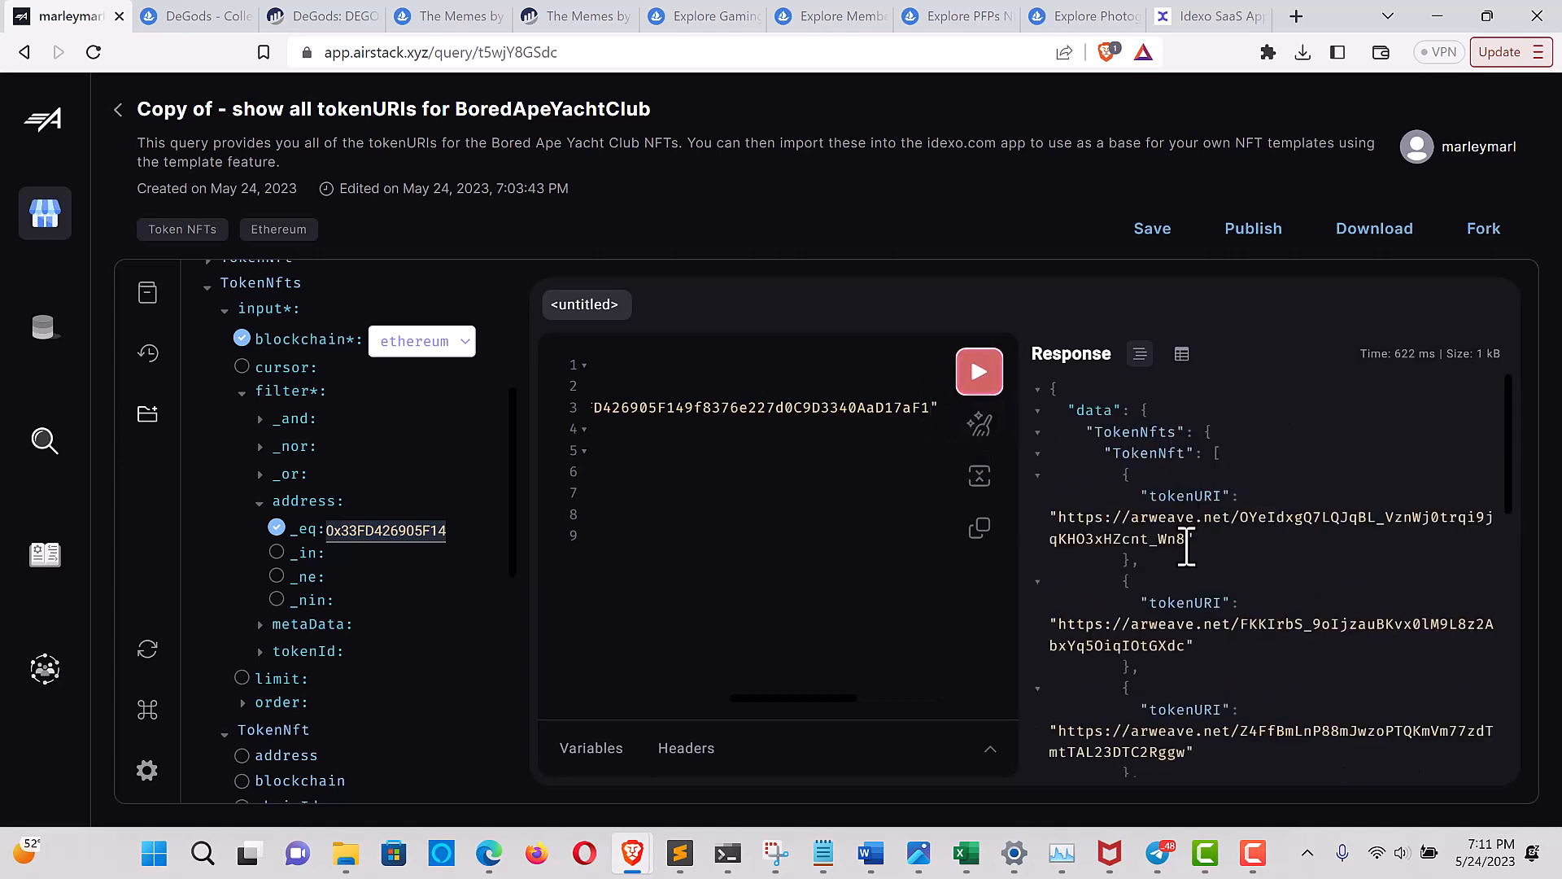
pyautogui.moveTo(1189, 541); pyautogui.dragTo(1067, 518)
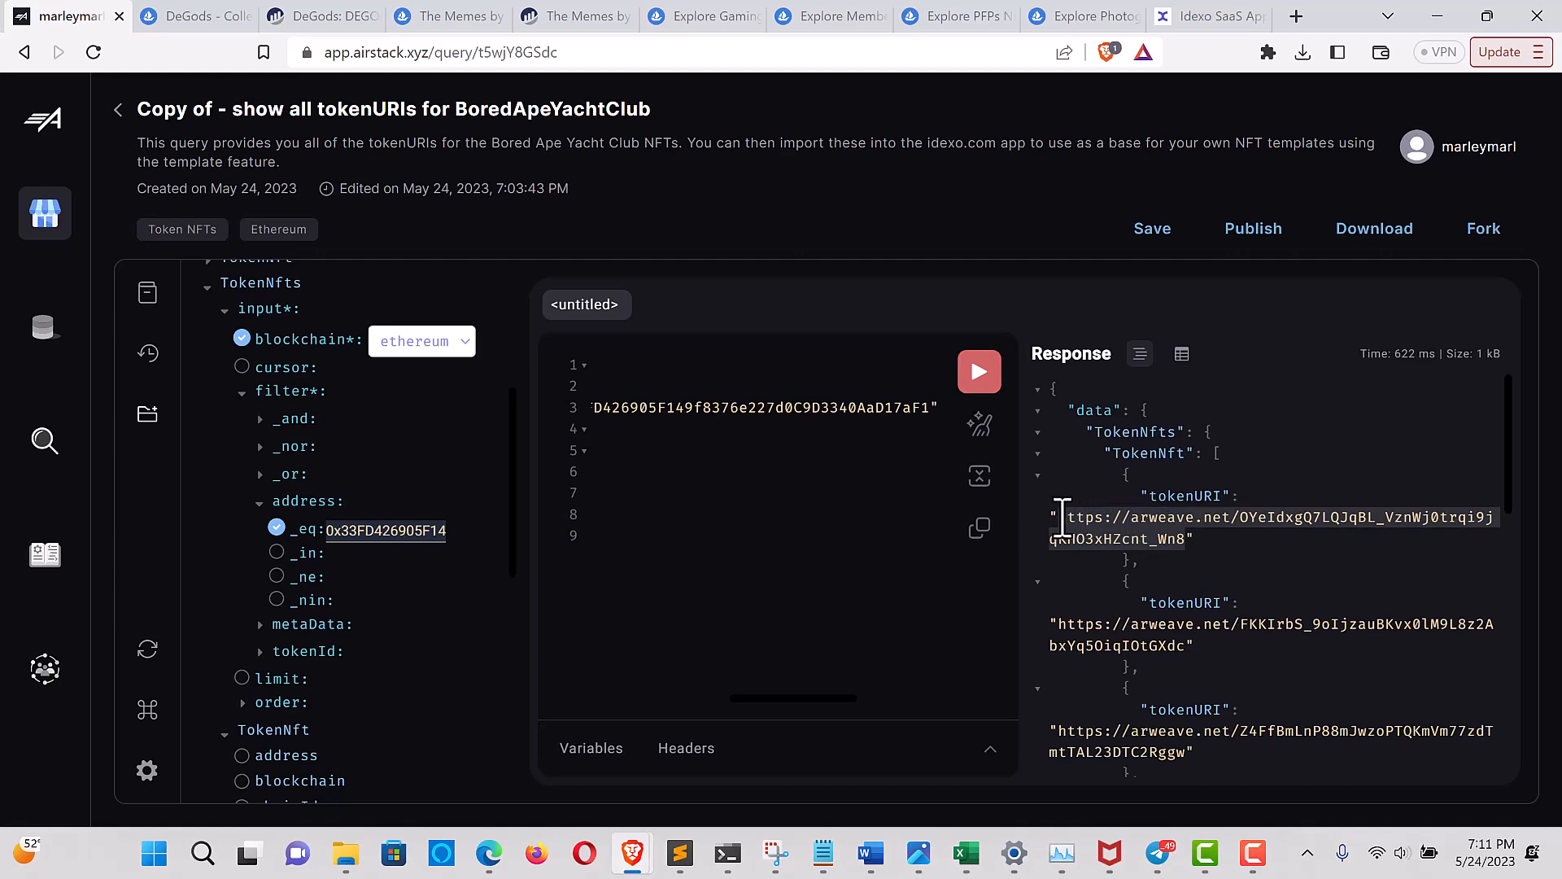
pyautogui.click(1212, 19)
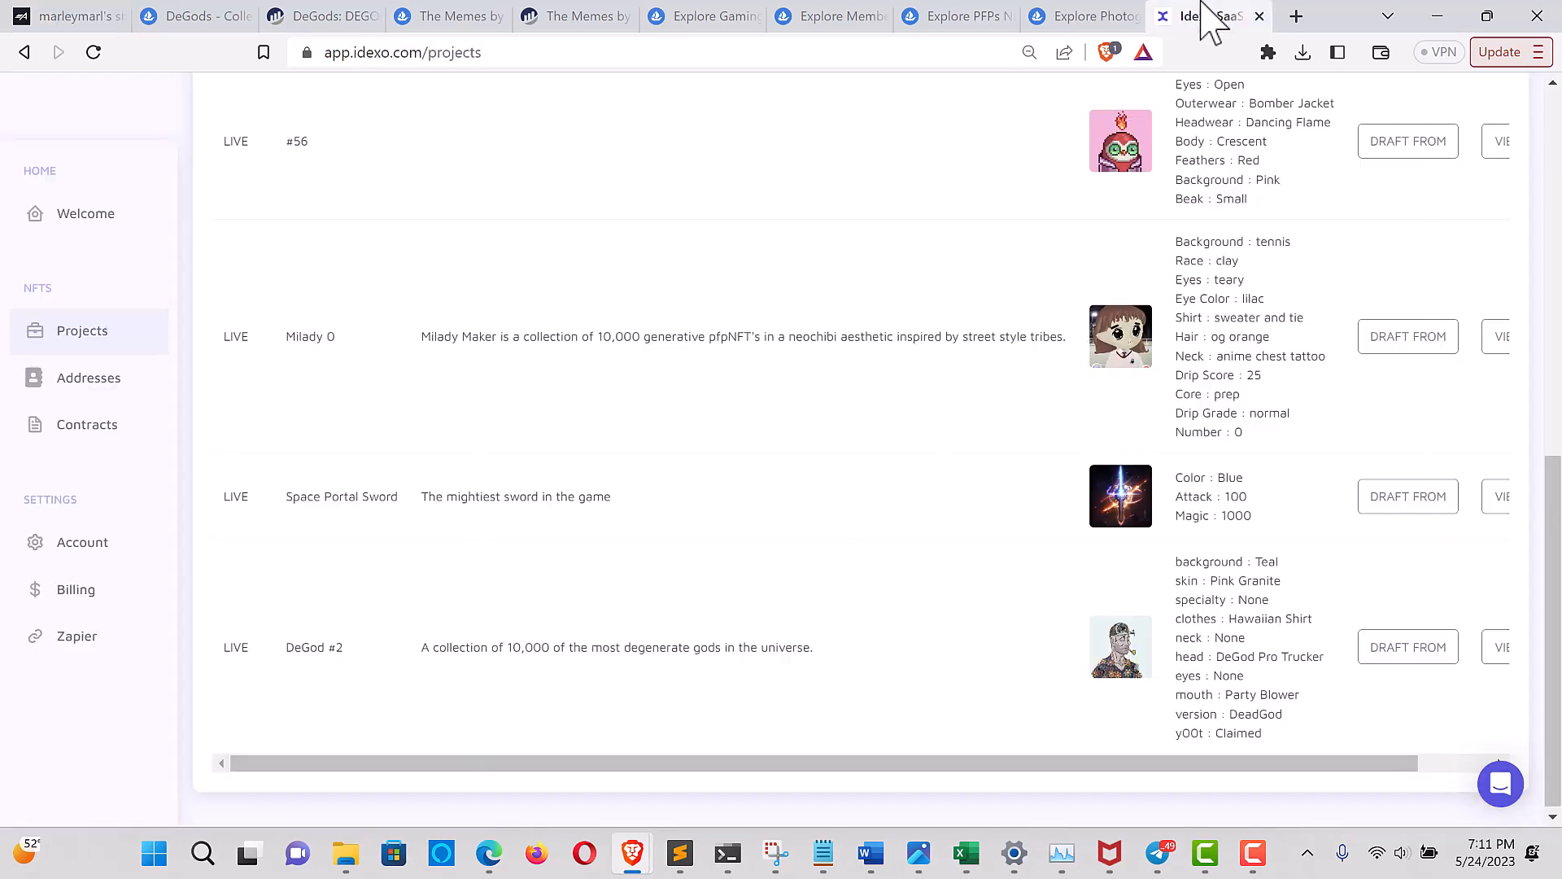
pyautogui.scroll(8, 1241, 296)
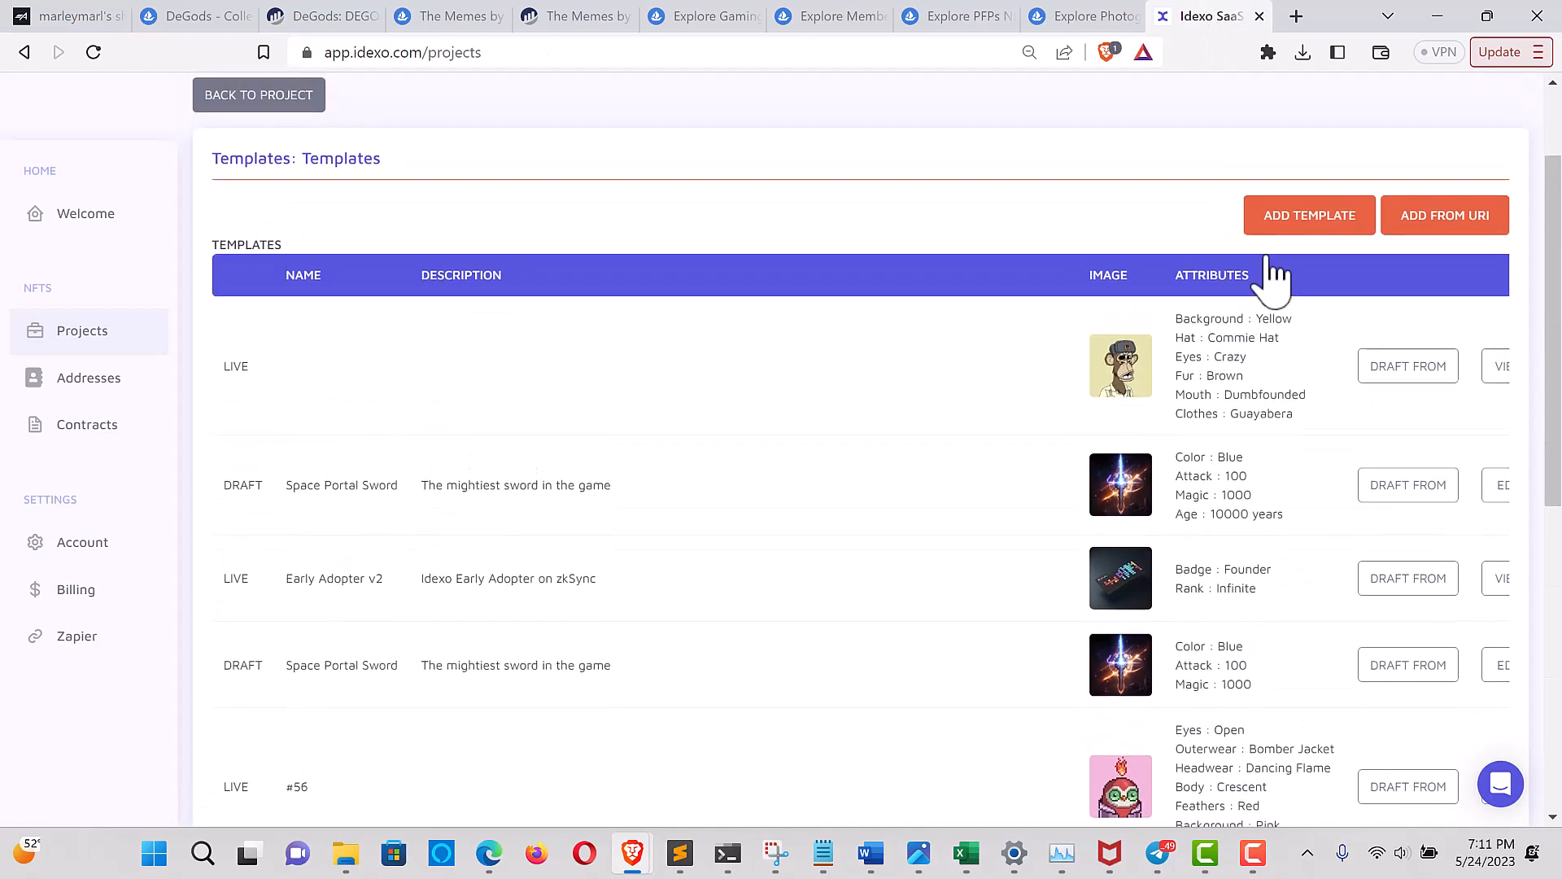
pyautogui.click(1428, 224)
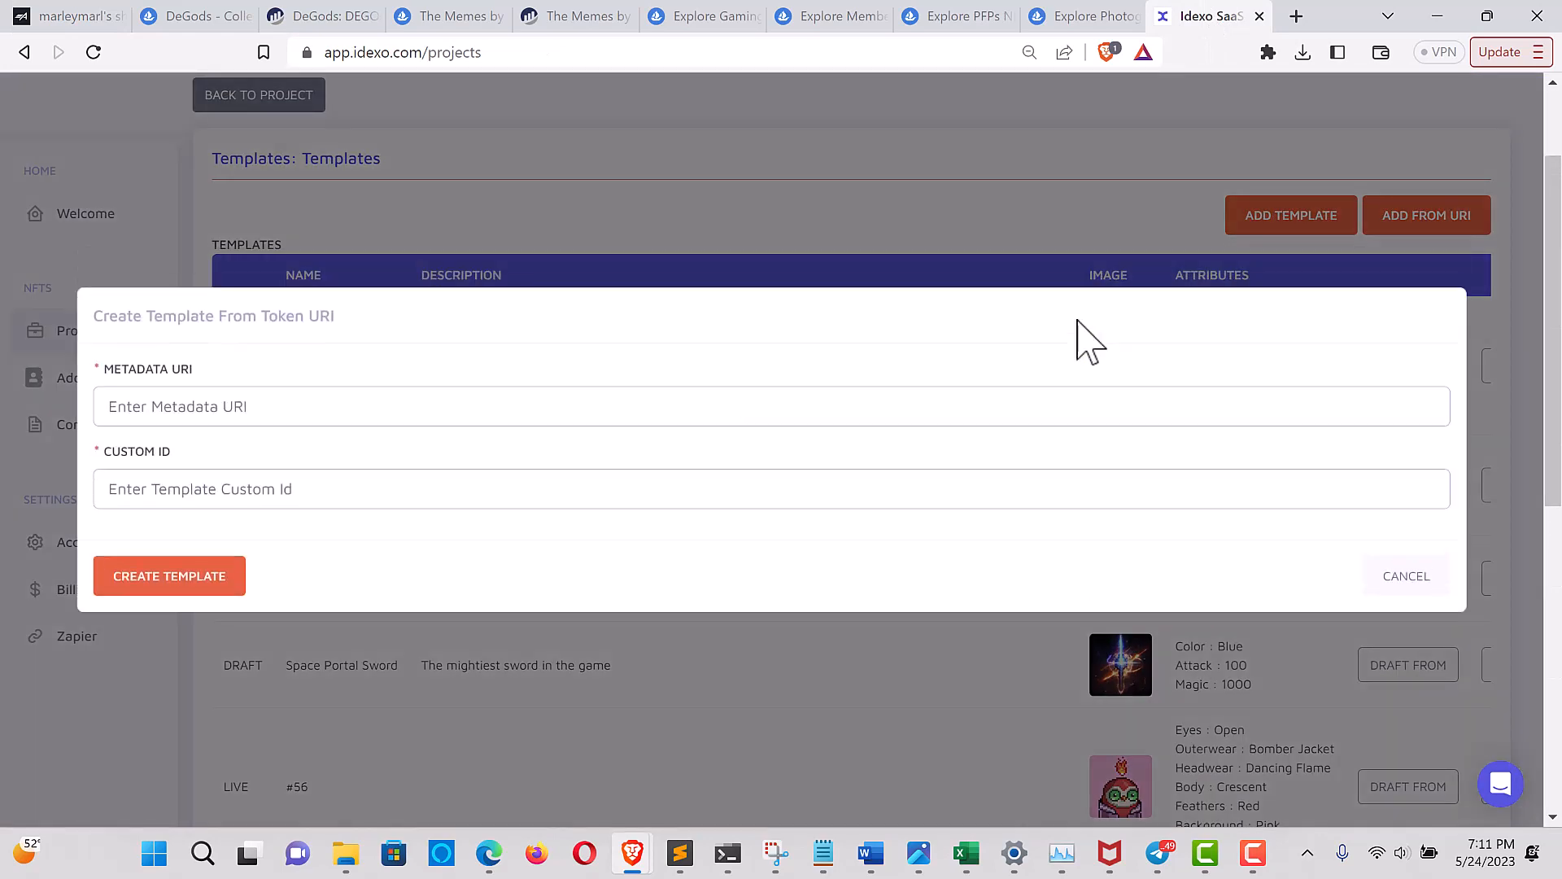
pyautogui.click(245, 415)
pyautogui.hotkey('ctrl', 'v')
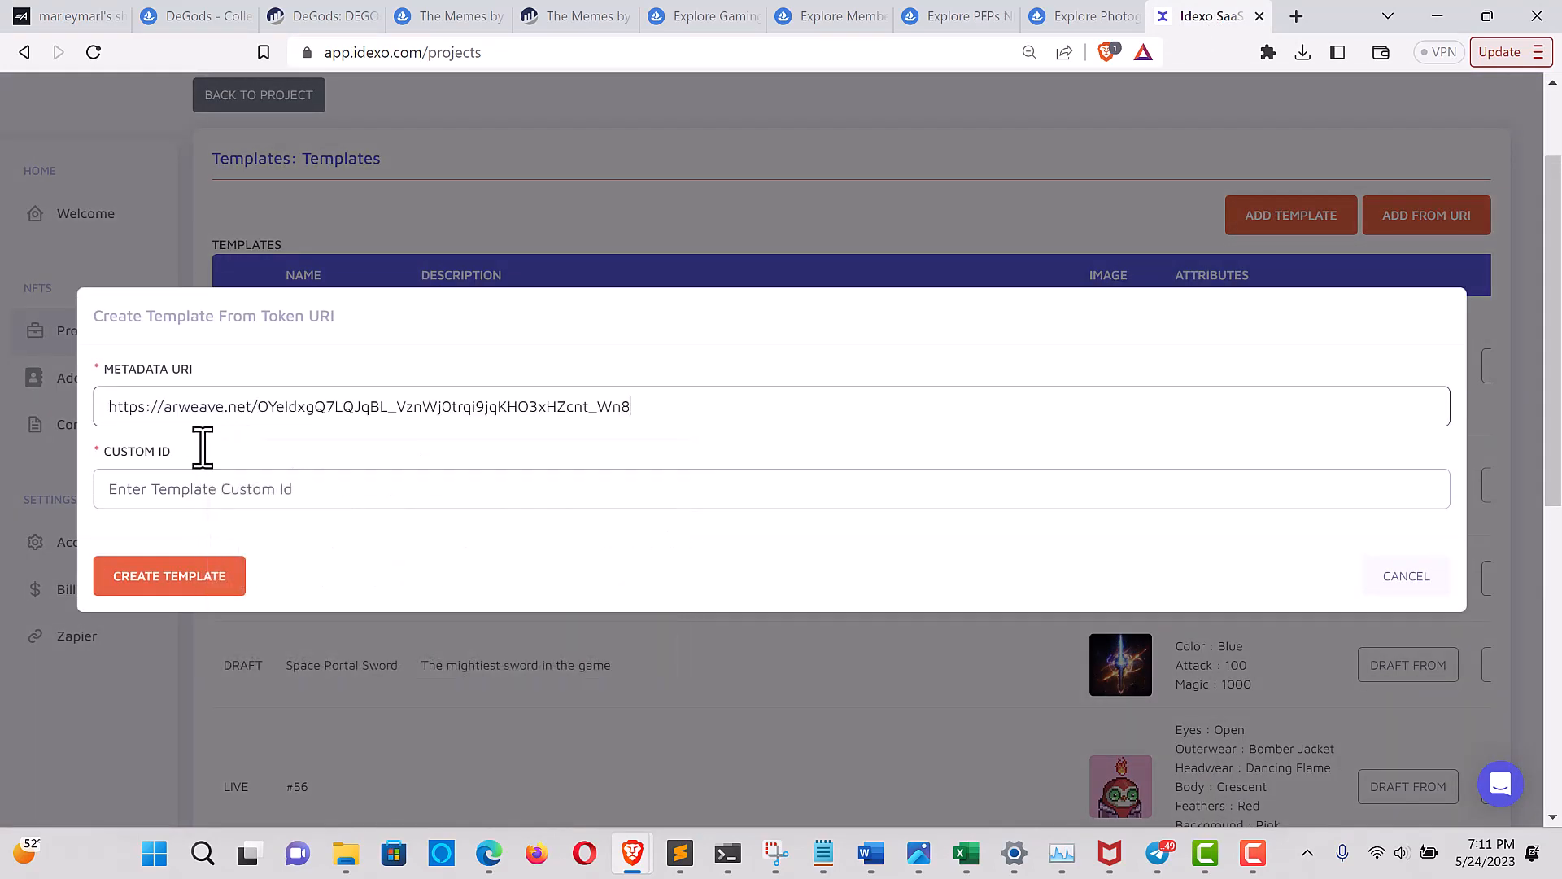
# Set the template's custom ID to "fromartopensea" and create the template
pyautogui.click(162, 498)
pyautogui.write('d')
pyautogui.press('BackSpace')
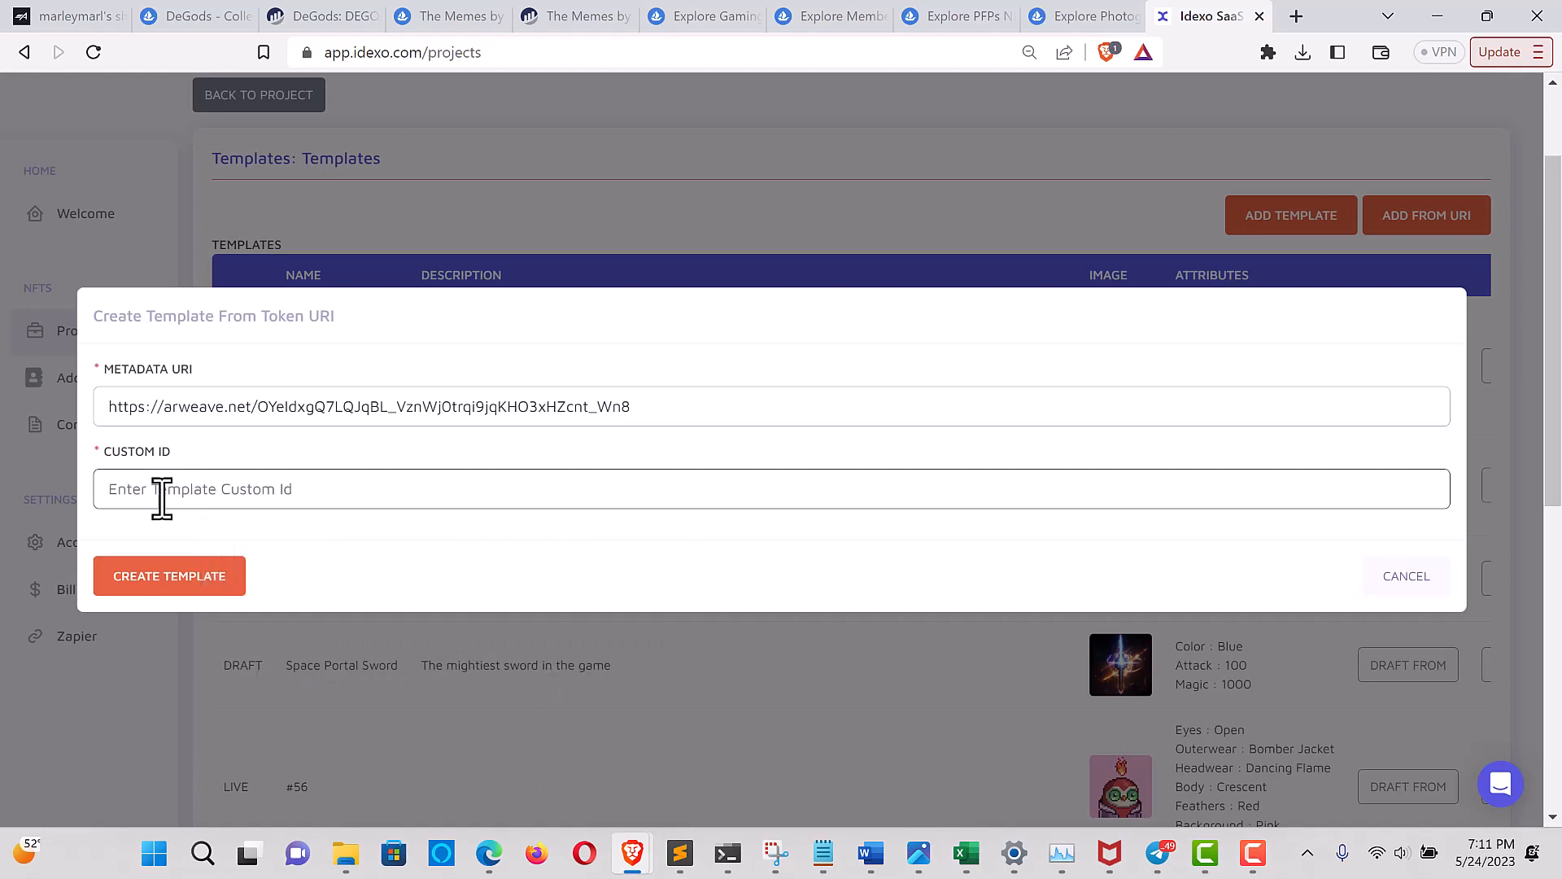
pyautogui.write('fromaropensea')
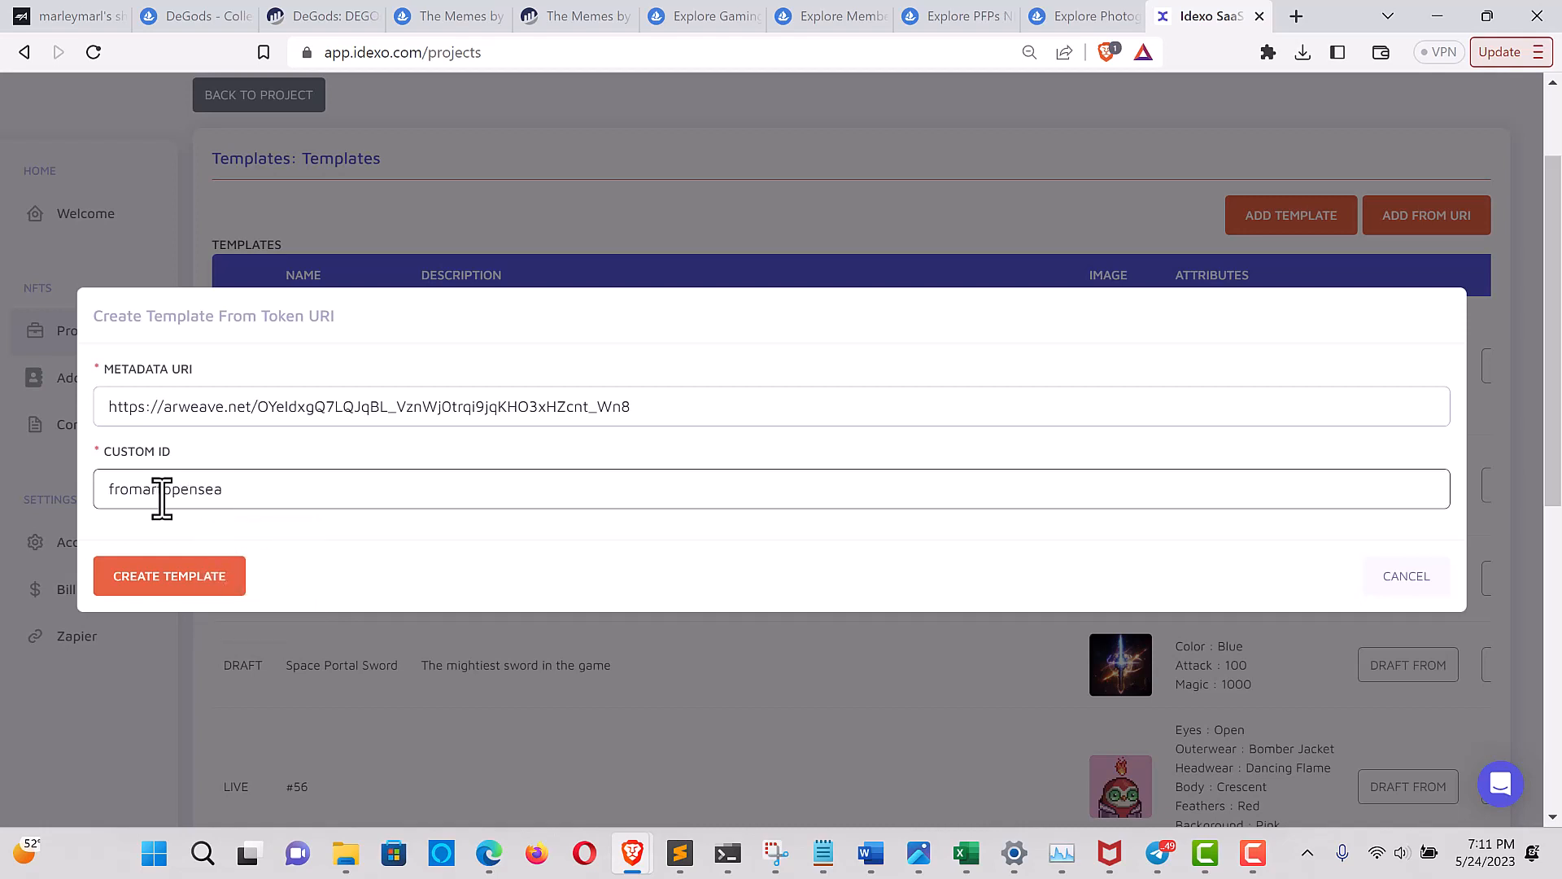
pyautogui.click(173, 579)
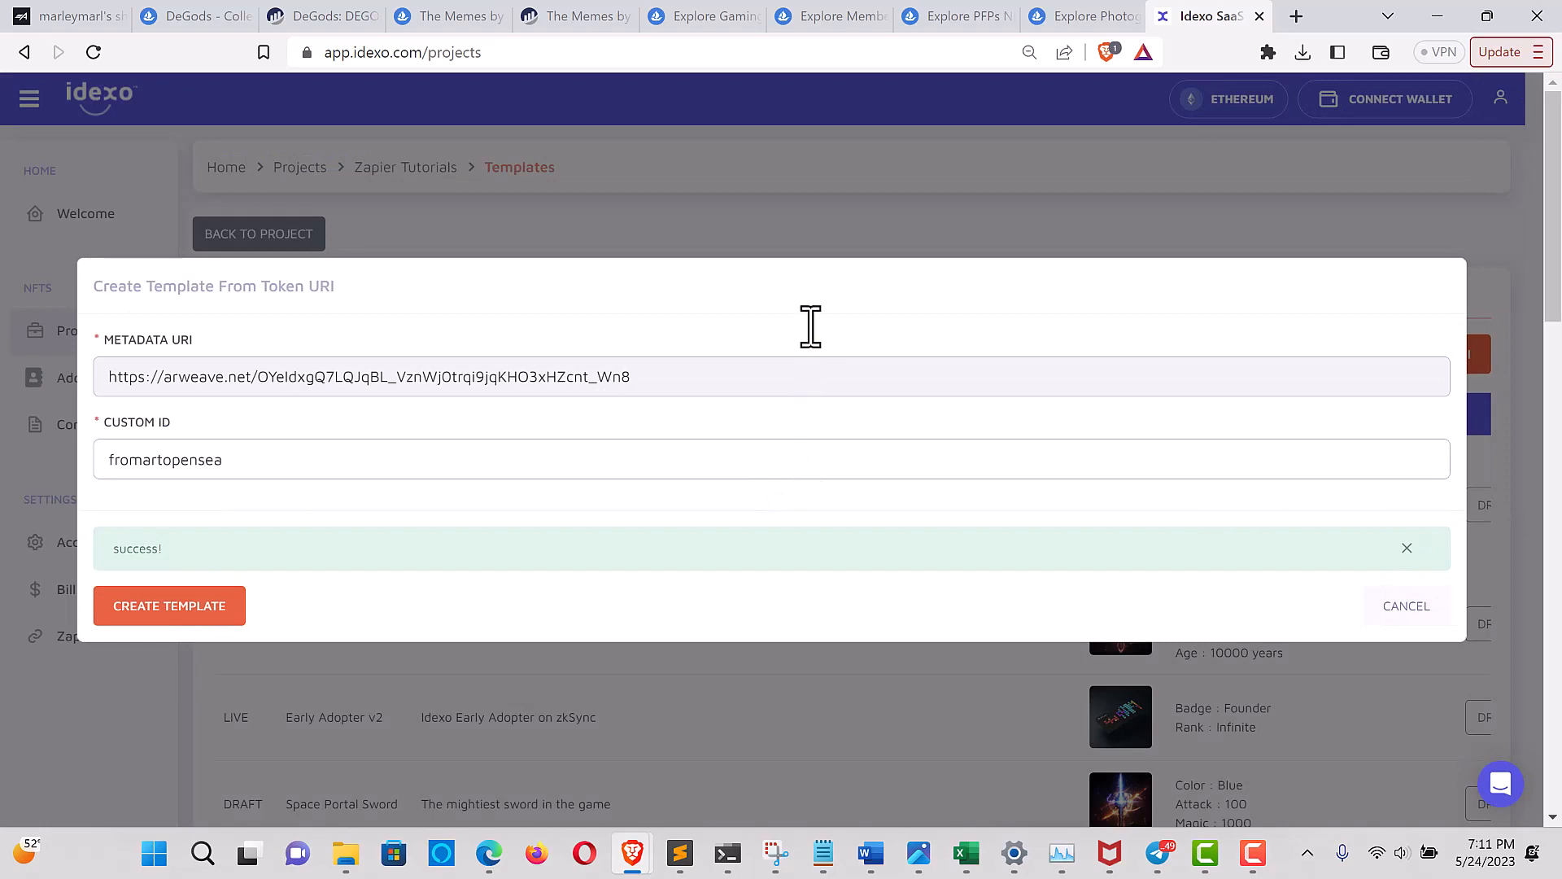
# Review the newly imported 6529Seizing template's description, image and attributes in the template list
pyautogui.scroll(-5, 823, 394)
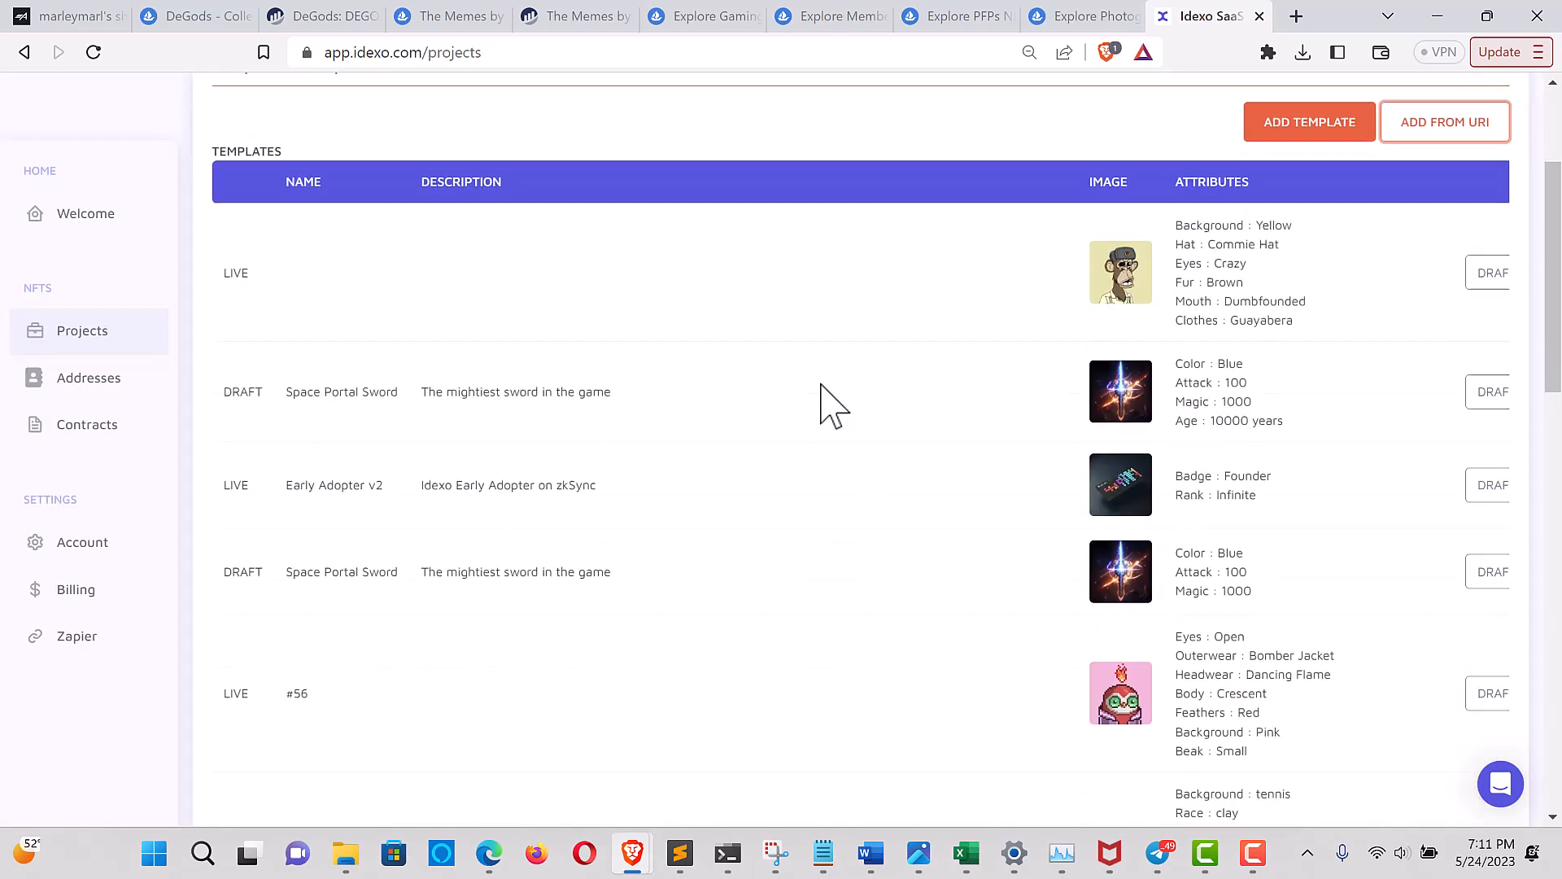
pyautogui.scroll(-10, 822, 385)
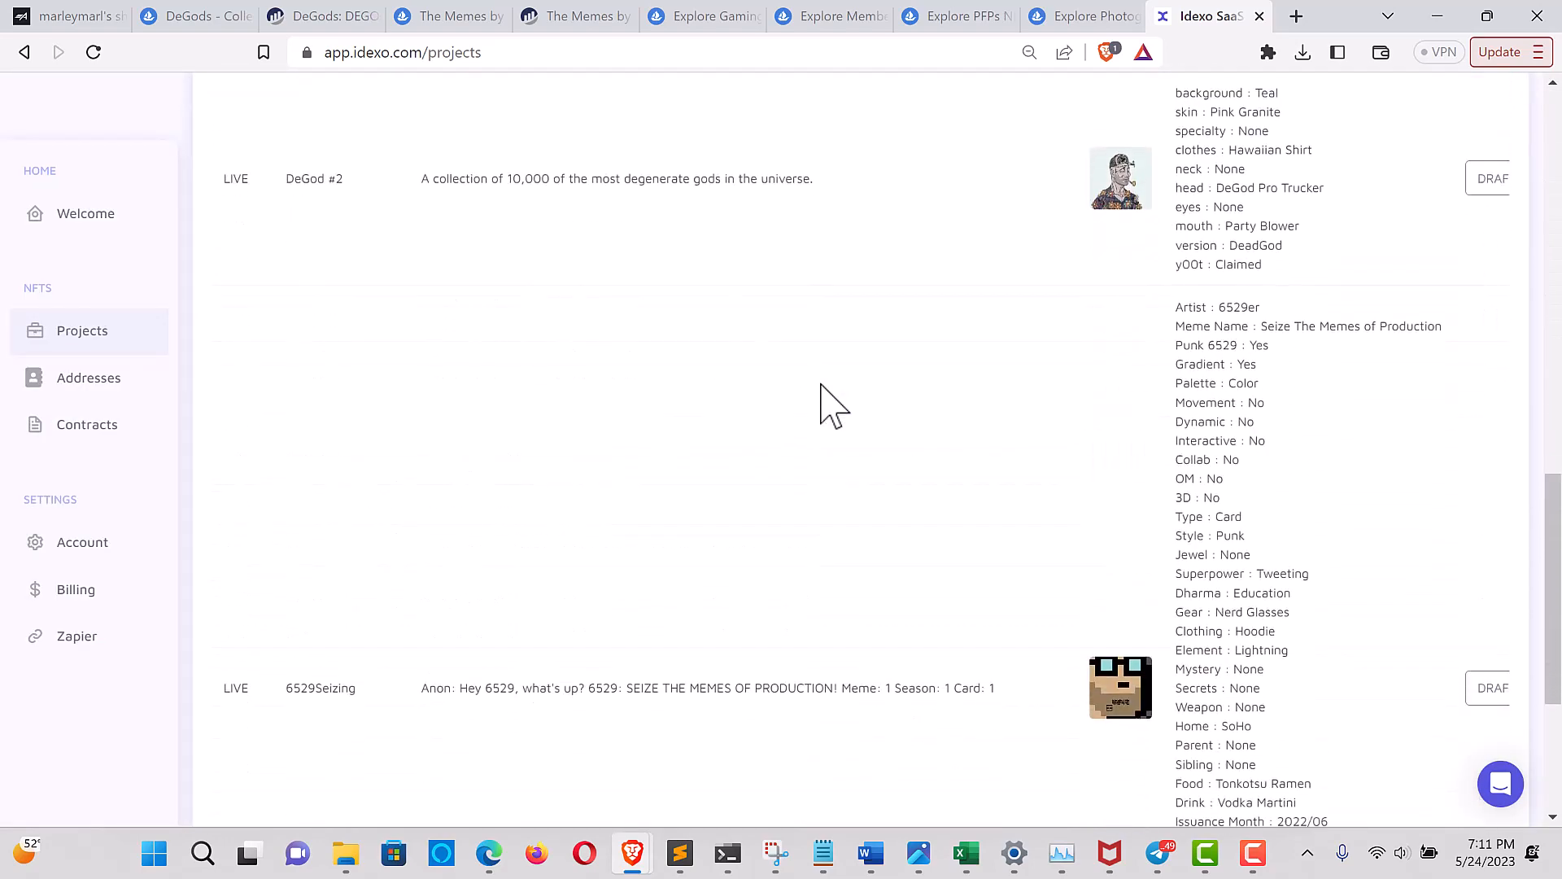
pyautogui.scroll(-1, 822, 406)
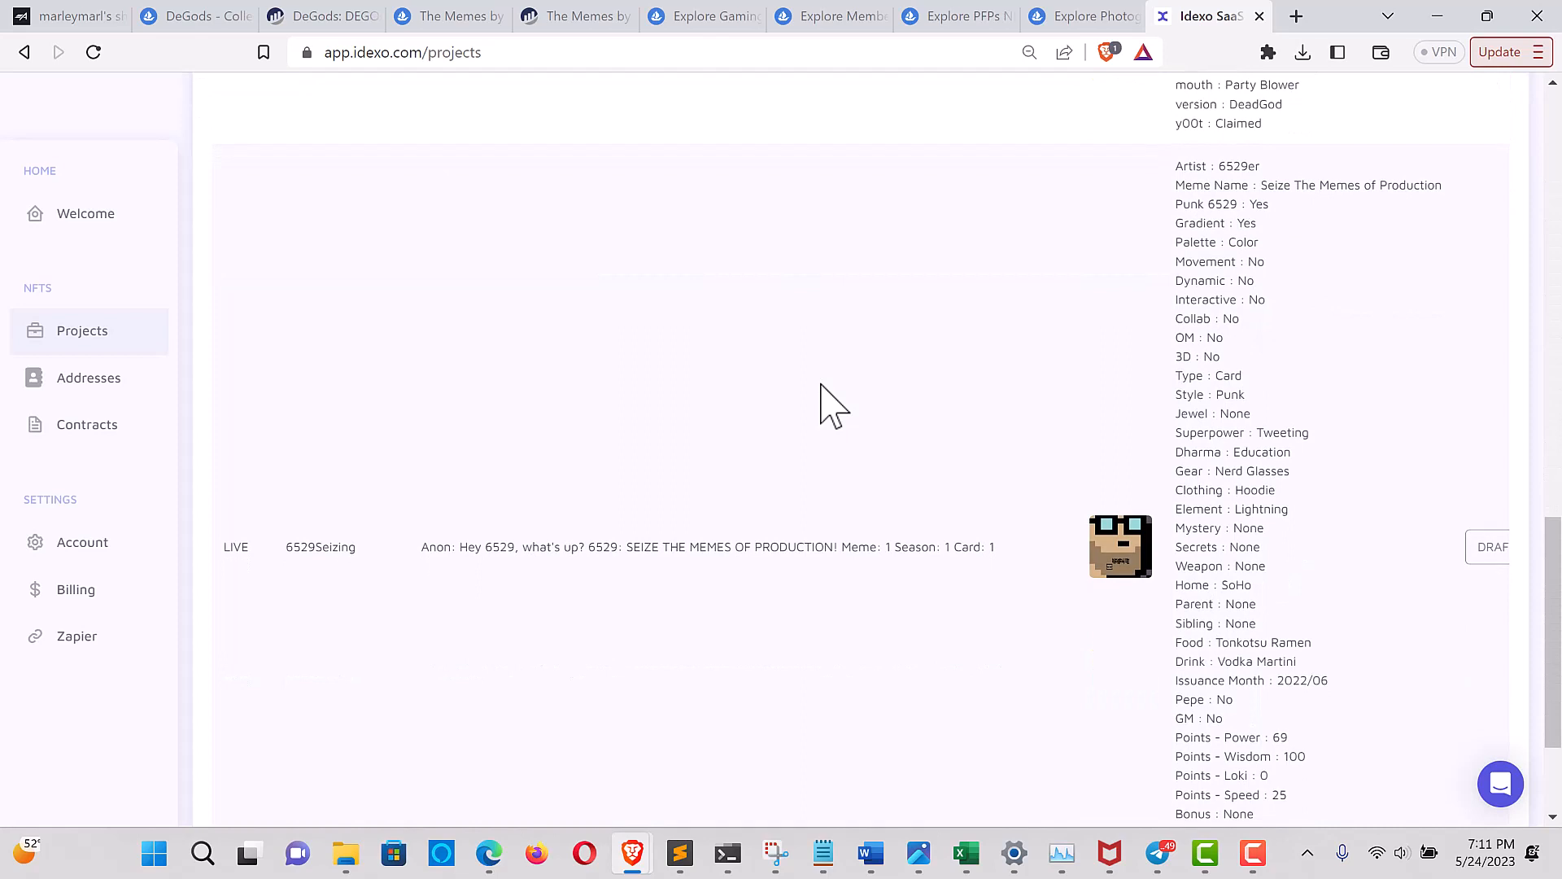
pyautogui.scroll(-1, 821, 385)
pyautogui.scroll(-1, 821, 384)
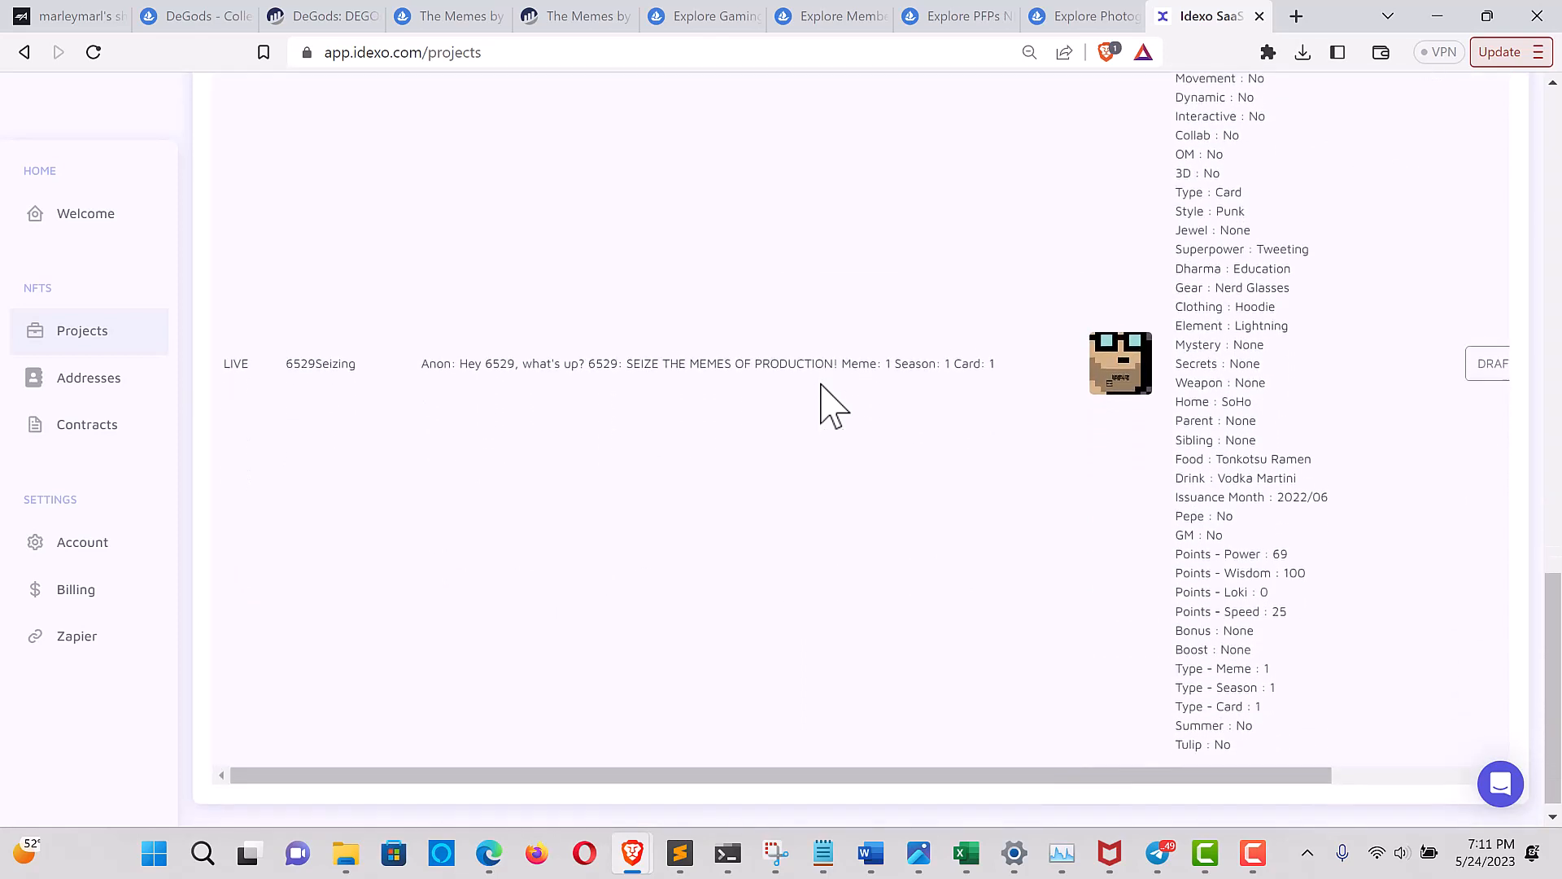
pyautogui.scroll(1, 821, 384)
pyautogui.scroll(1, 821, 384)
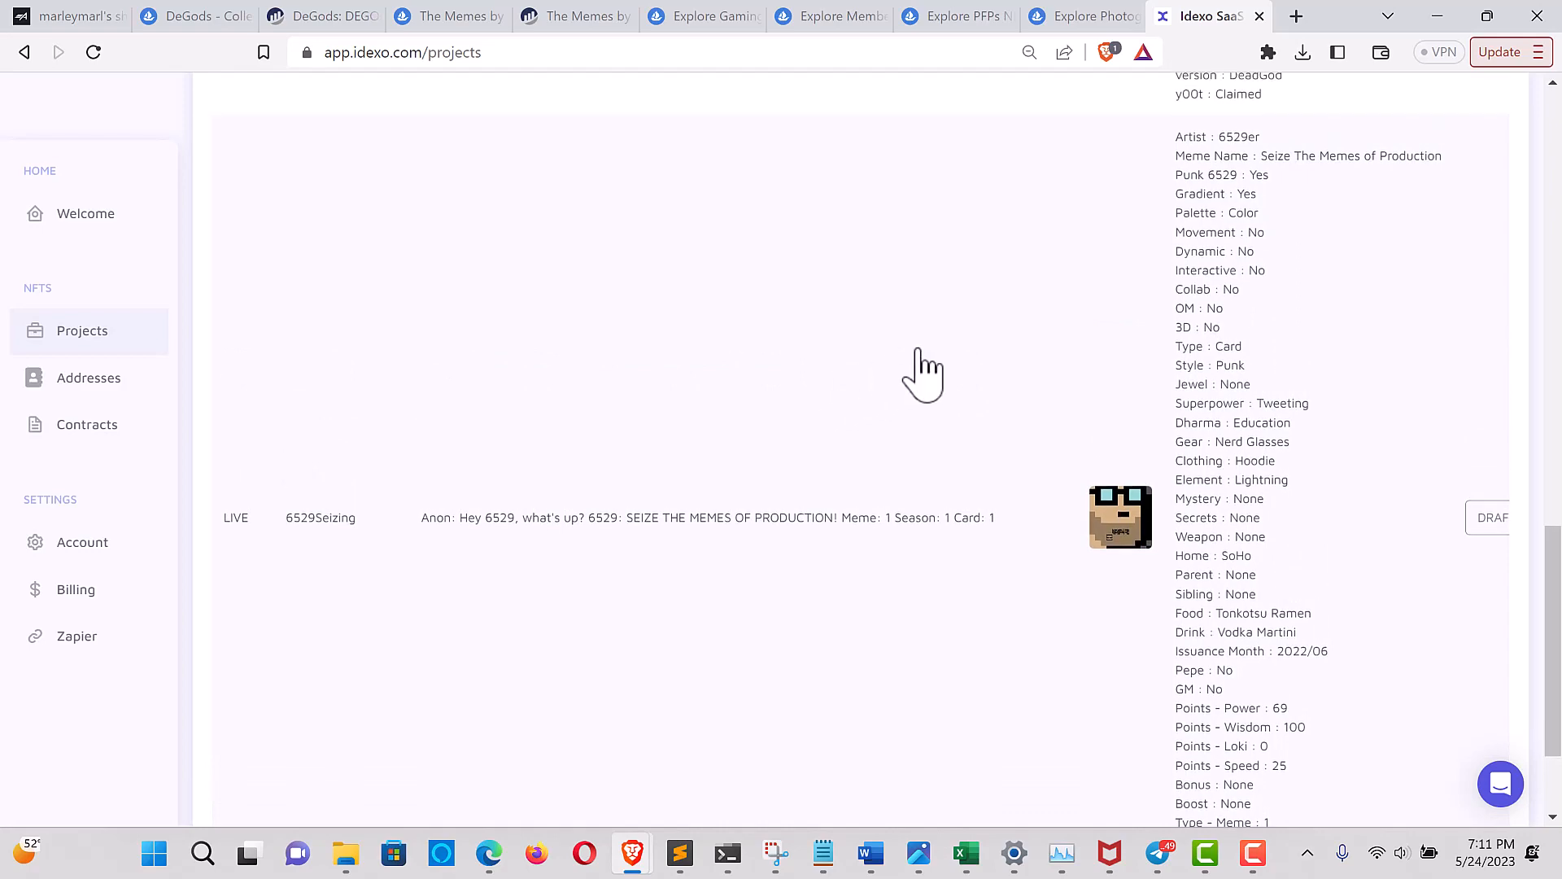
# Open the 6529Seizing template, examine its details and full attribute list, then close it
pyautogui.click(1230, 379)
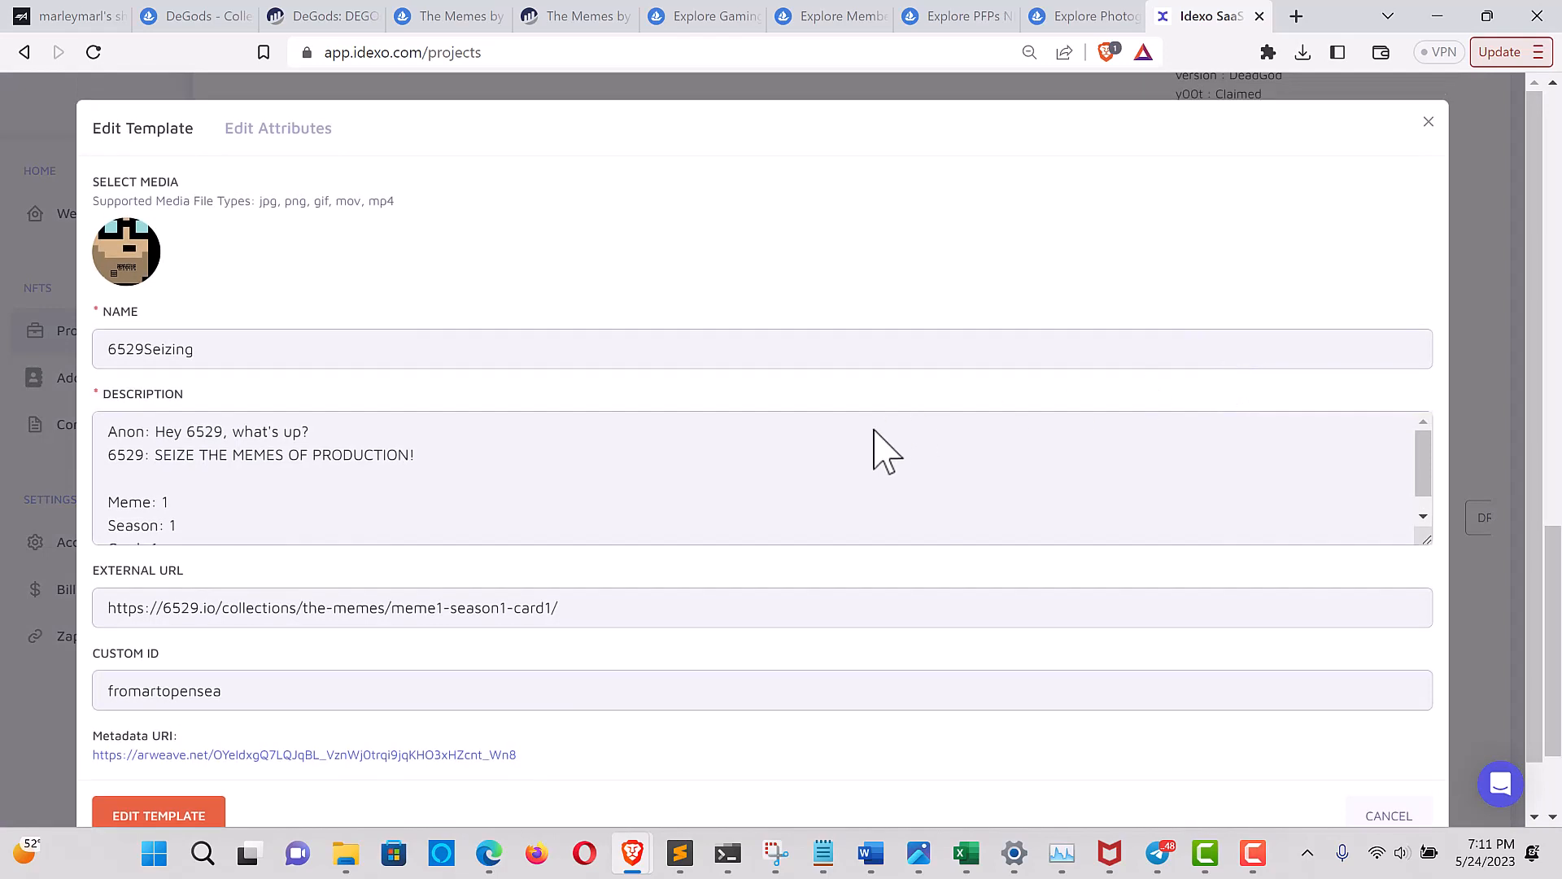
pyautogui.scroll(-1, 340, 516)
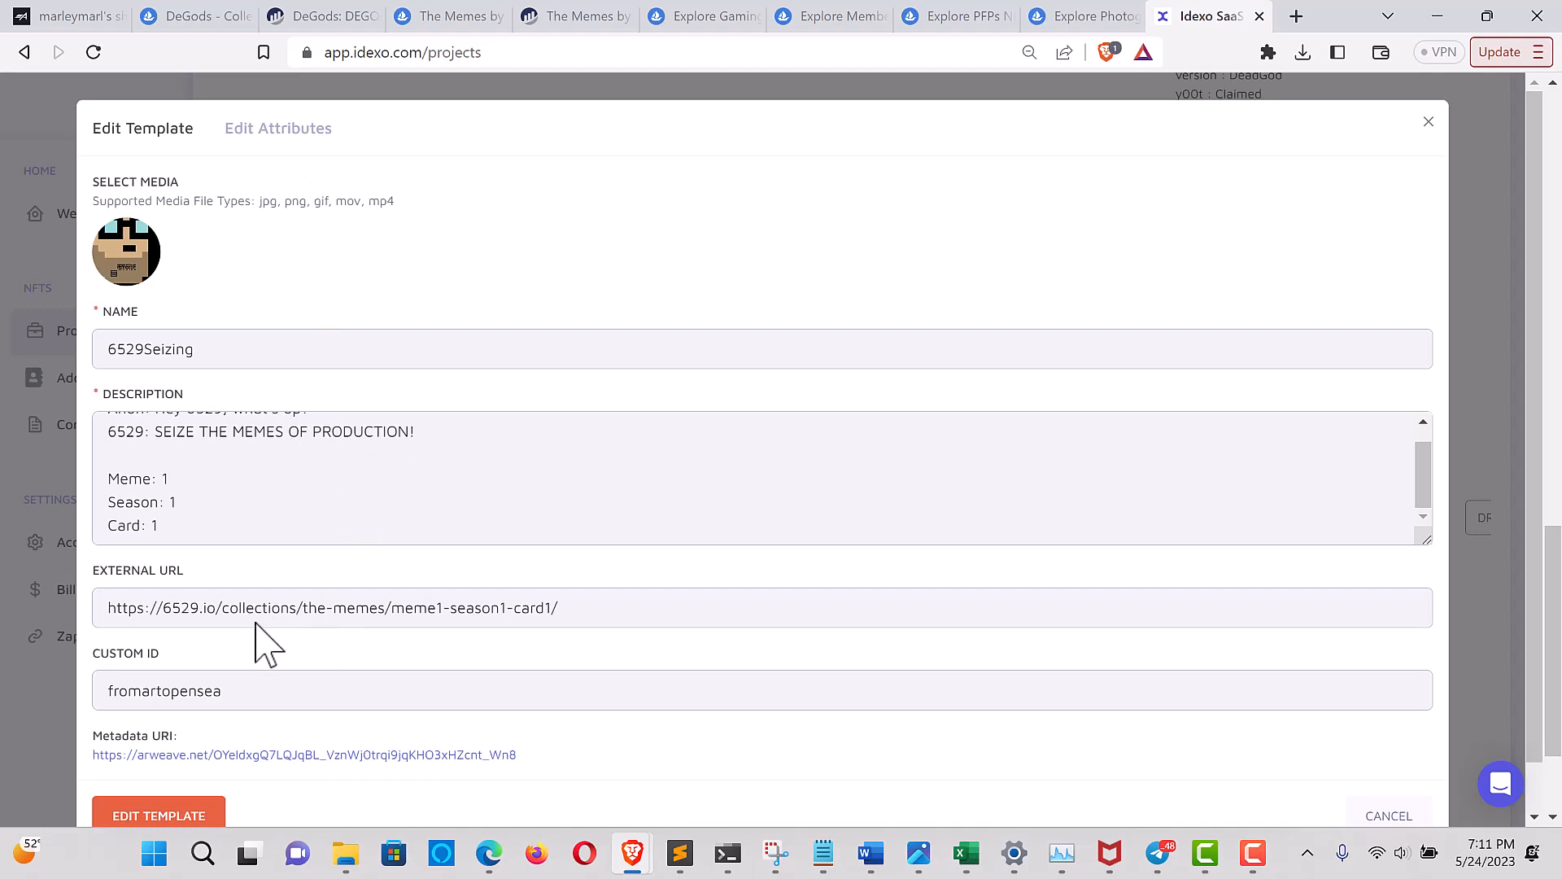
pyautogui.click(262, 130)
pyautogui.scroll(-10, 431, 423)
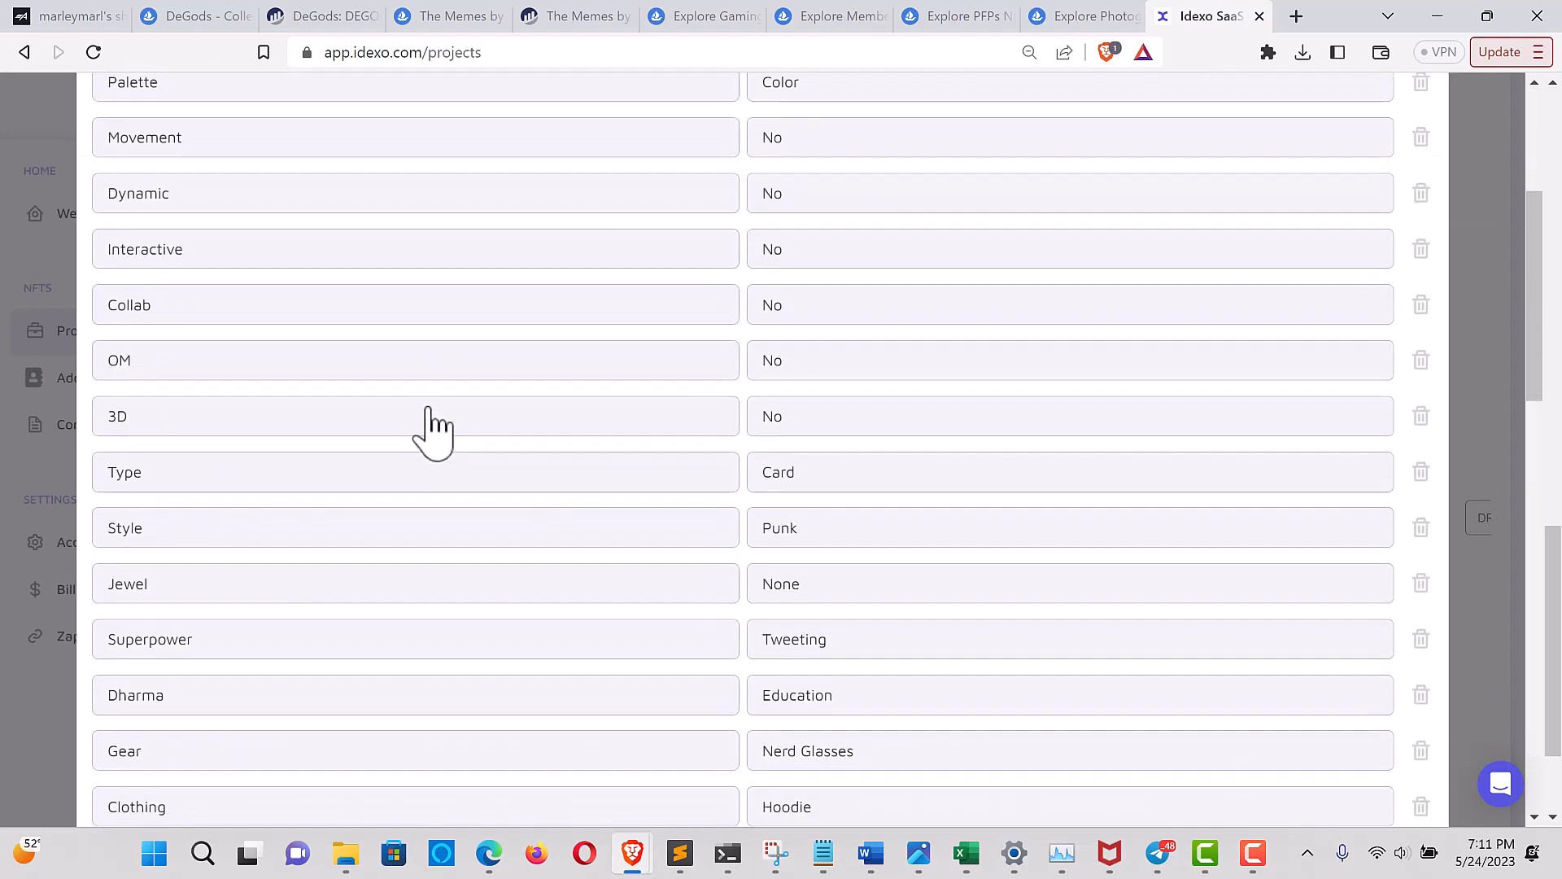
pyautogui.scroll(-6, 432, 423)
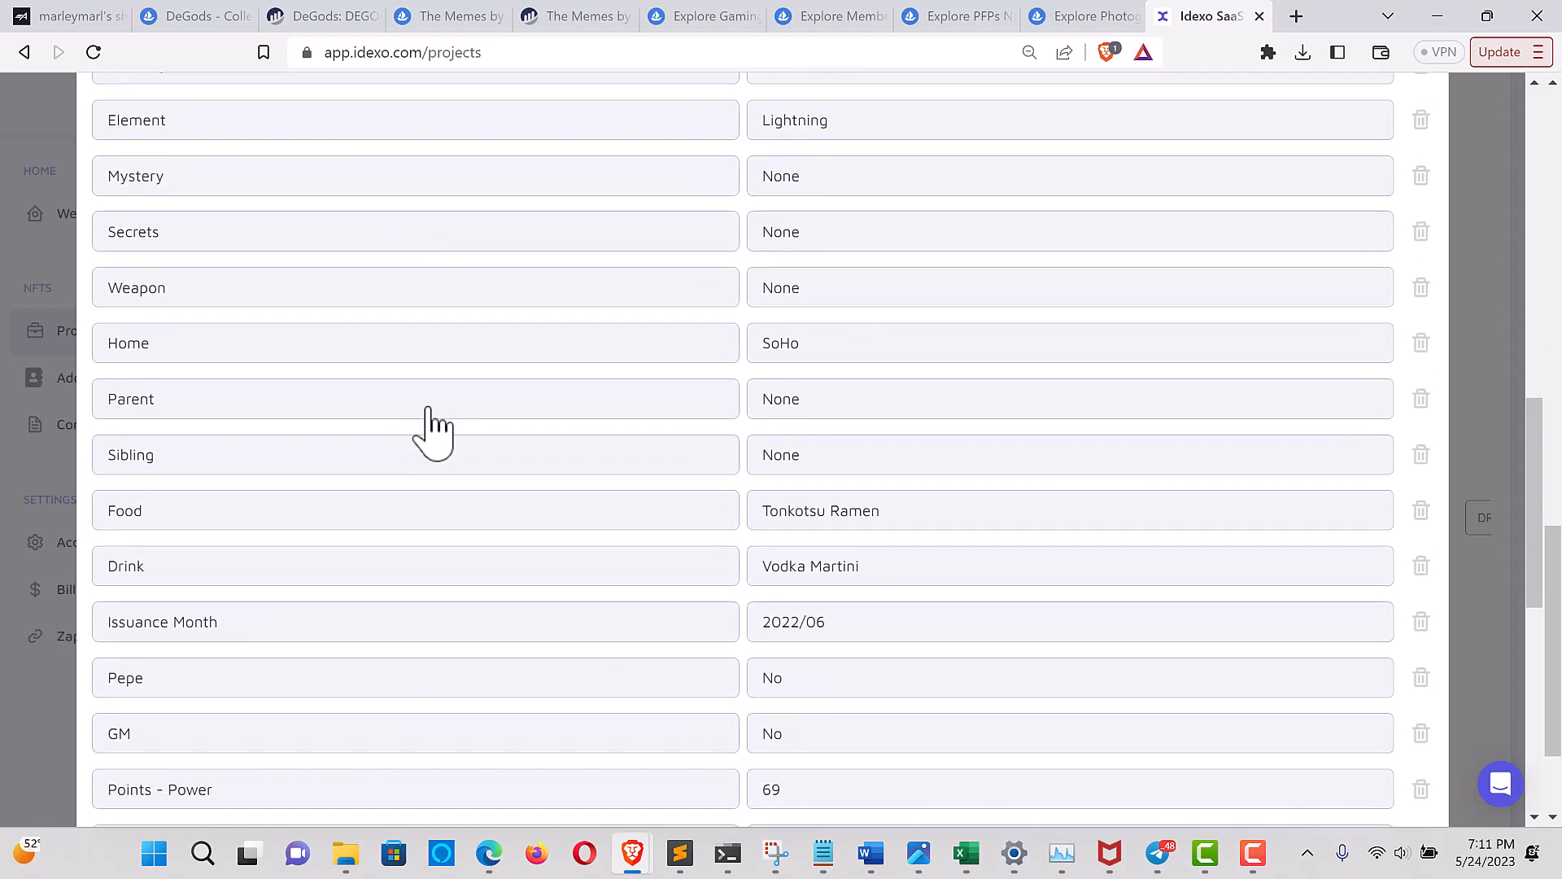
pyautogui.scroll(-4, 431, 423)
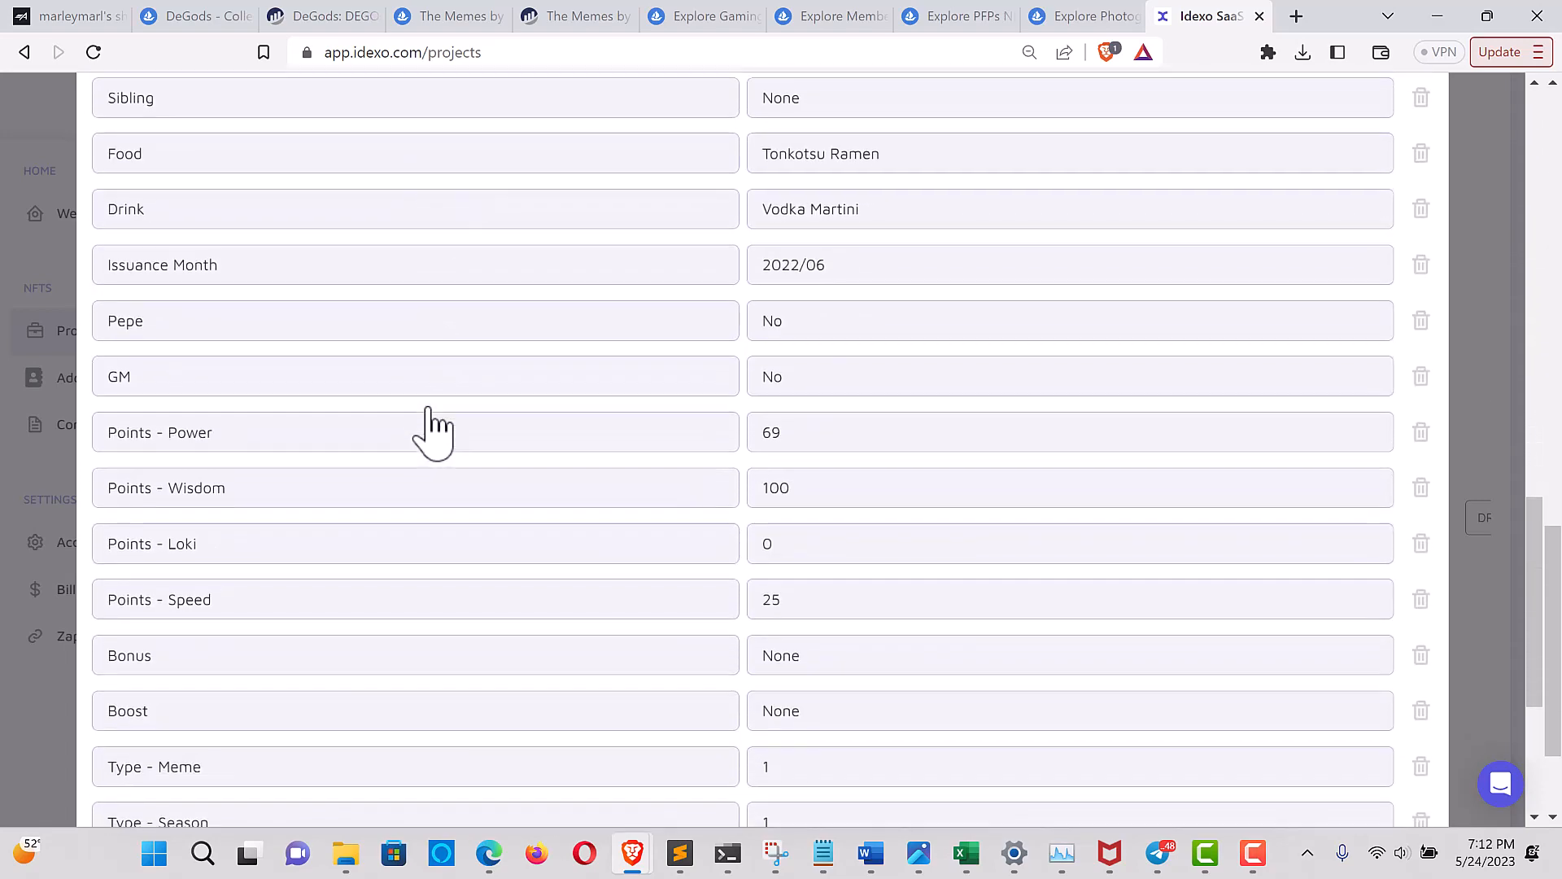
pyautogui.scroll(-3, 432, 423)
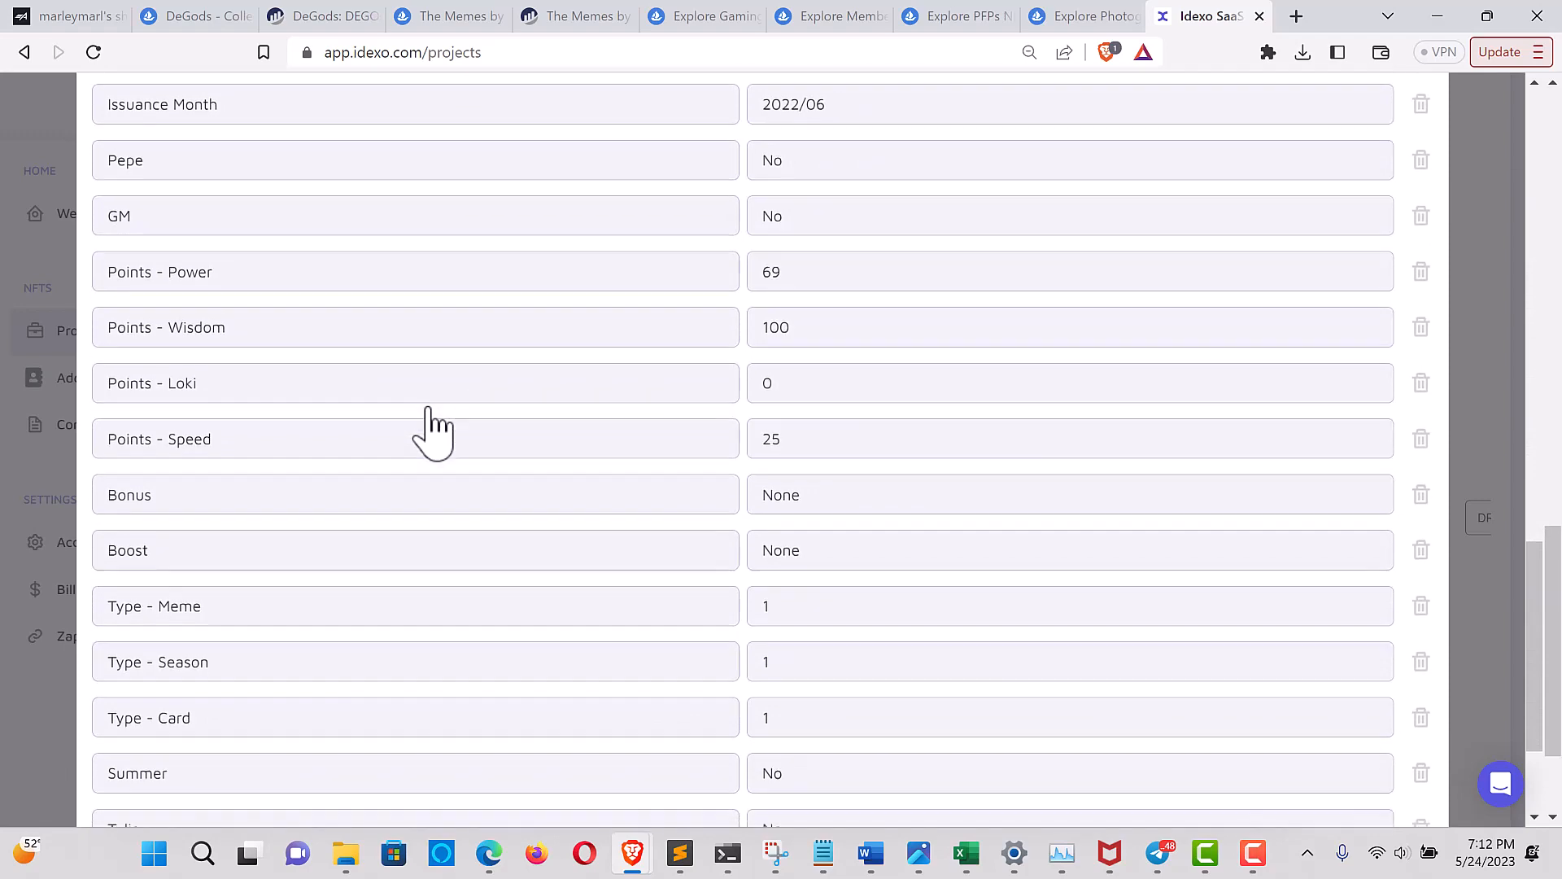
pyautogui.scroll(15, 431, 423)
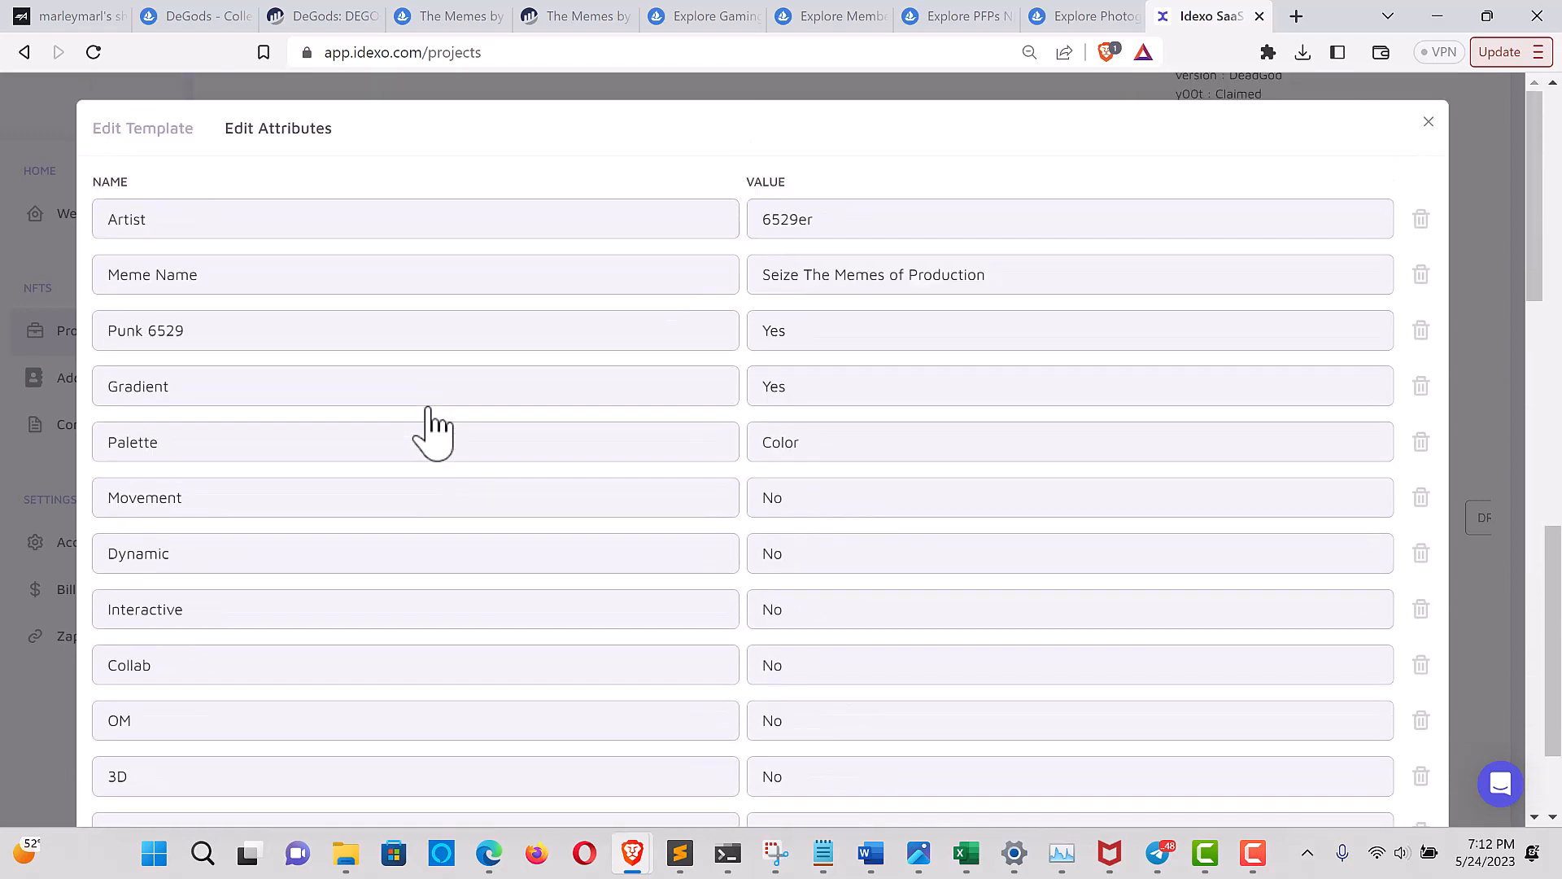
pyautogui.click(1429, 122)
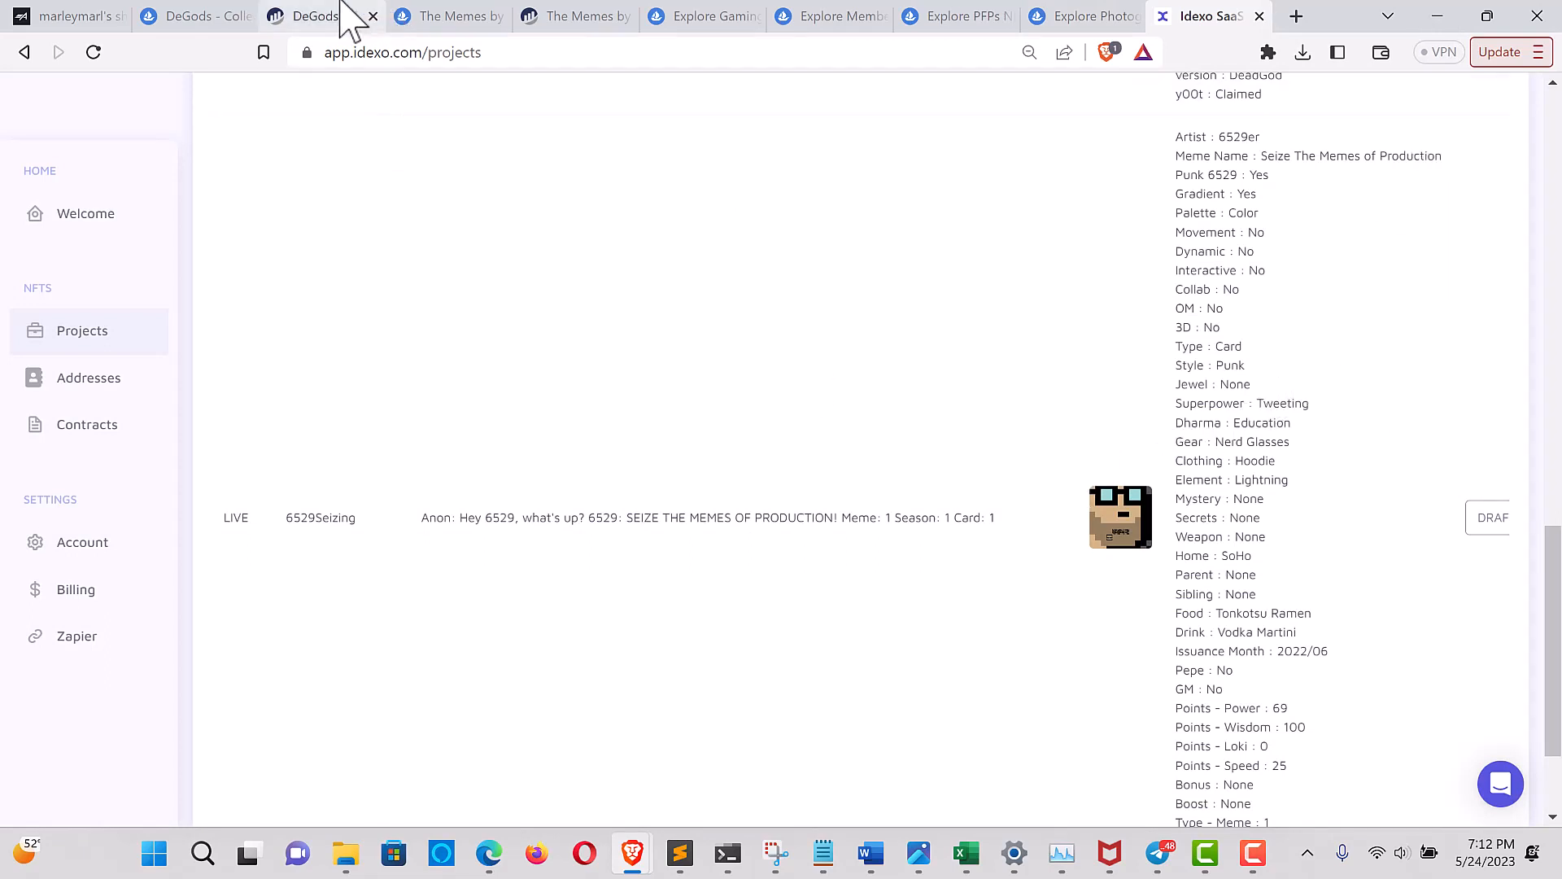
# Switch to OpenSea's Gaming category and open Genesis Dimensional Stones from the trending collections
pyautogui.click(688, 10)
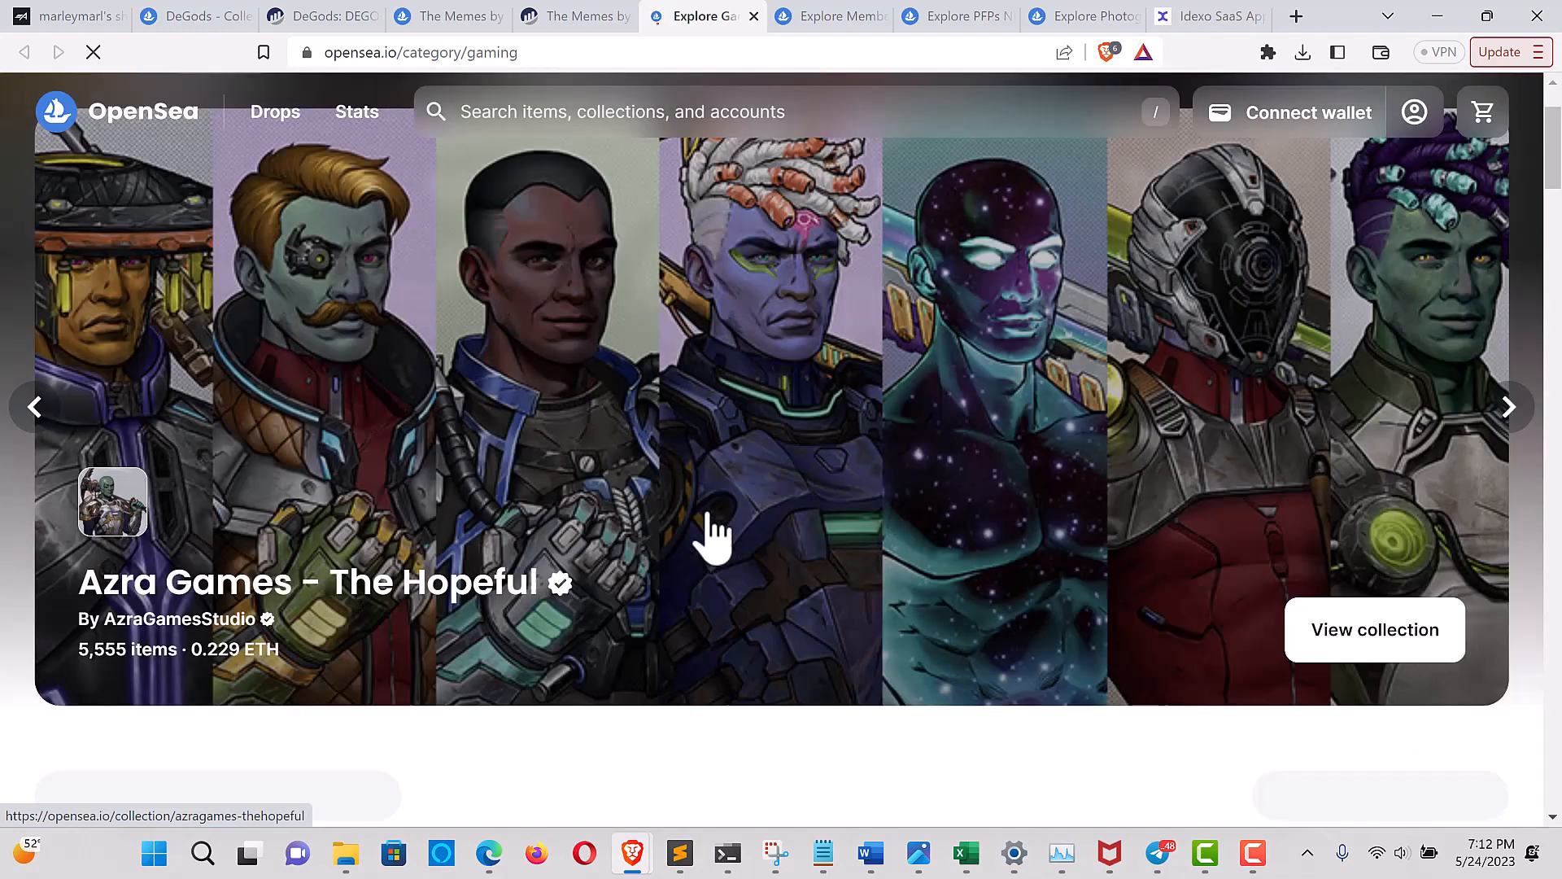
pyautogui.scroll(-5, 749, 526)
pyautogui.scroll(-2, 752, 509)
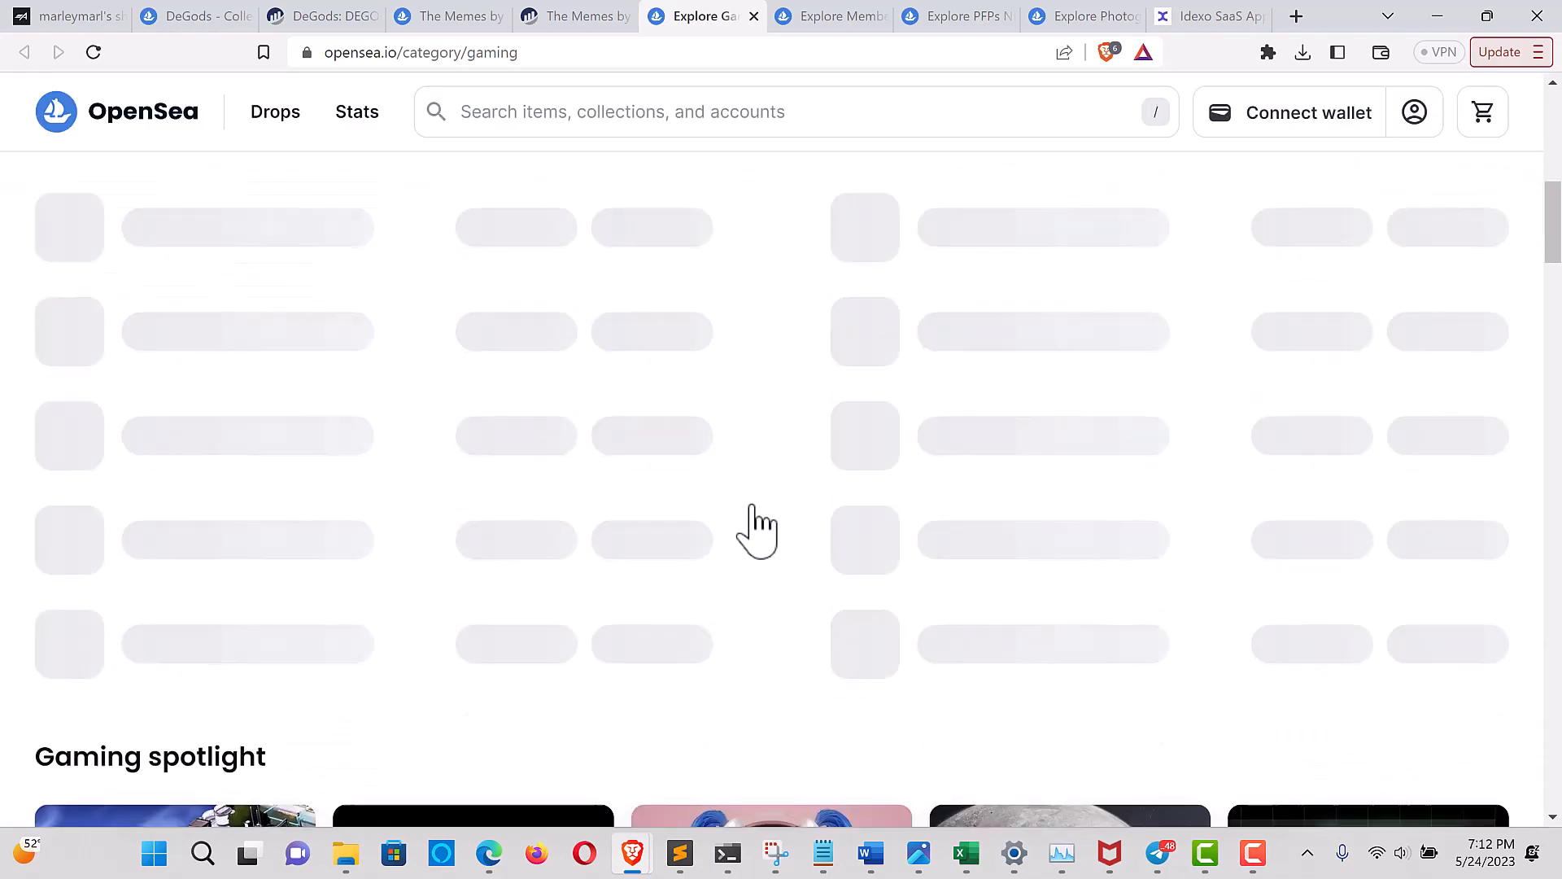
pyautogui.scroll(1, 752, 509)
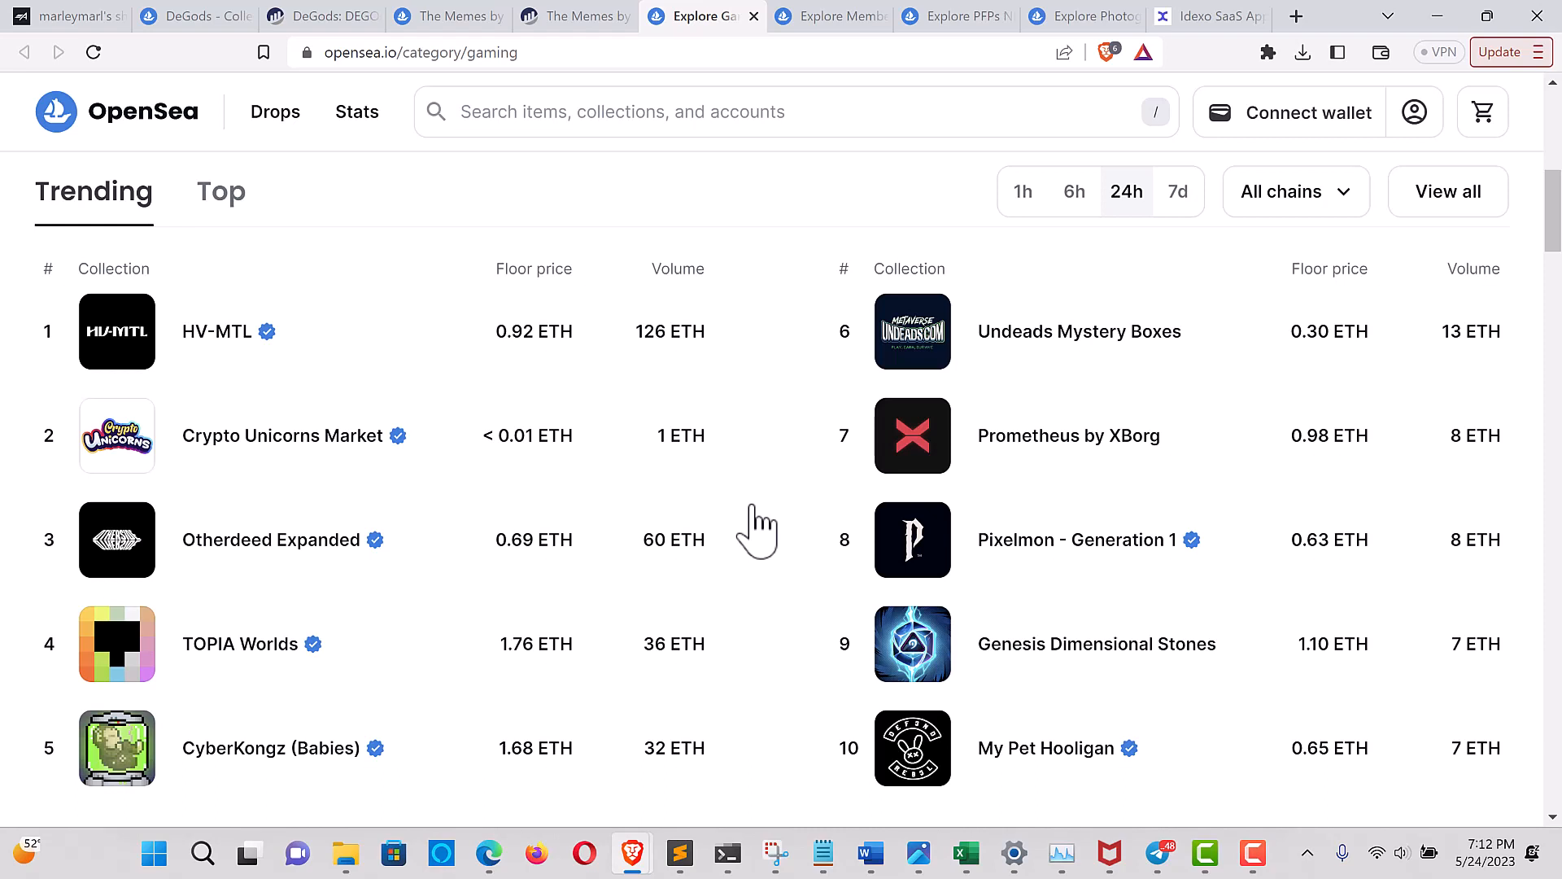
pyautogui.scroll(-1, 698, 521)
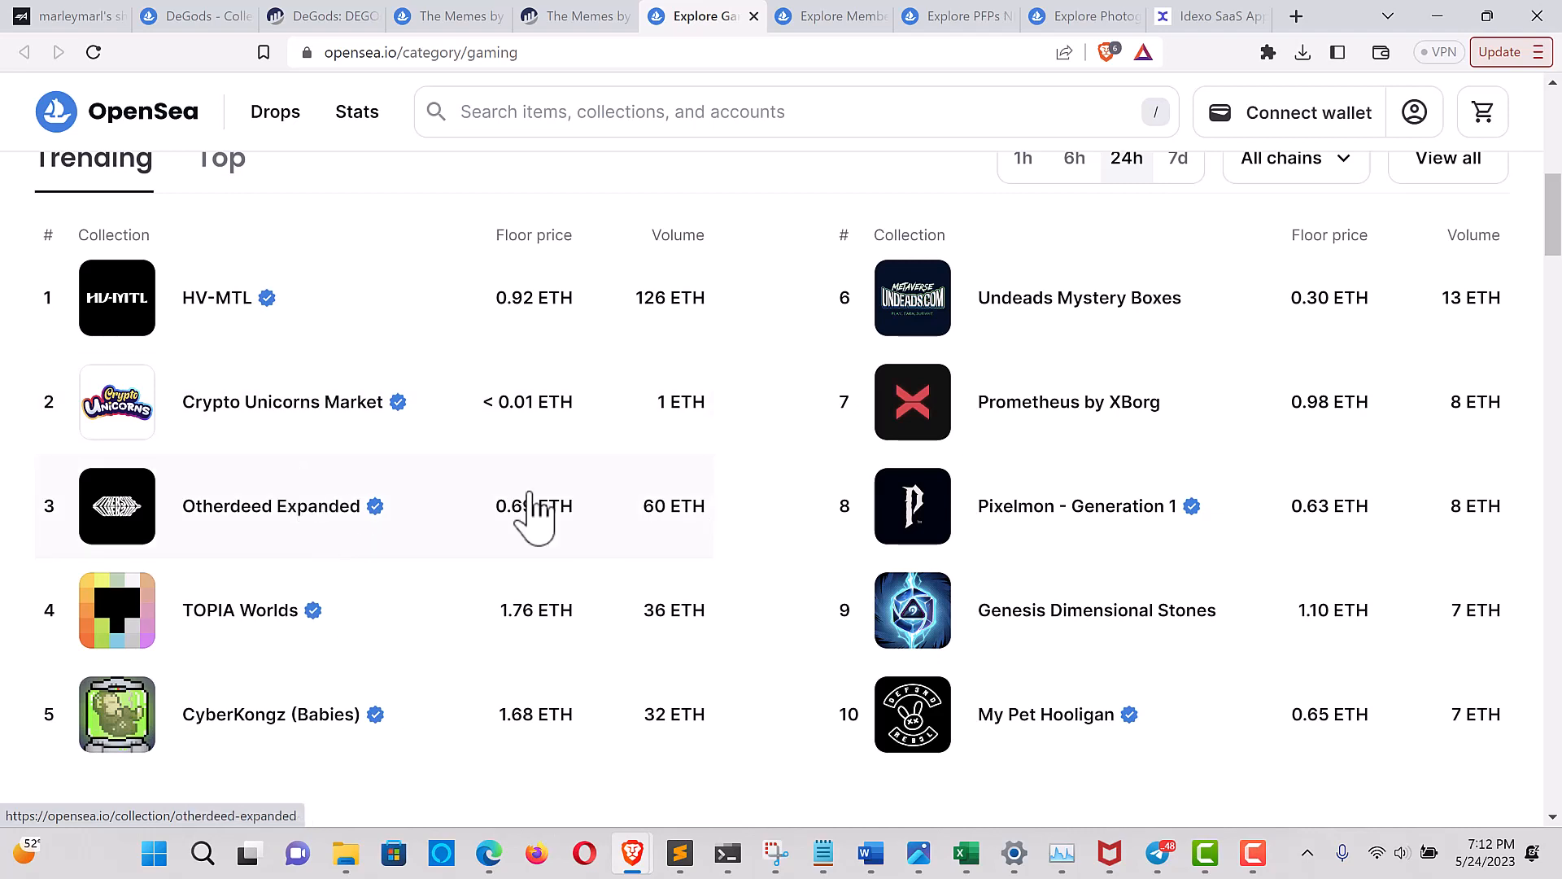
pyautogui.click(1113, 627)
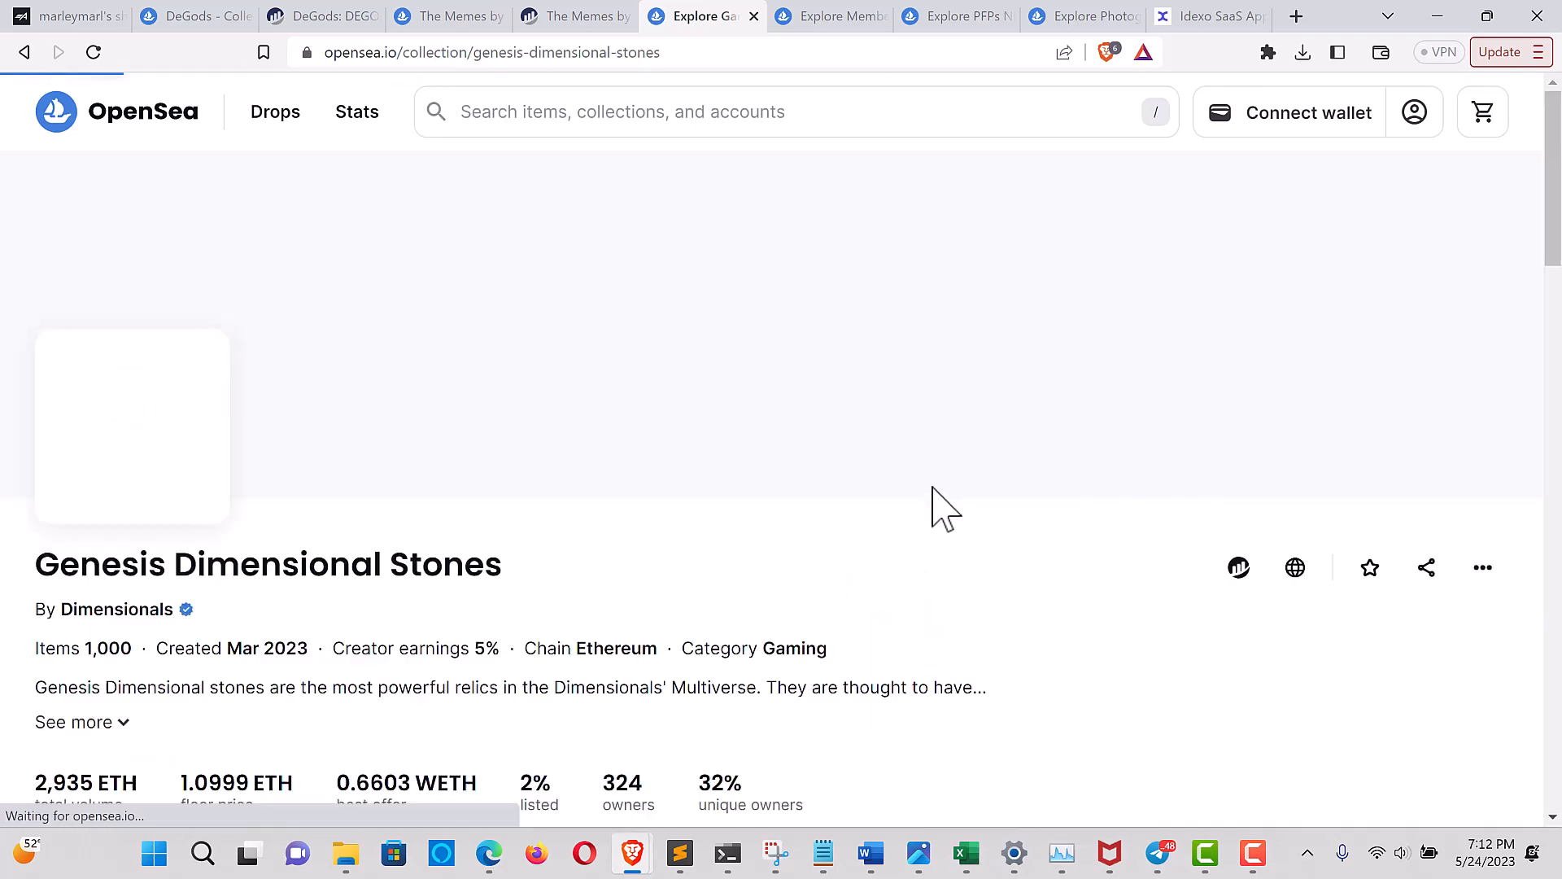
# Open the Genesis Dimensional Stones contract on Etherscan and copy its contract address
pyautogui.scroll(-2, 944, 649)
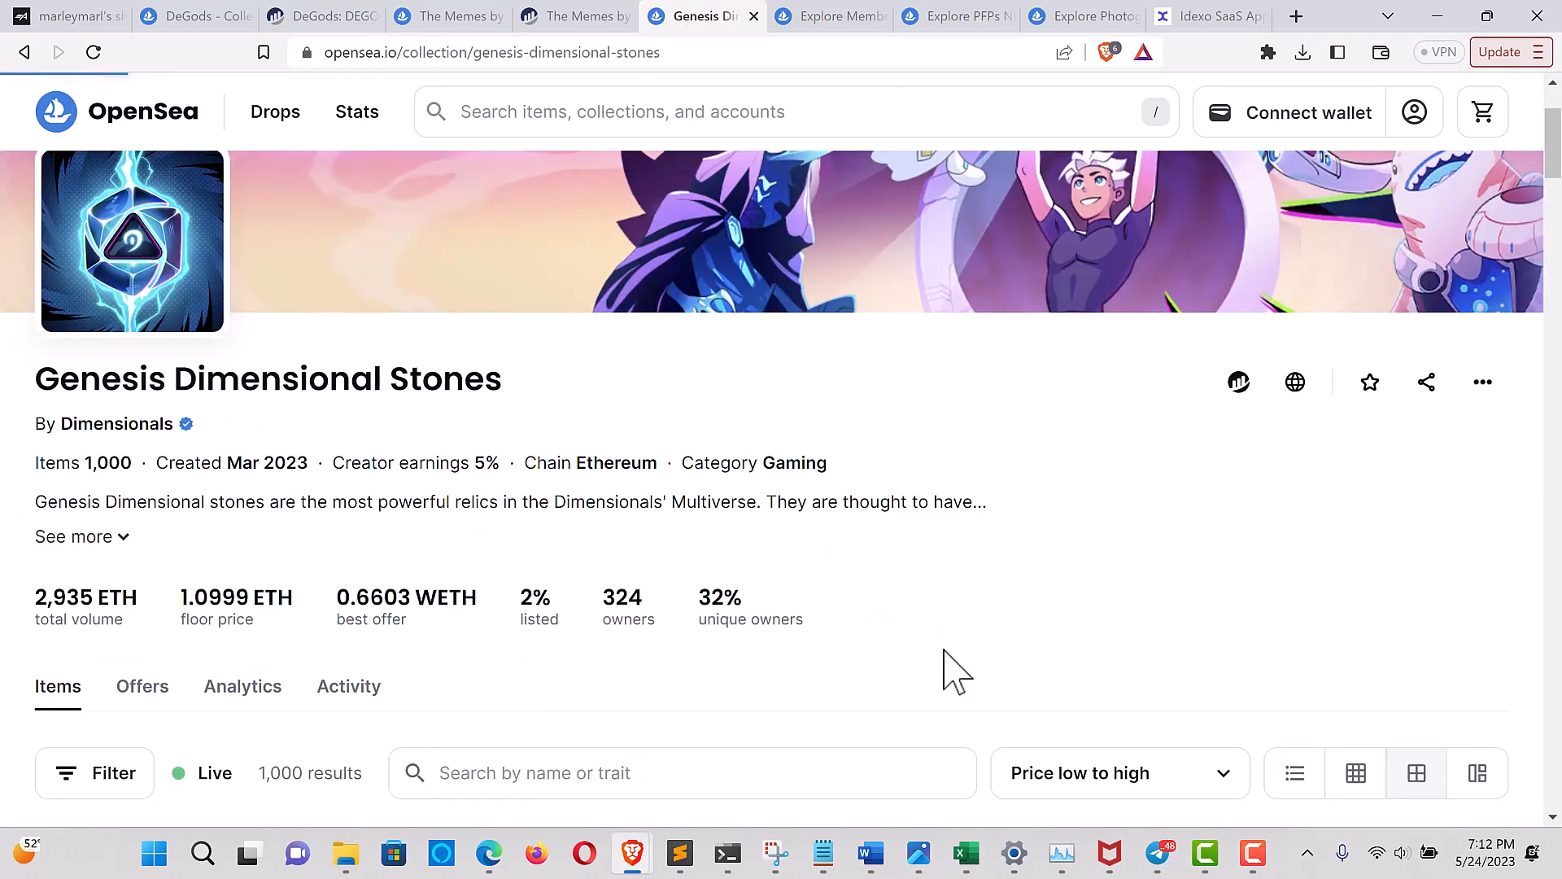
pyautogui.scroll(1, 944, 648)
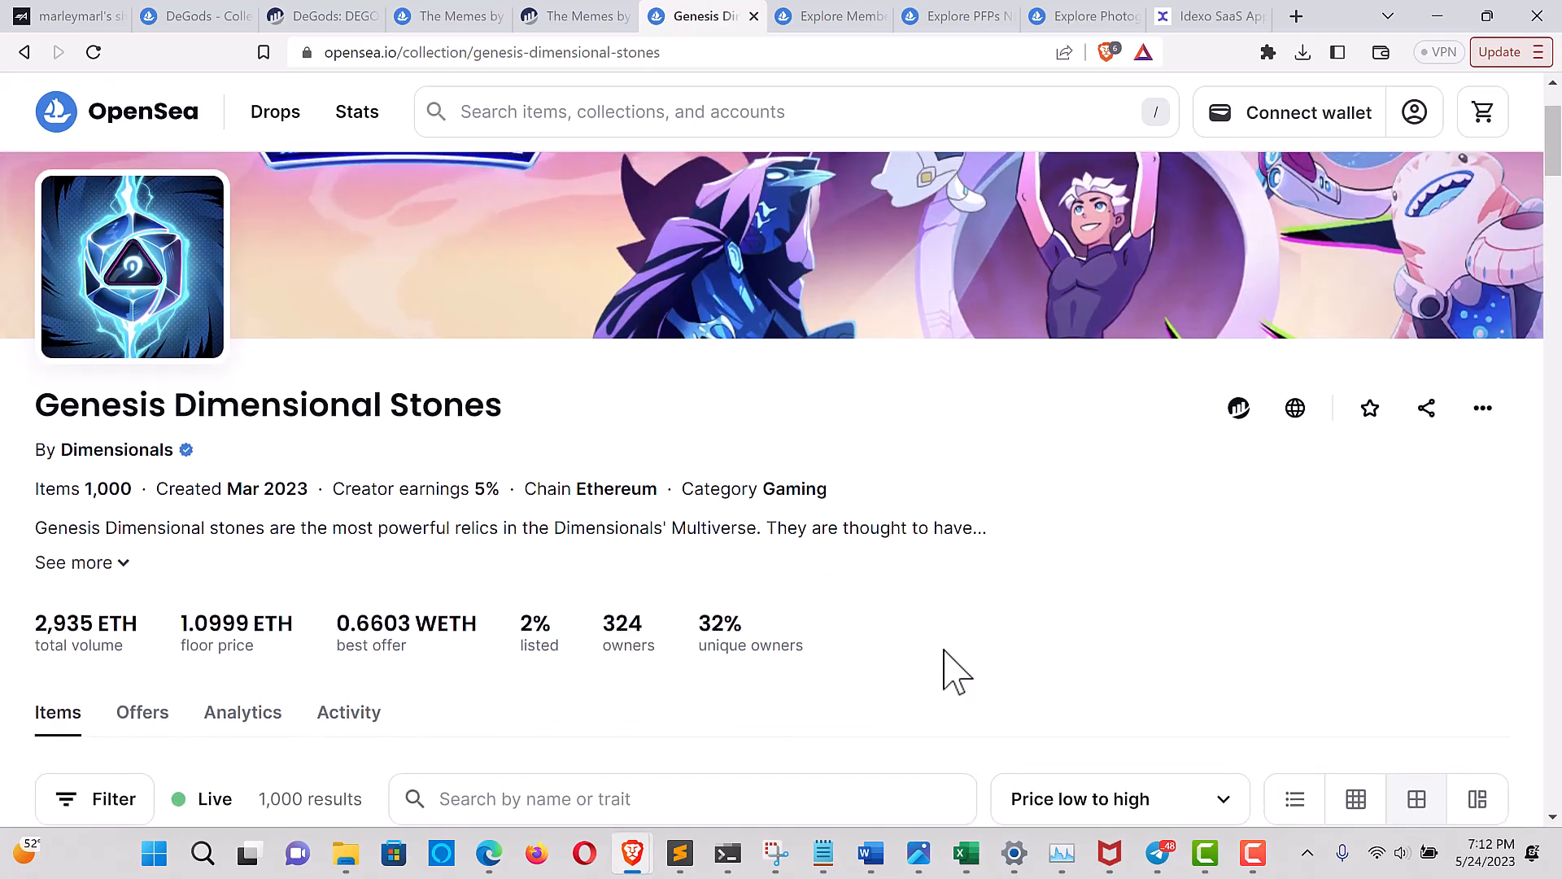
pyautogui.click(1237, 410)
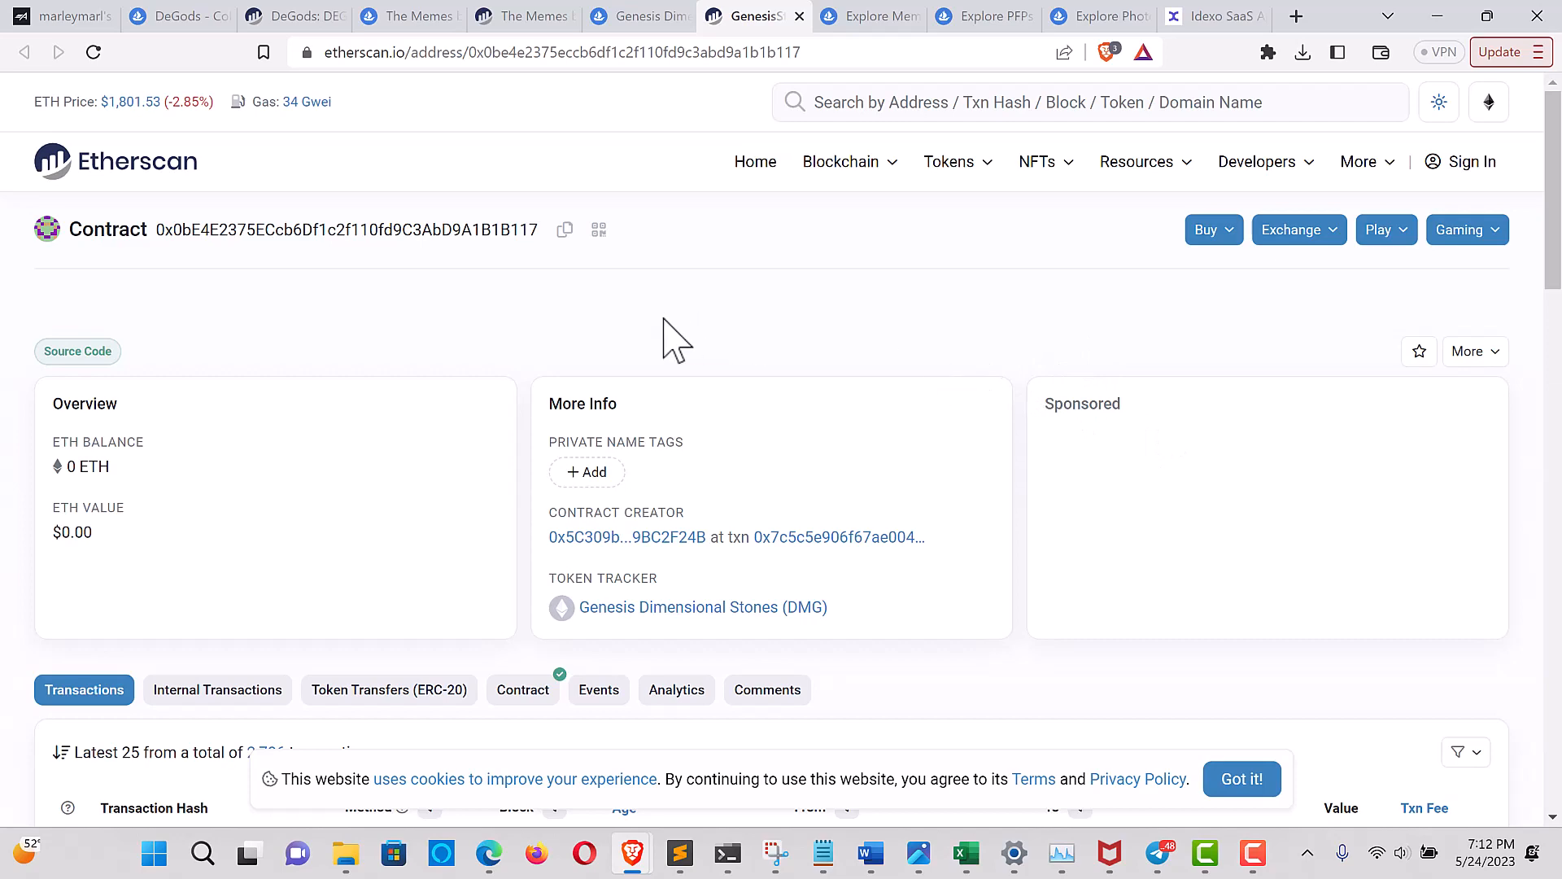
pyautogui.click(566, 231)
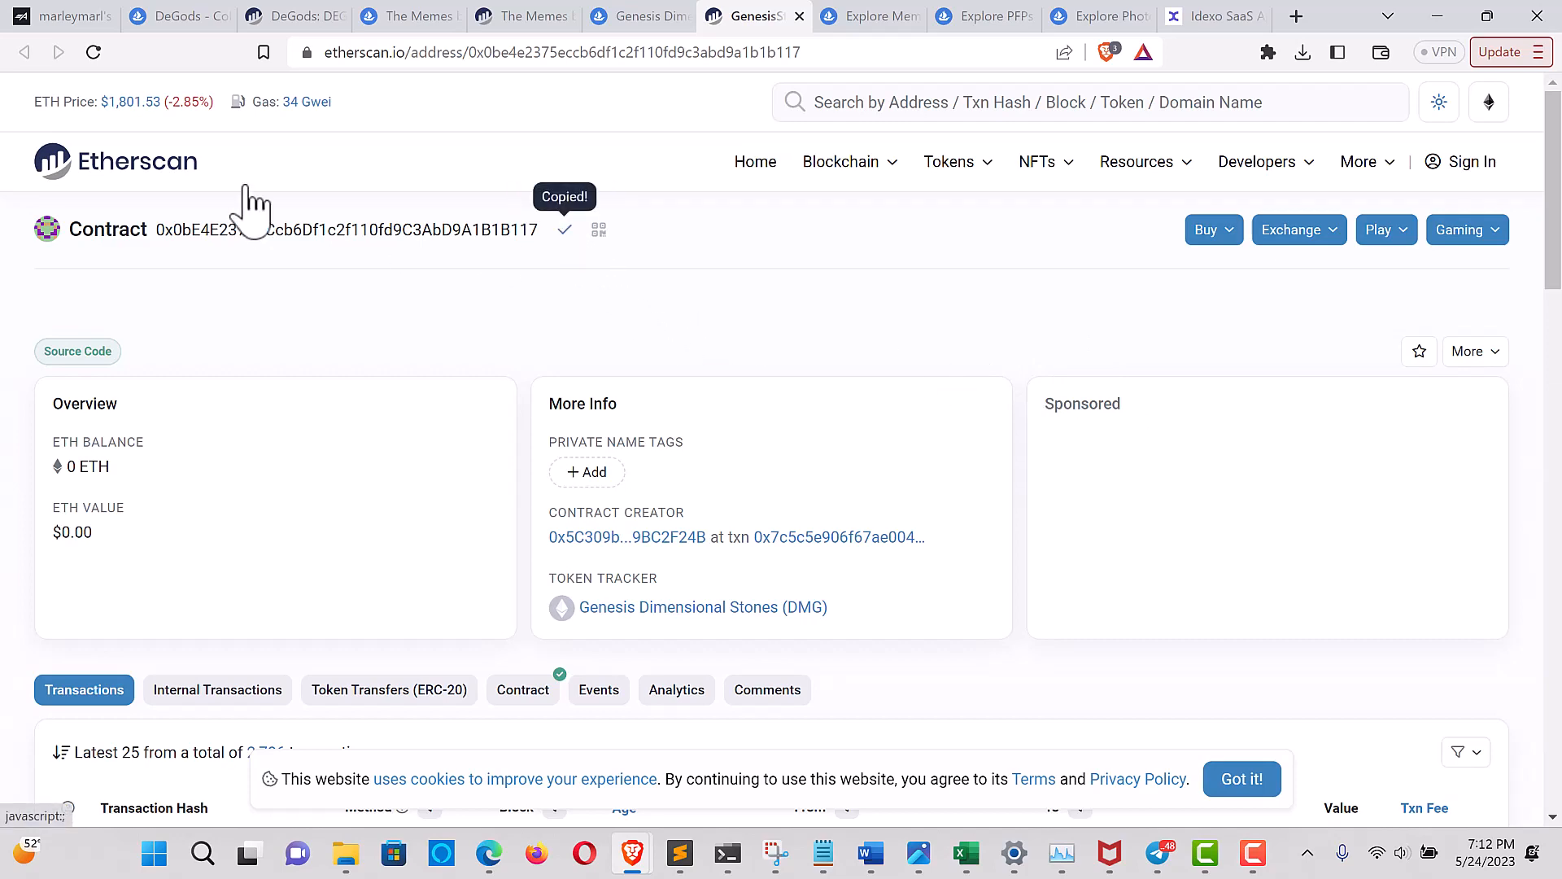
# Switch to the Airstack query and replace the filter address with the Genesis Dimensional Stones contract 0x0bE4E2375ECcb6Df1c2f110fd9C3AbD9A1B1B117
pyautogui.click(72, 10)
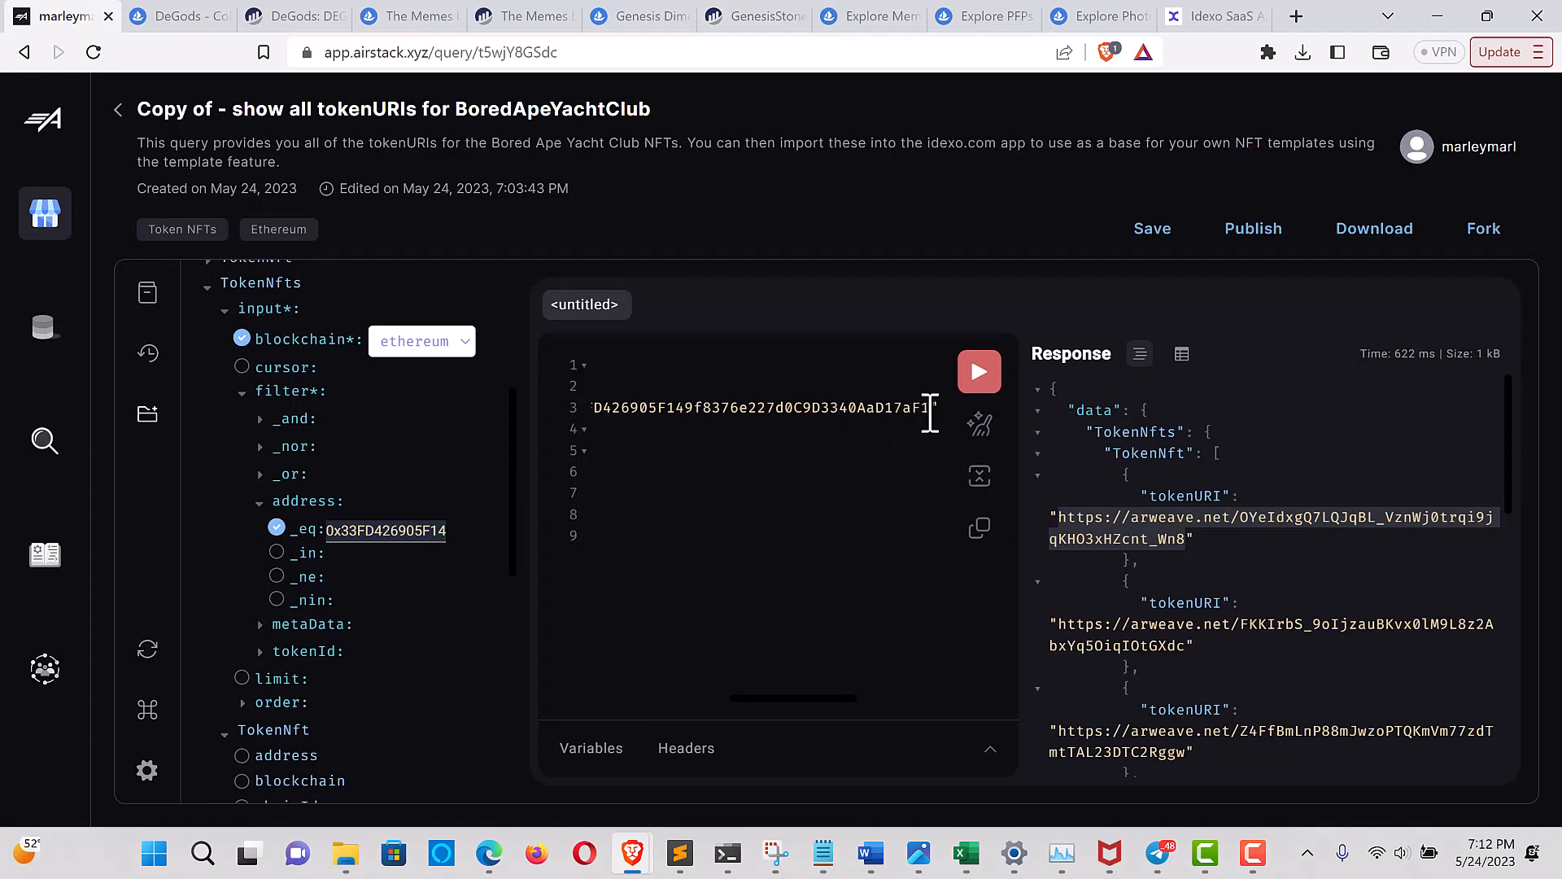
pyautogui.click(930, 408)
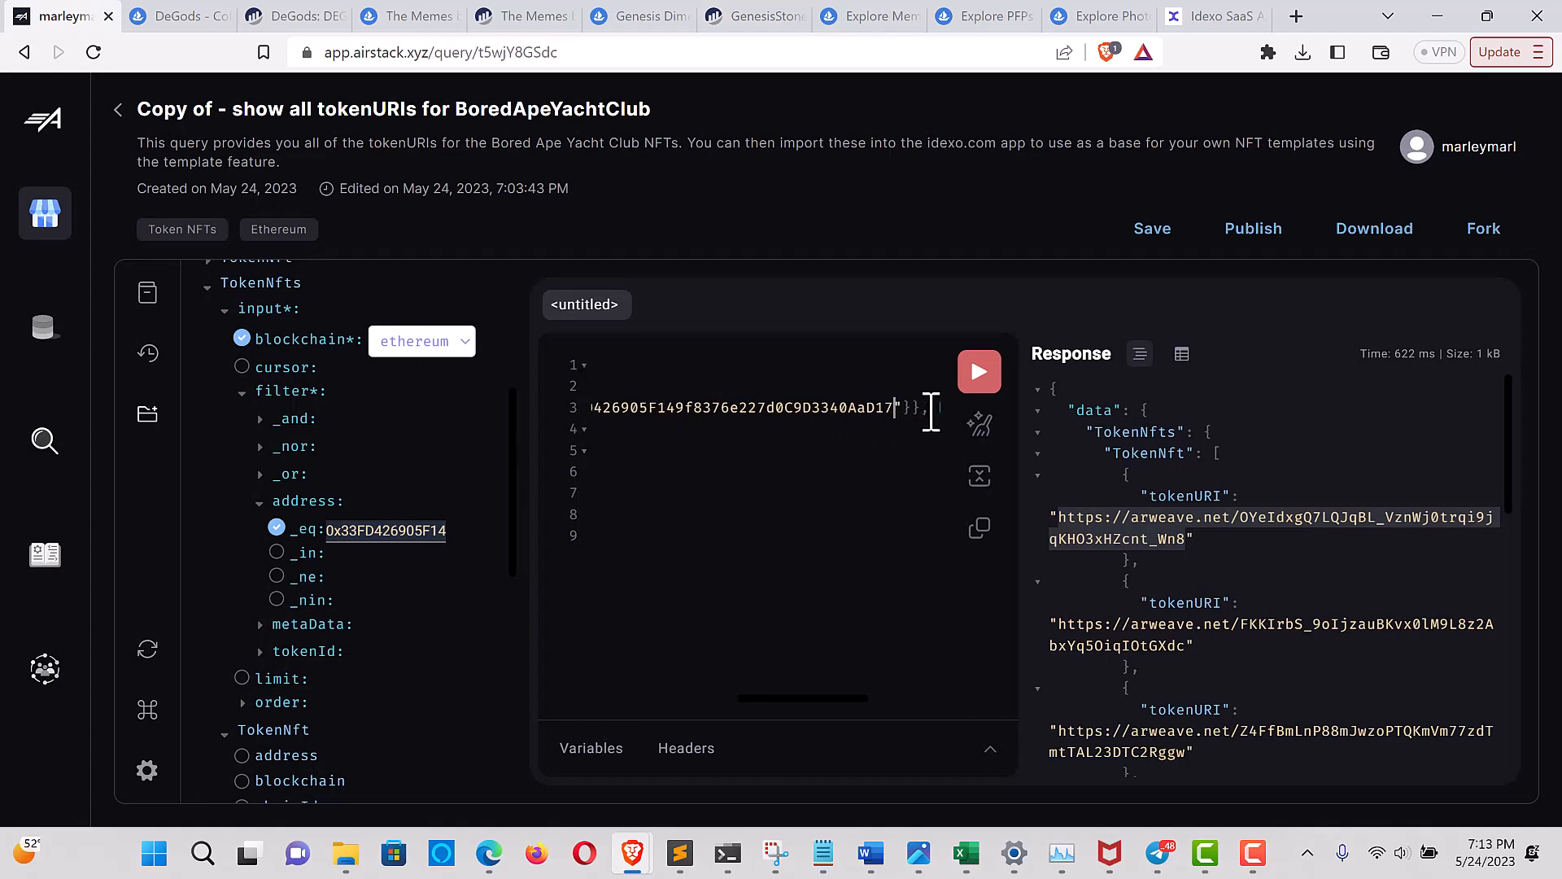
pyautogui.press('BackSpace')
pyautogui.press('BackSpace')
pyautogui.press('BackSpace')
pyautogui.press('BackSpace')
pyautogui.press('BackSpace')
pyautogui.press('BackSpace')
pyautogui.press('BackSpace')
pyautogui.press('BackSpace')
pyautogui.press('BackSpace')
pyautogui.press('BackSpace')
pyautogui.press('BackSpace')
pyautogui.press('BackSpace')
pyautogui.press('BackSpace')
pyautogui.press('BackSpace')
pyautogui.press('BackSpace')
pyautogui.press('BackSpace')
pyautogui.press('BackSpace')
pyautogui.press('BackSpace')
pyautogui.press('BackSpace')
pyautogui.press('BackSpace')
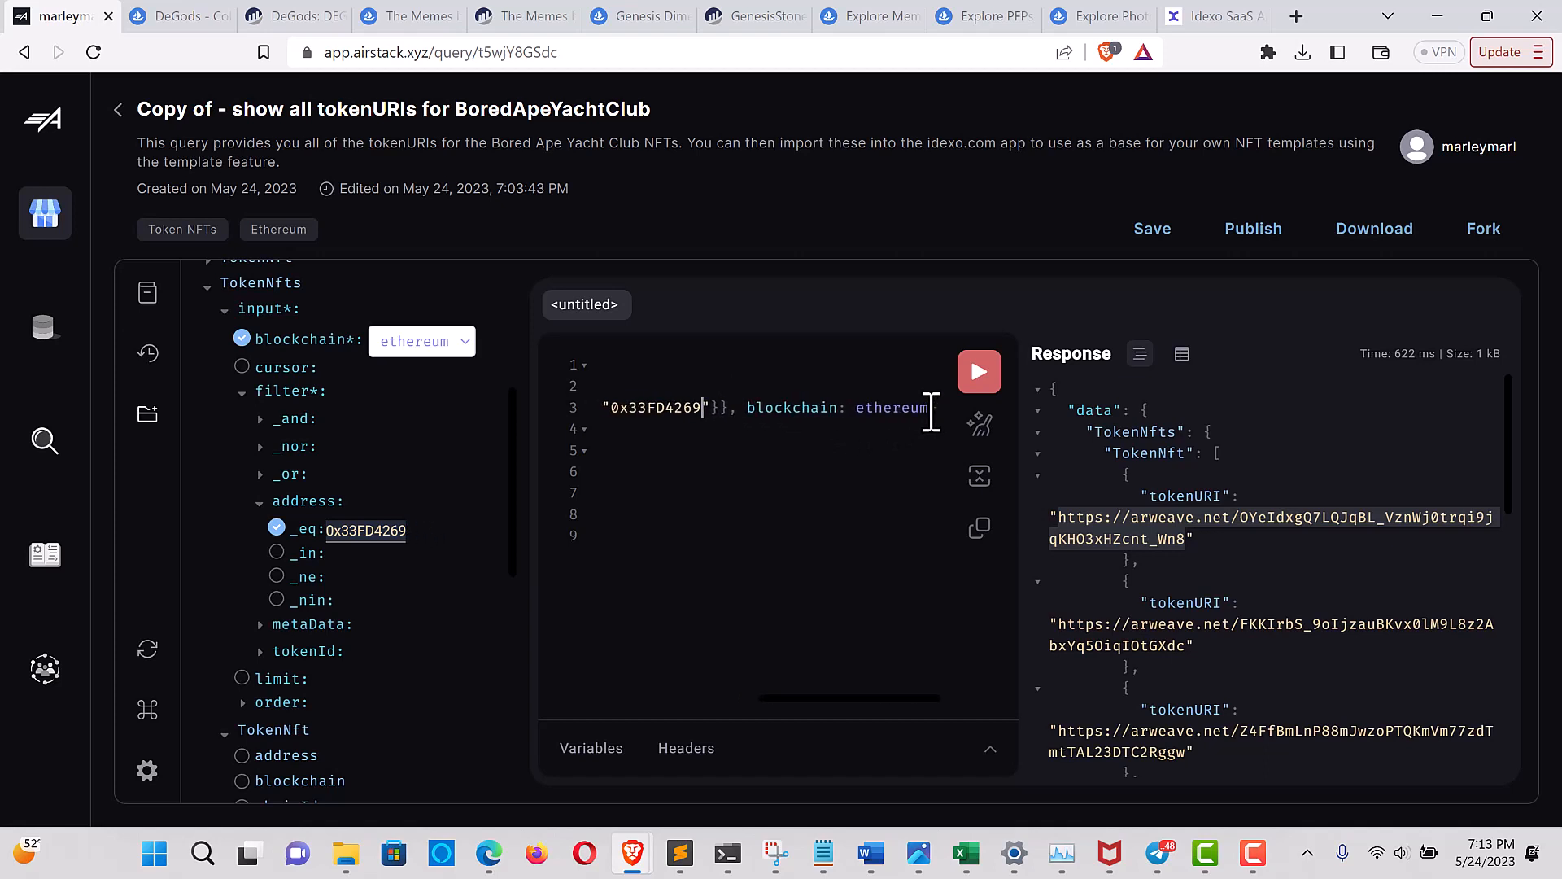
pyautogui.press('BackSpace')
pyautogui.press('BackSpace')
pyautogui.press('BackSpace')
pyautogui.press('BackSpace')
pyautogui.press('BackSpace')
pyautogui.press('BackSpace')
pyautogui.press('BackSpace')
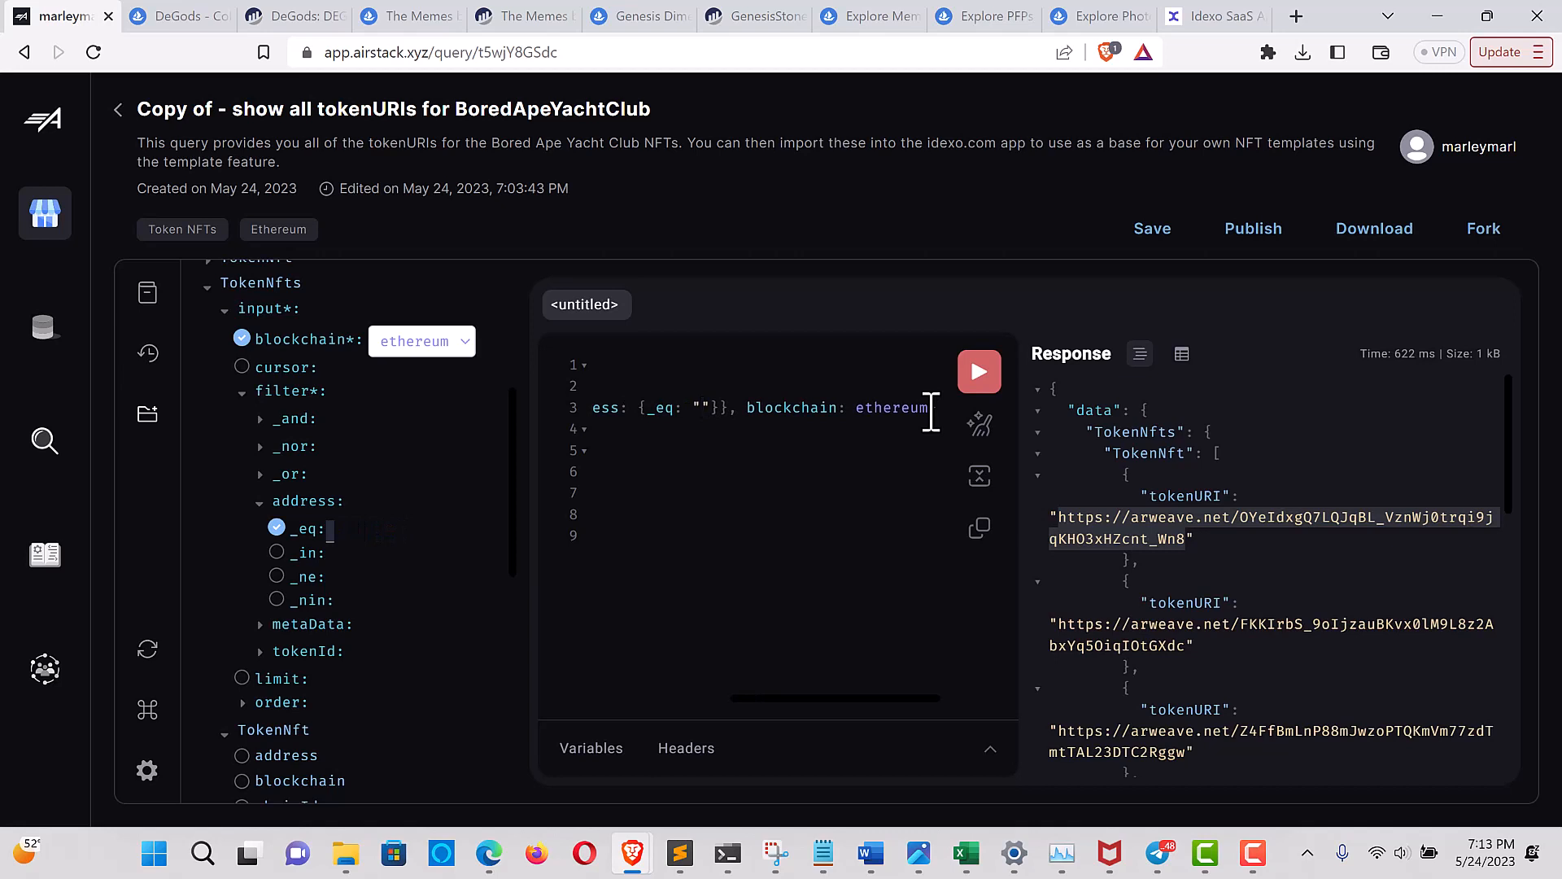
pyautogui.hotkey('ctrl', 'v')
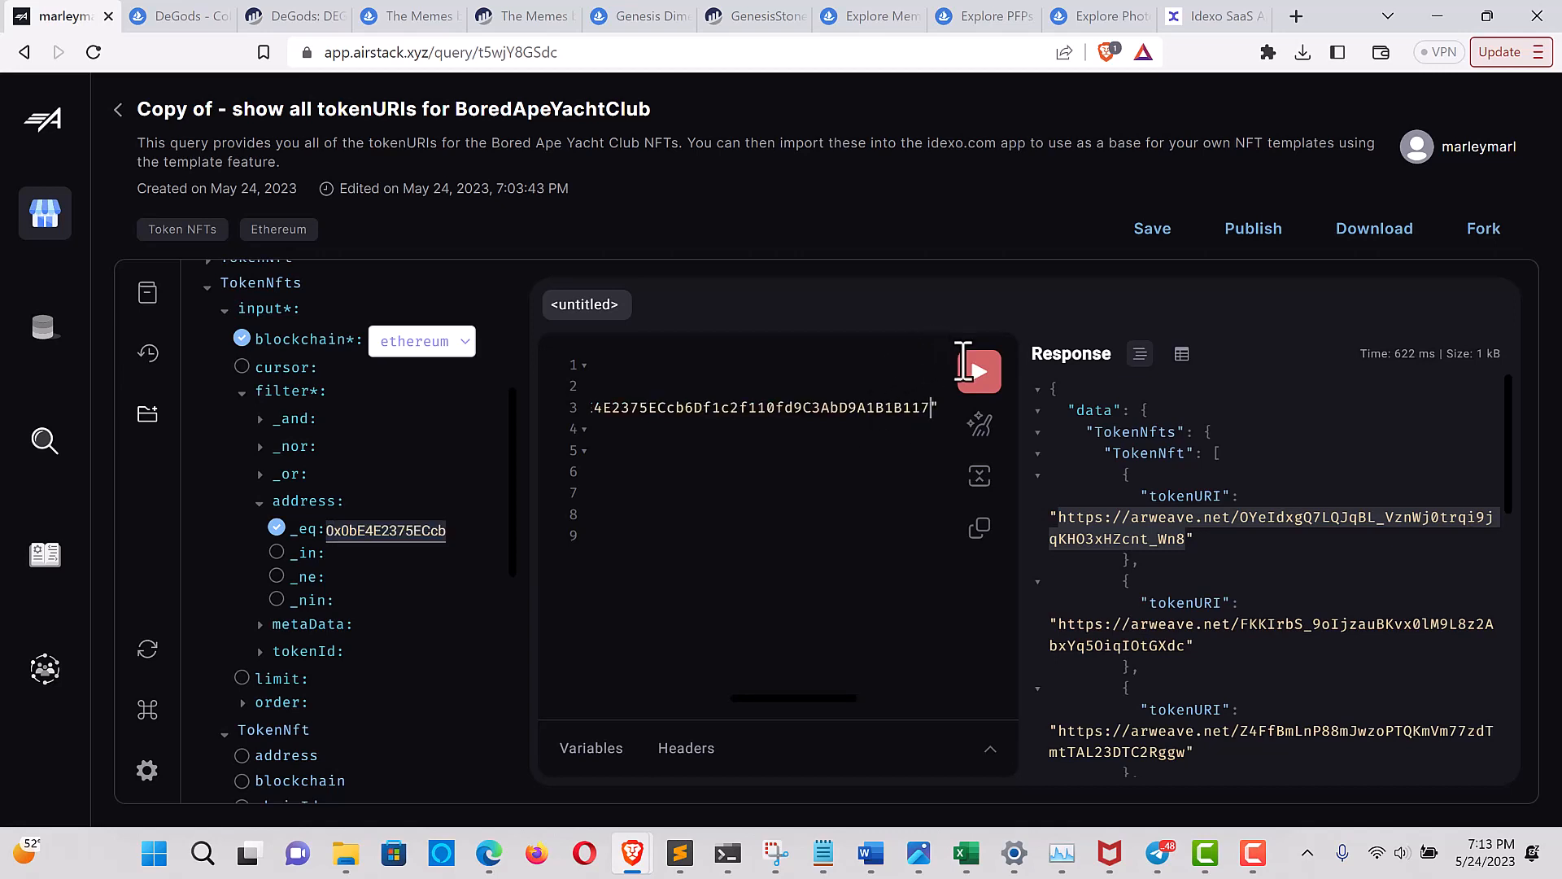
# Run the Airstack query for the Genesis Dimensional Stones contract and copy the first returned token URI, ending in 0.json
pyautogui.click(979, 376)
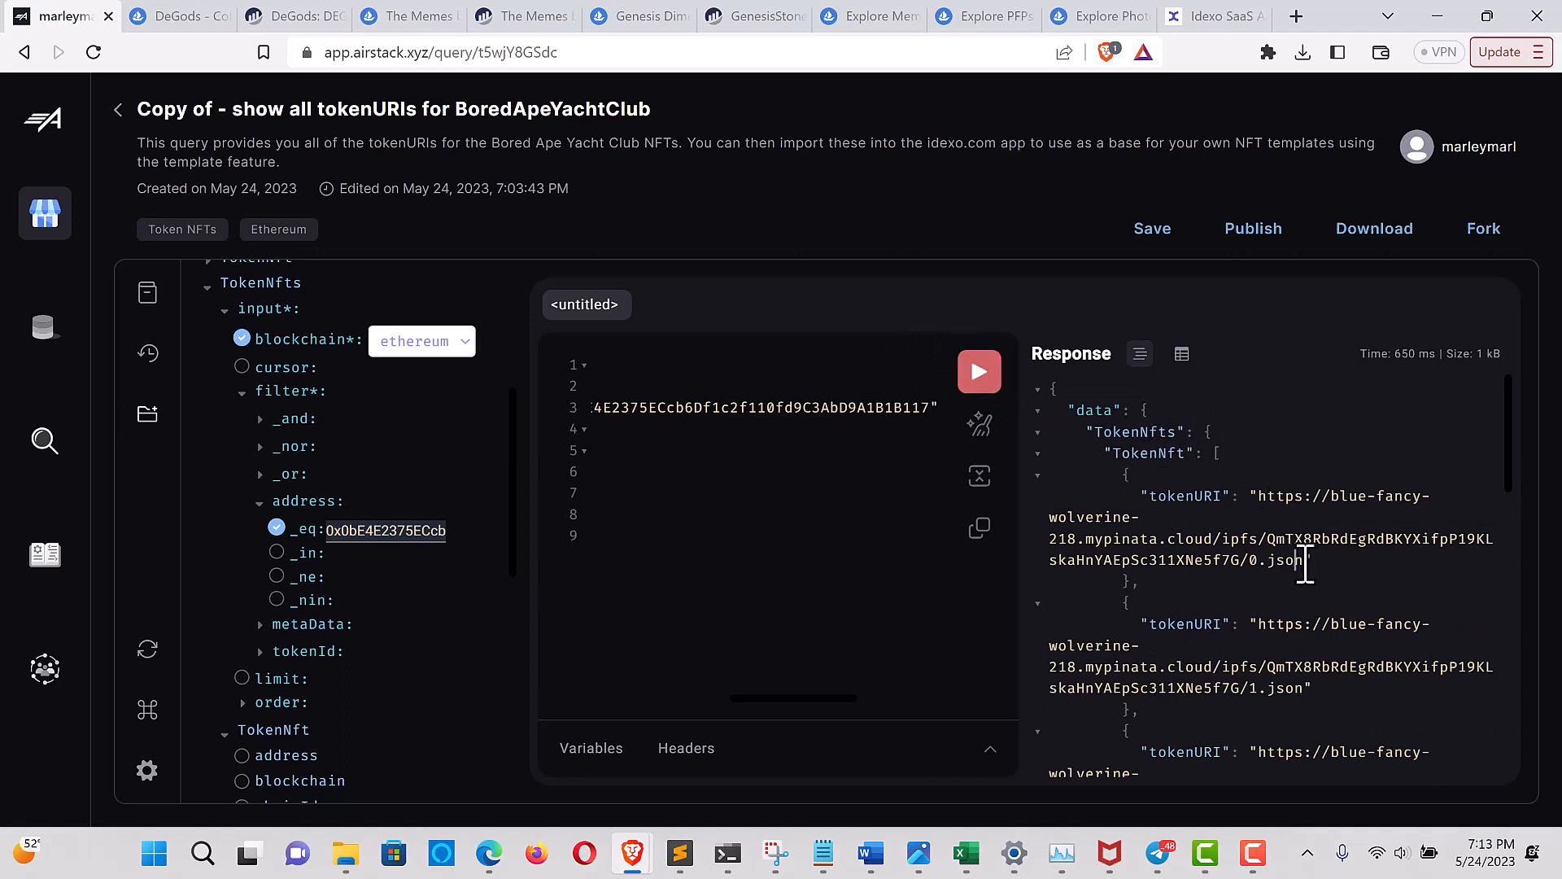
pyautogui.moveTo(1303, 561); pyautogui.dragTo(1273, 488)
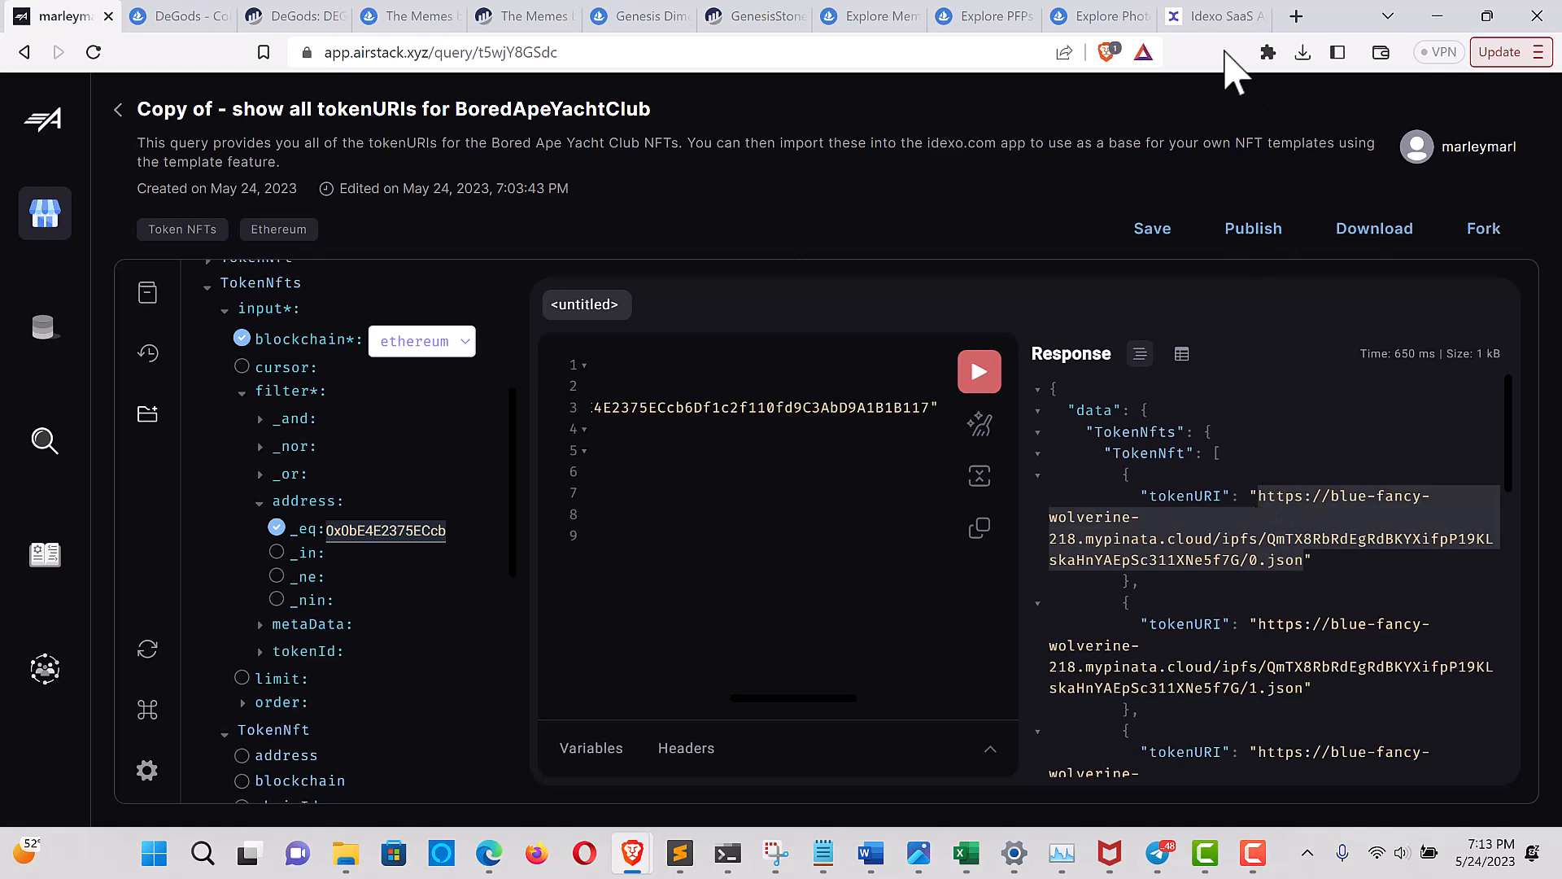
# Switch to idexo and create a template from the copied Genesis Dimensional Stones metadata URI with the custom ID genesisstones
pyautogui.click(1214, 18)
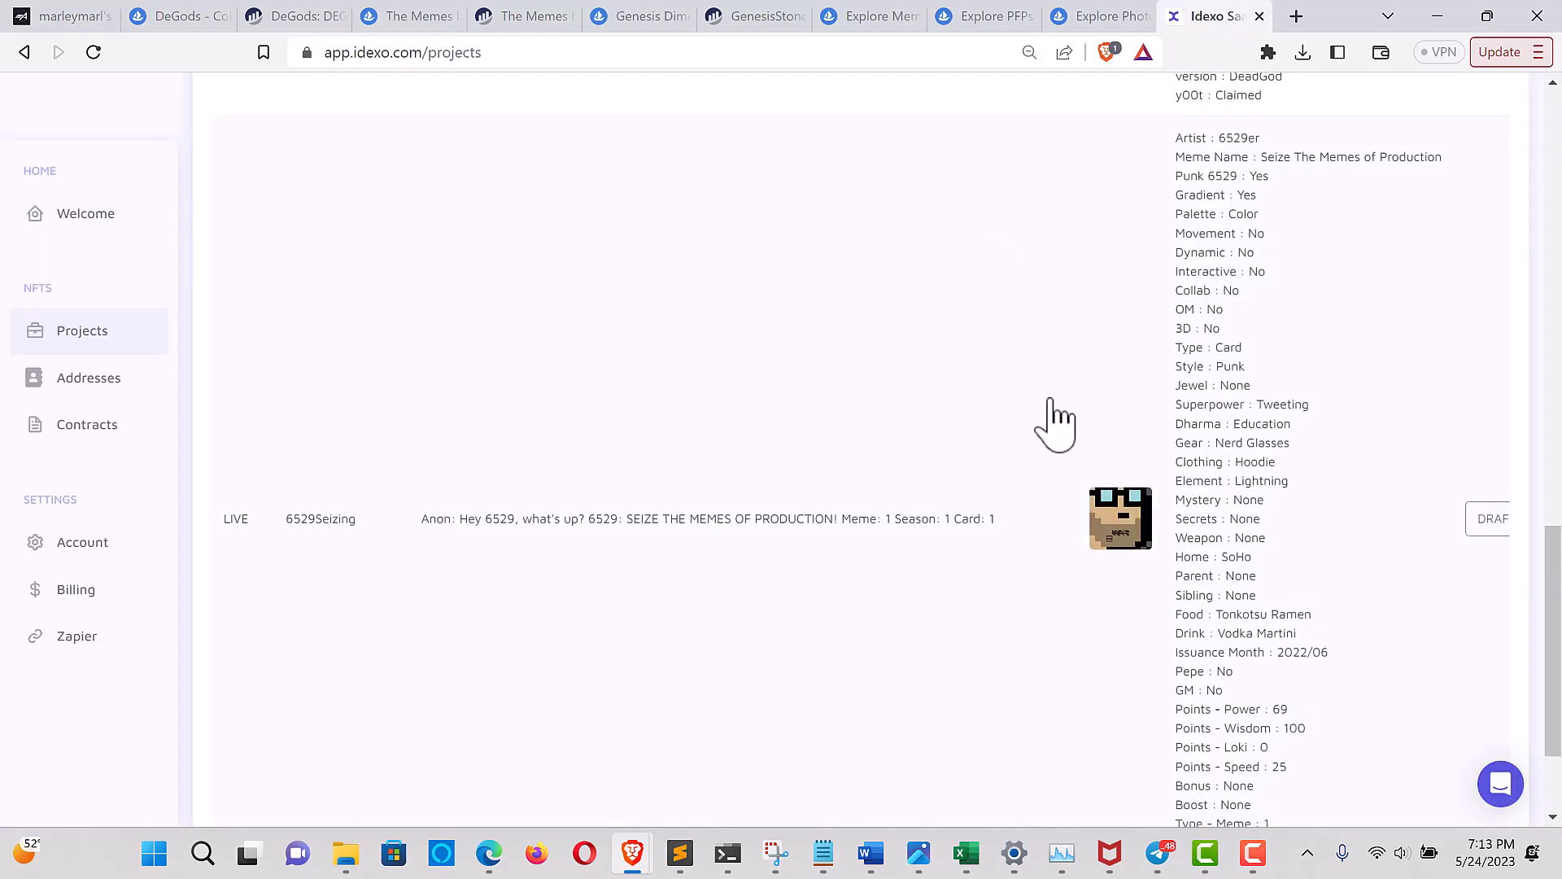
pyautogui.scroll(15, 1055, 416)
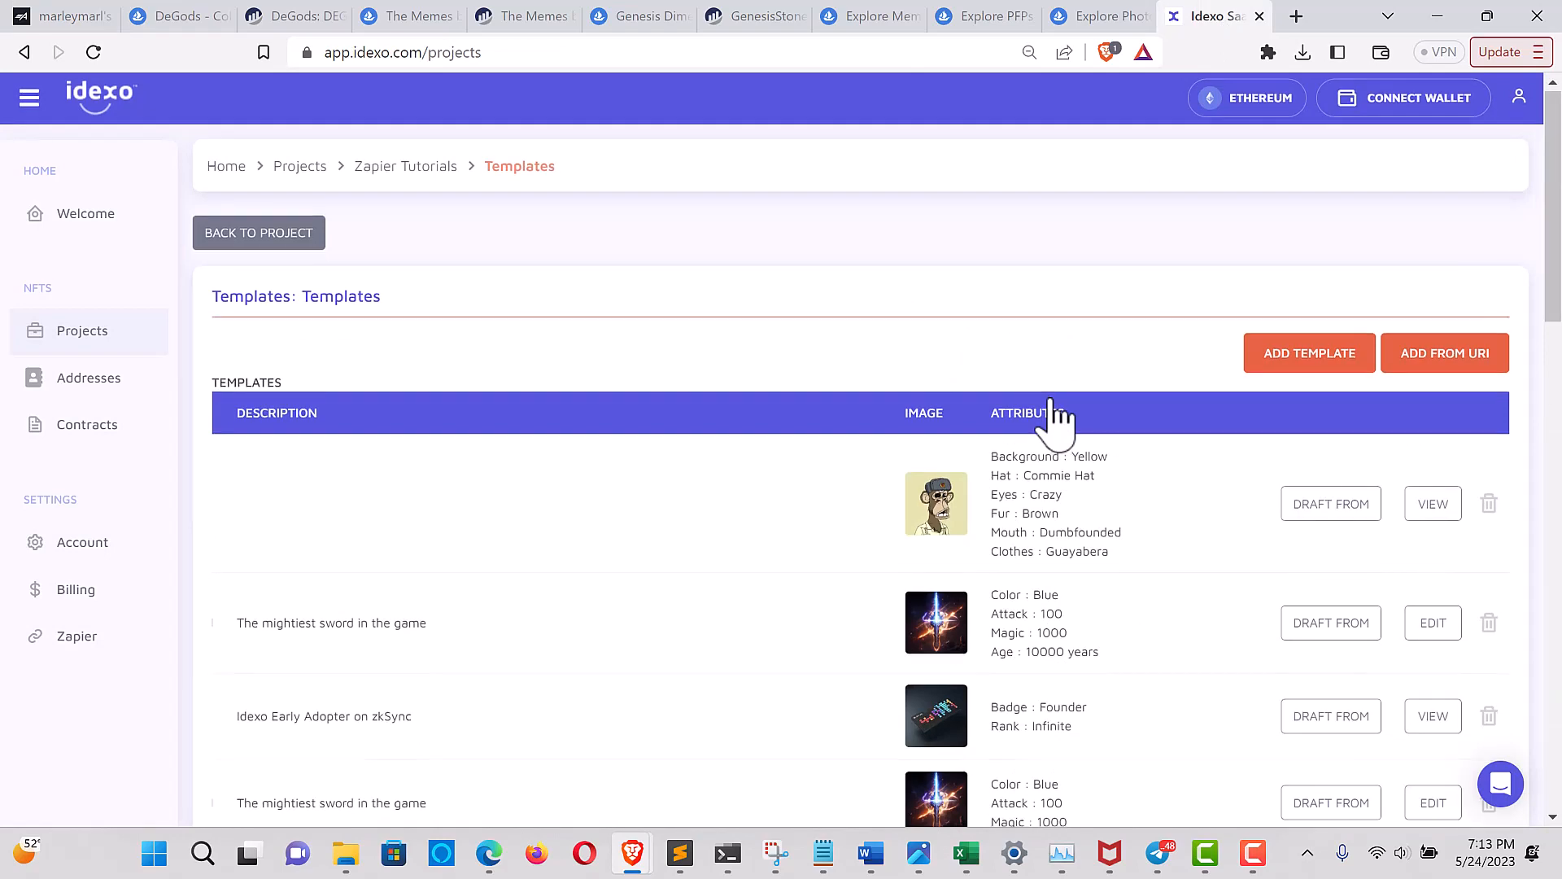
pyautogui.click(1441, 362)
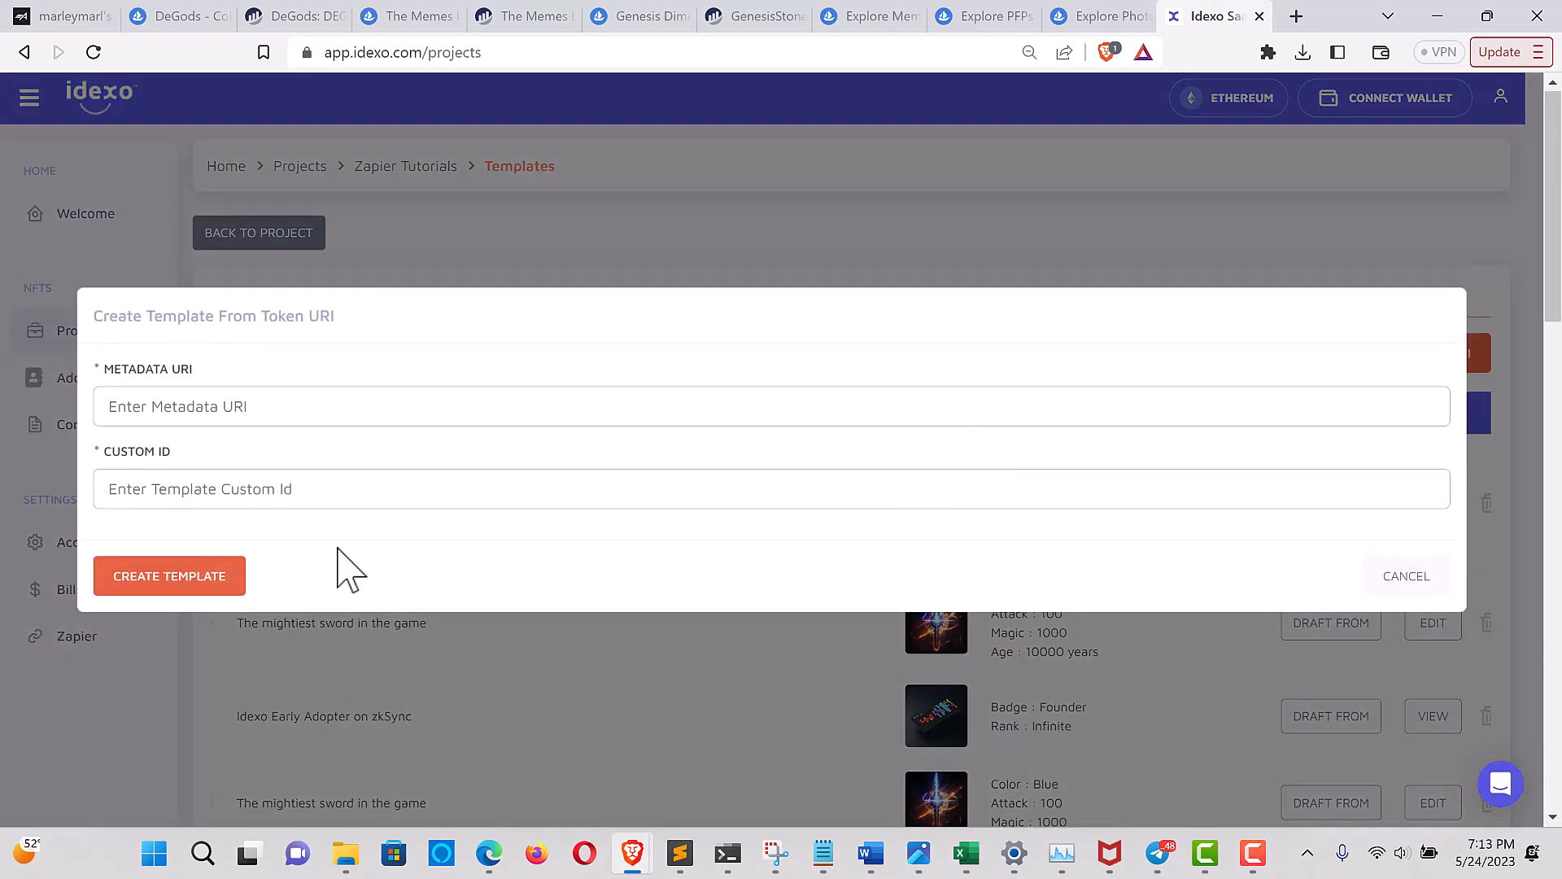
pyautogui.click(200, 397)
pyautogui.hotkey('ctrl', 'v')
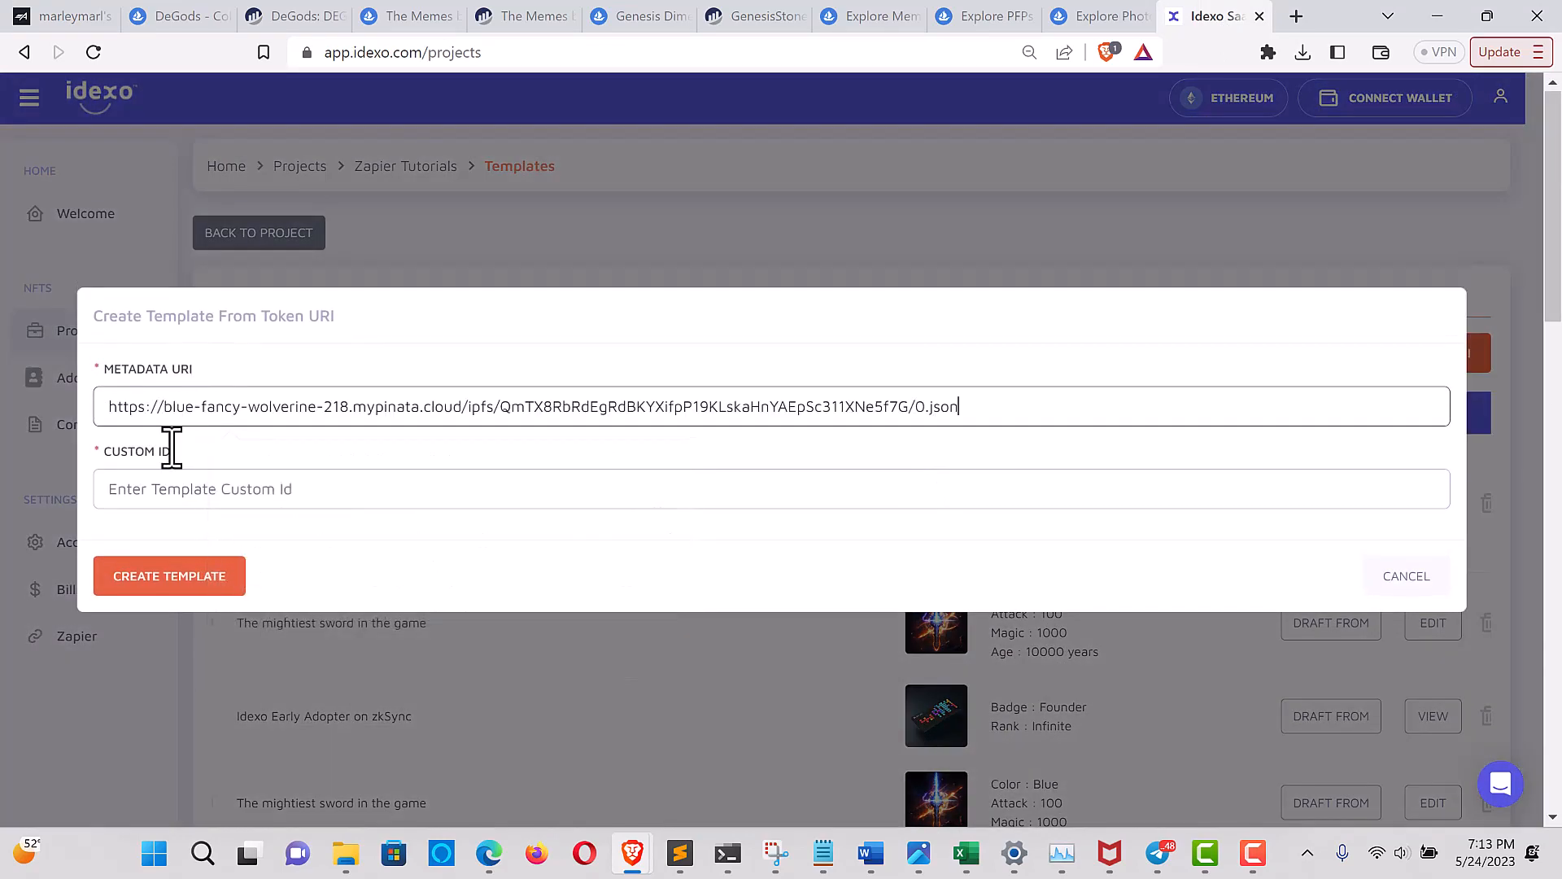
pyautogui.click(154, 493)
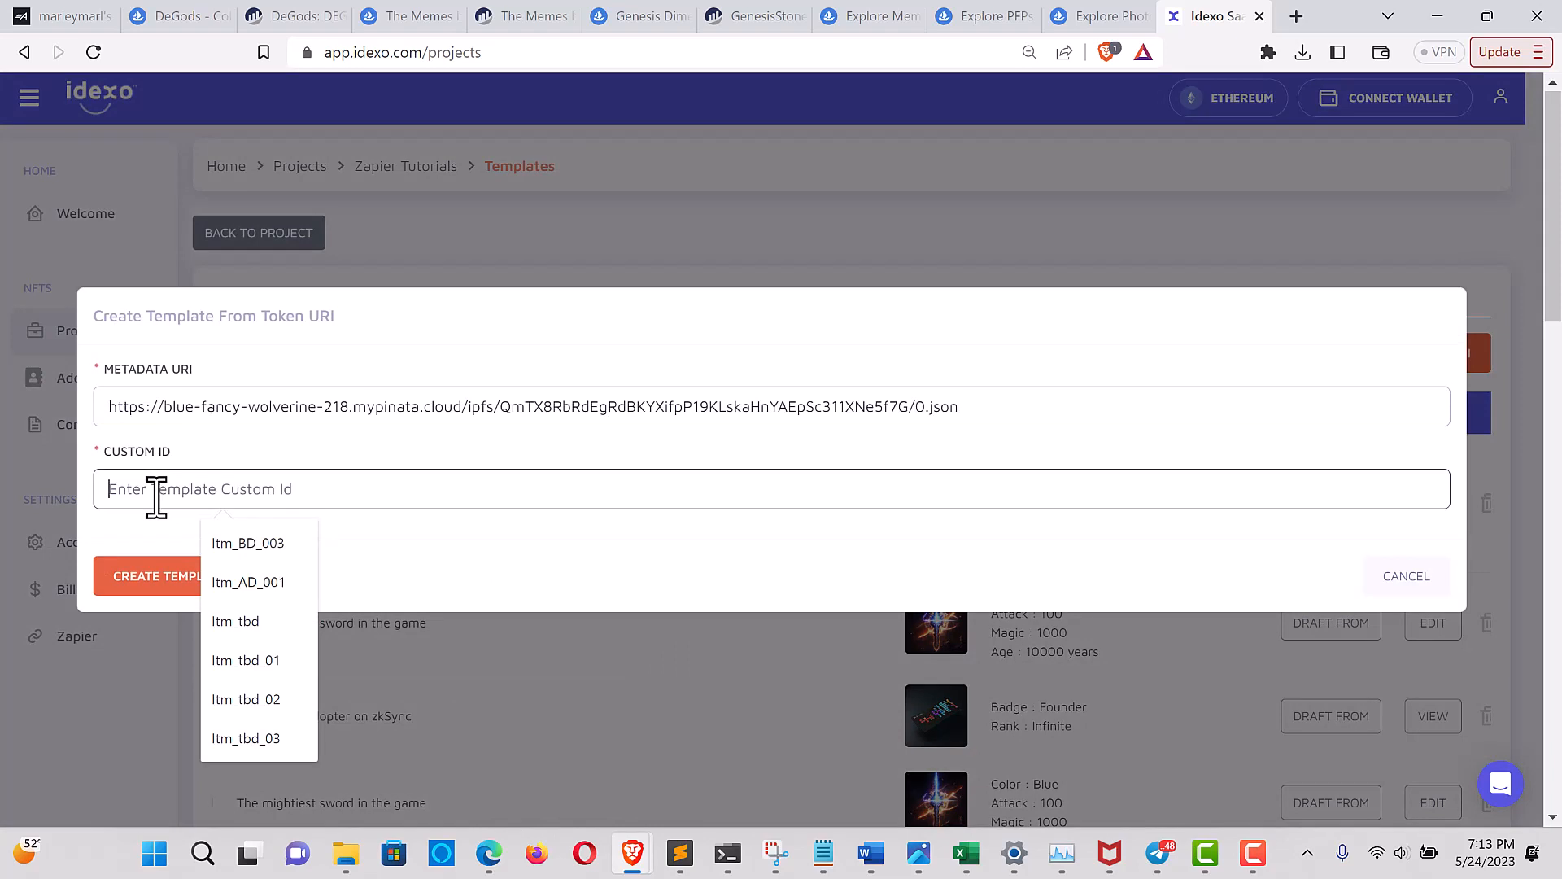
pyautogui.write('genesisston')
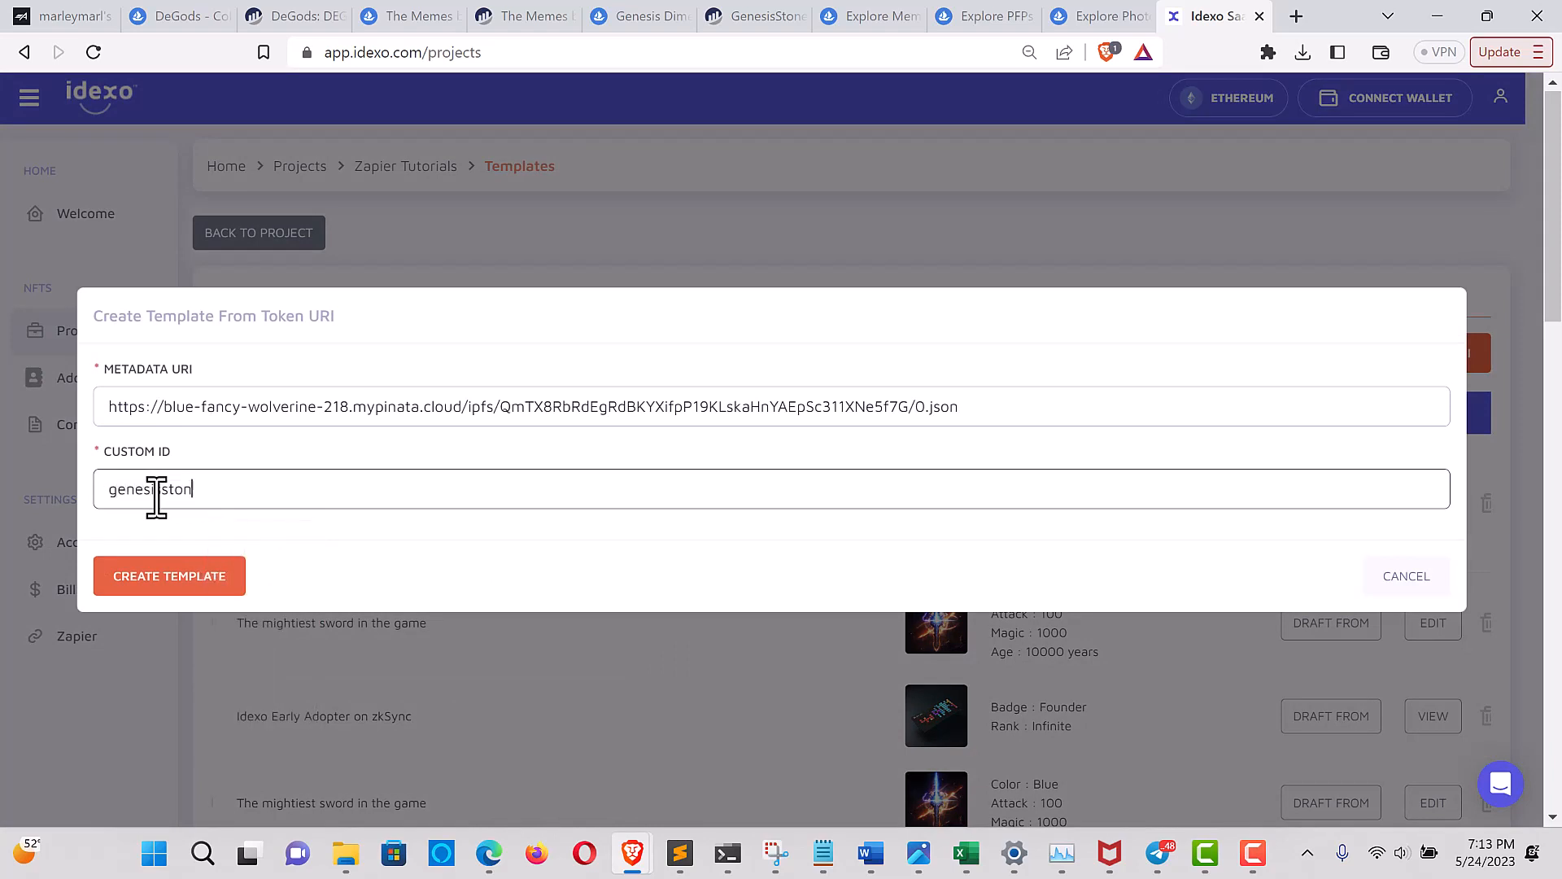
pyautogui.write('es')
pyautogui.click(163, 581)
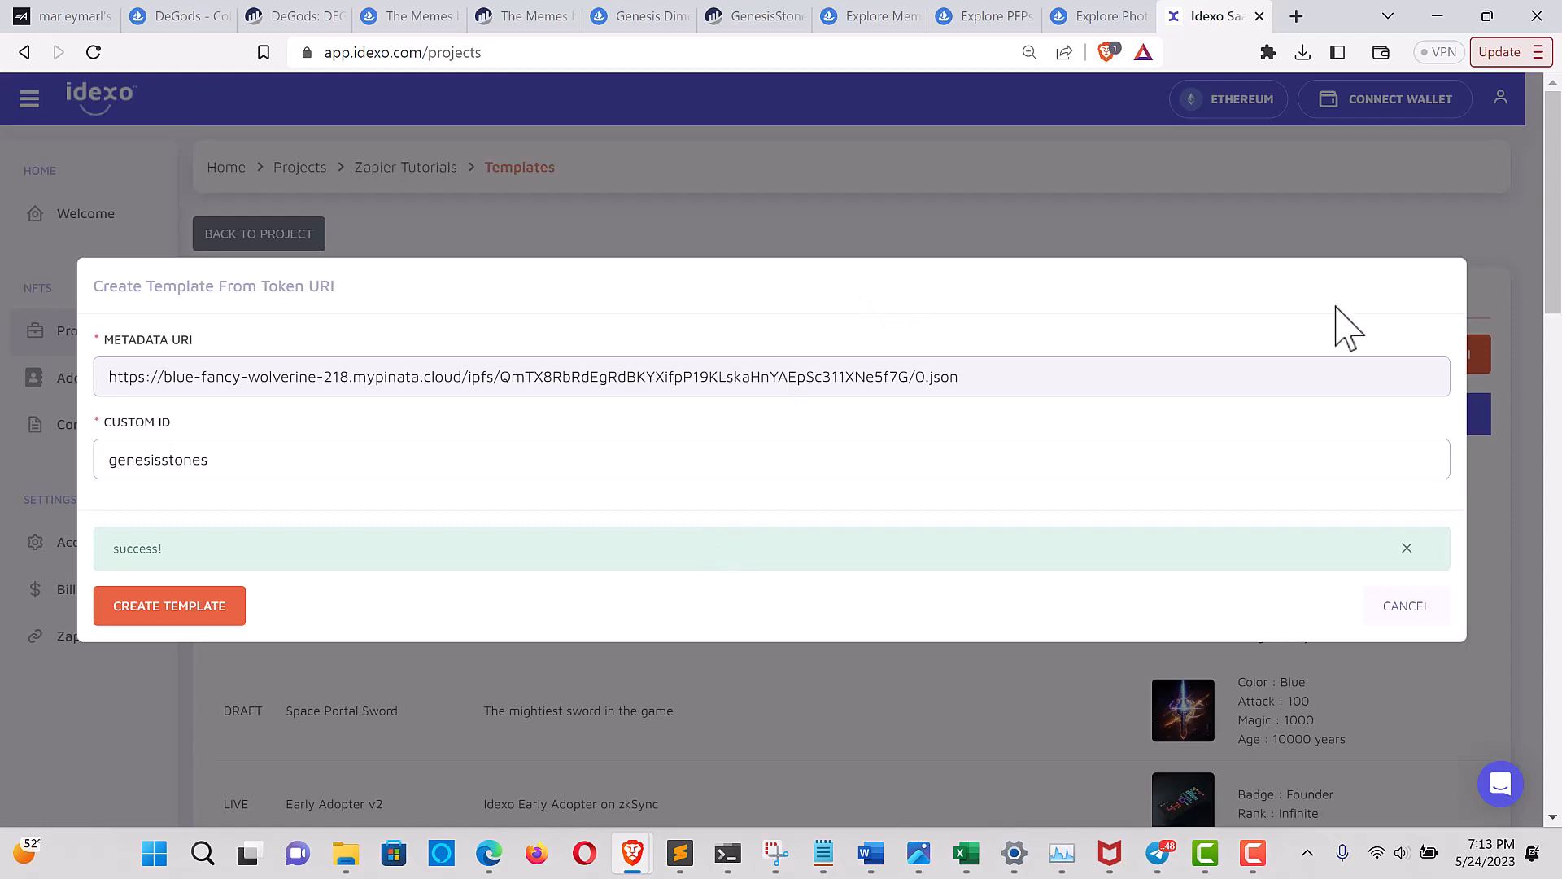
# Find the Genesis Dimensional Stone #0 template in the templates list, open it and examine its details and attributes
pyautogui.scroll(-5, 1383, 676)
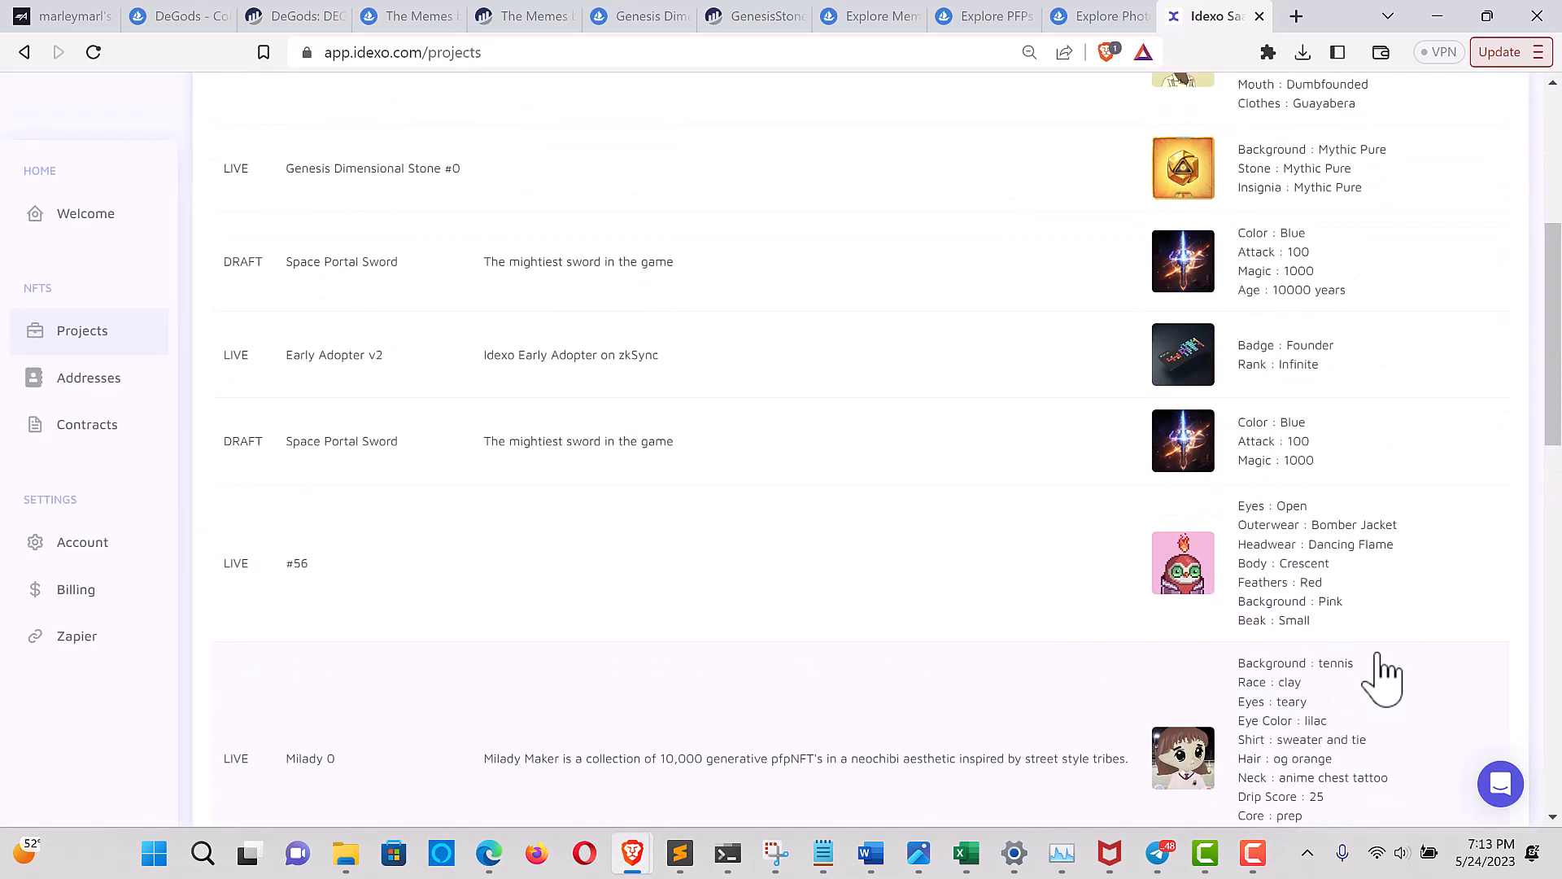
pyautogui.scroll(4, 1383, 676)
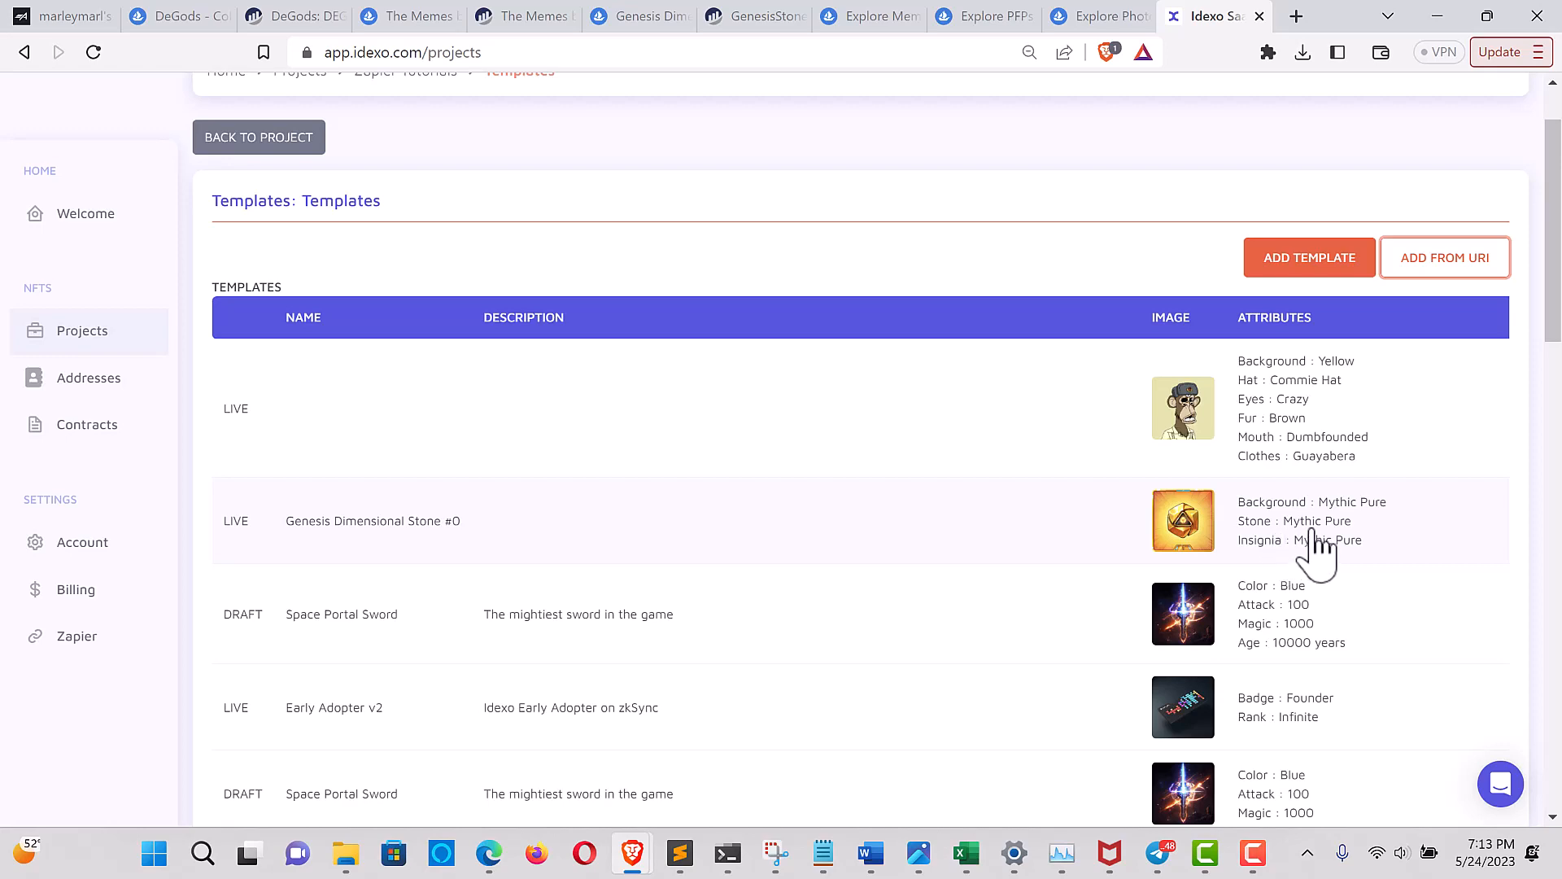
pyautogui.click(1316, 544)
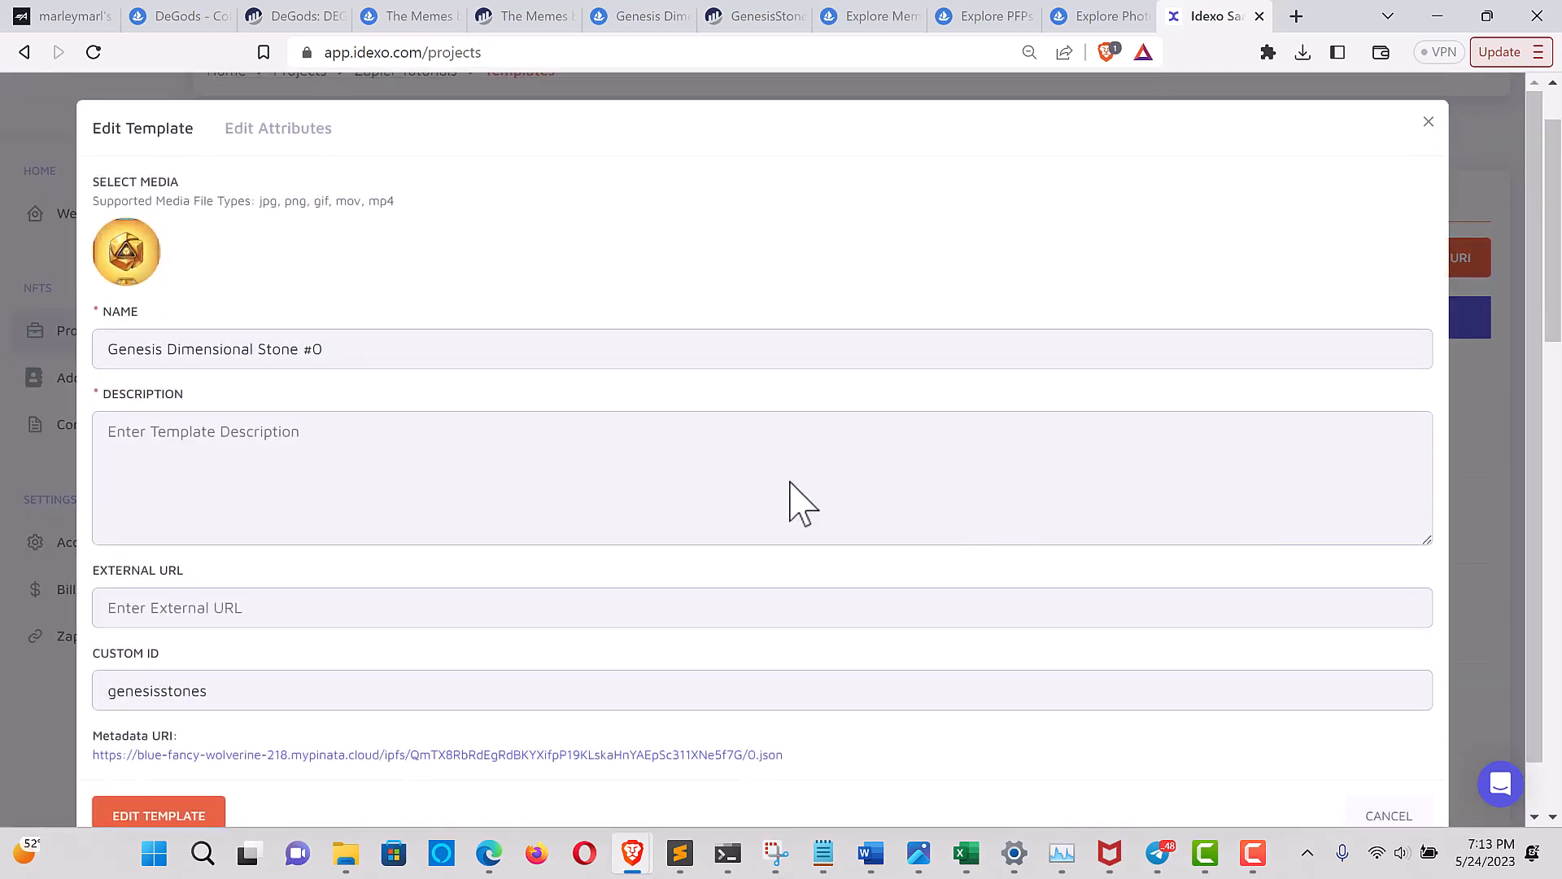
pyautogui.click(275, 135)
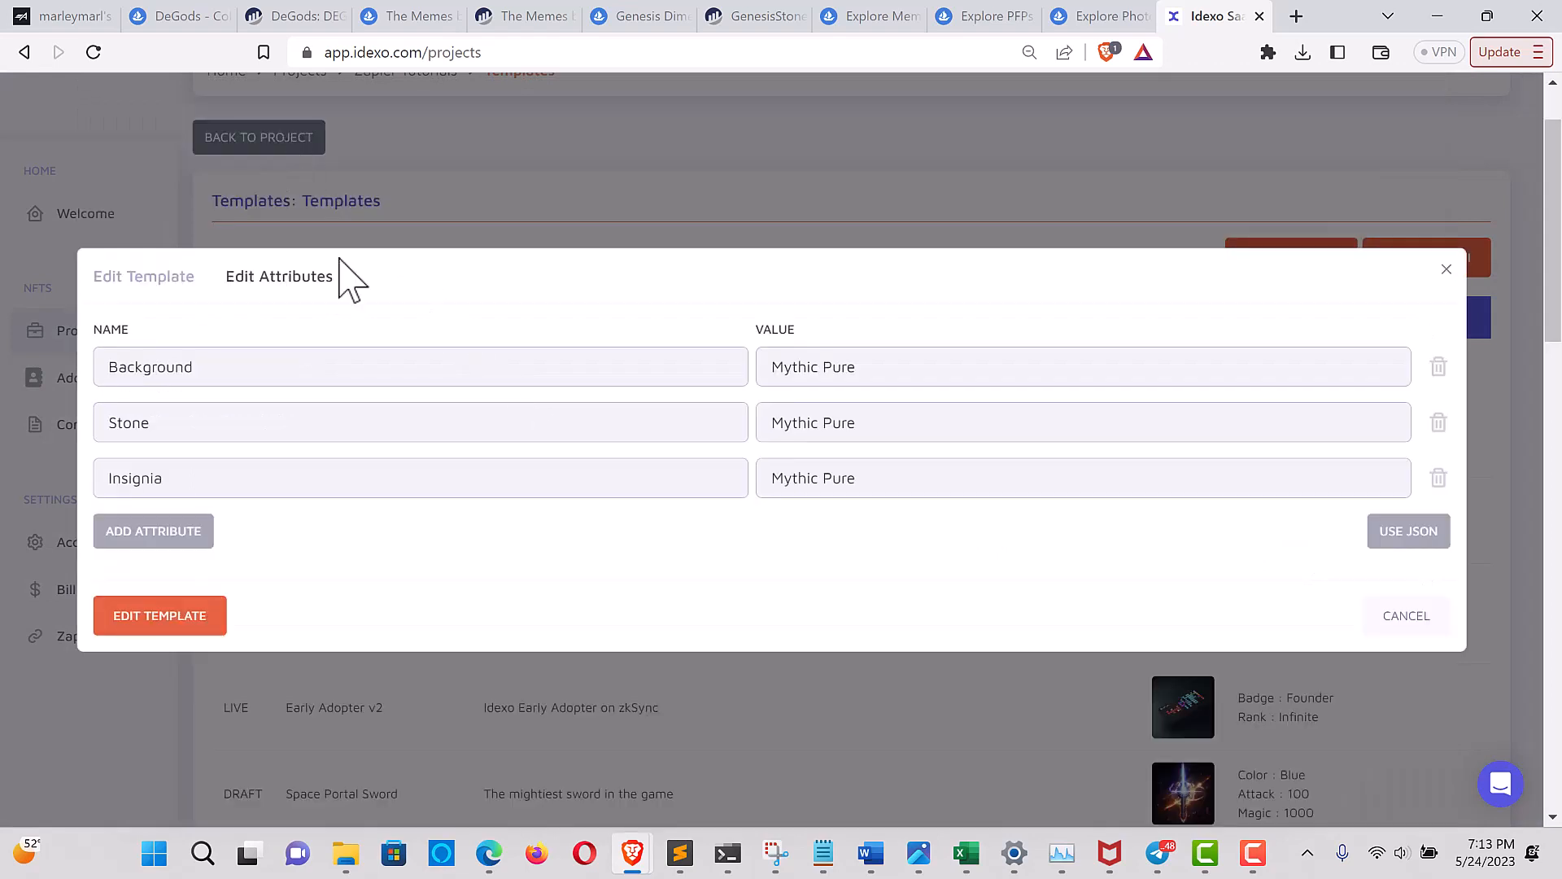